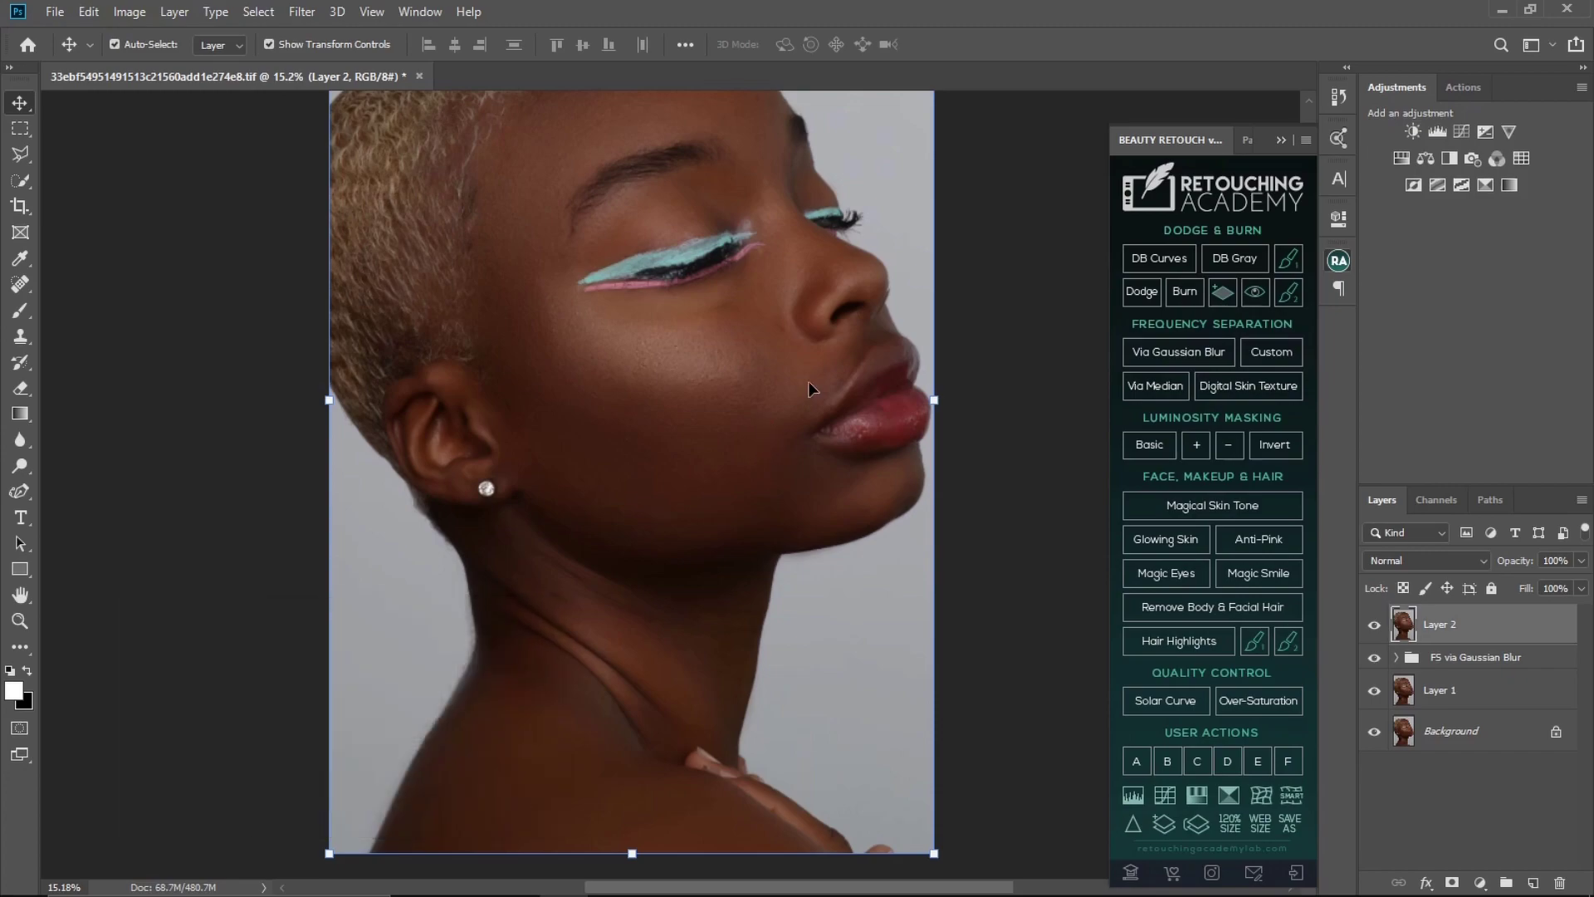
Outline the uneven skin areas around the mouth corner and on the cheek with white brush strokes, and undo the outlines
left_click(21, 310)
key("z")
mouse_move(790, 441)
left_mouse_down()
mouse_move(830, 462)
mouse_move(775, 465)
mouse_move(804, 433)
mouse_move(855, 465)
mouse_move(843, 434)
left_mouse_up()
key("b")
key("z")
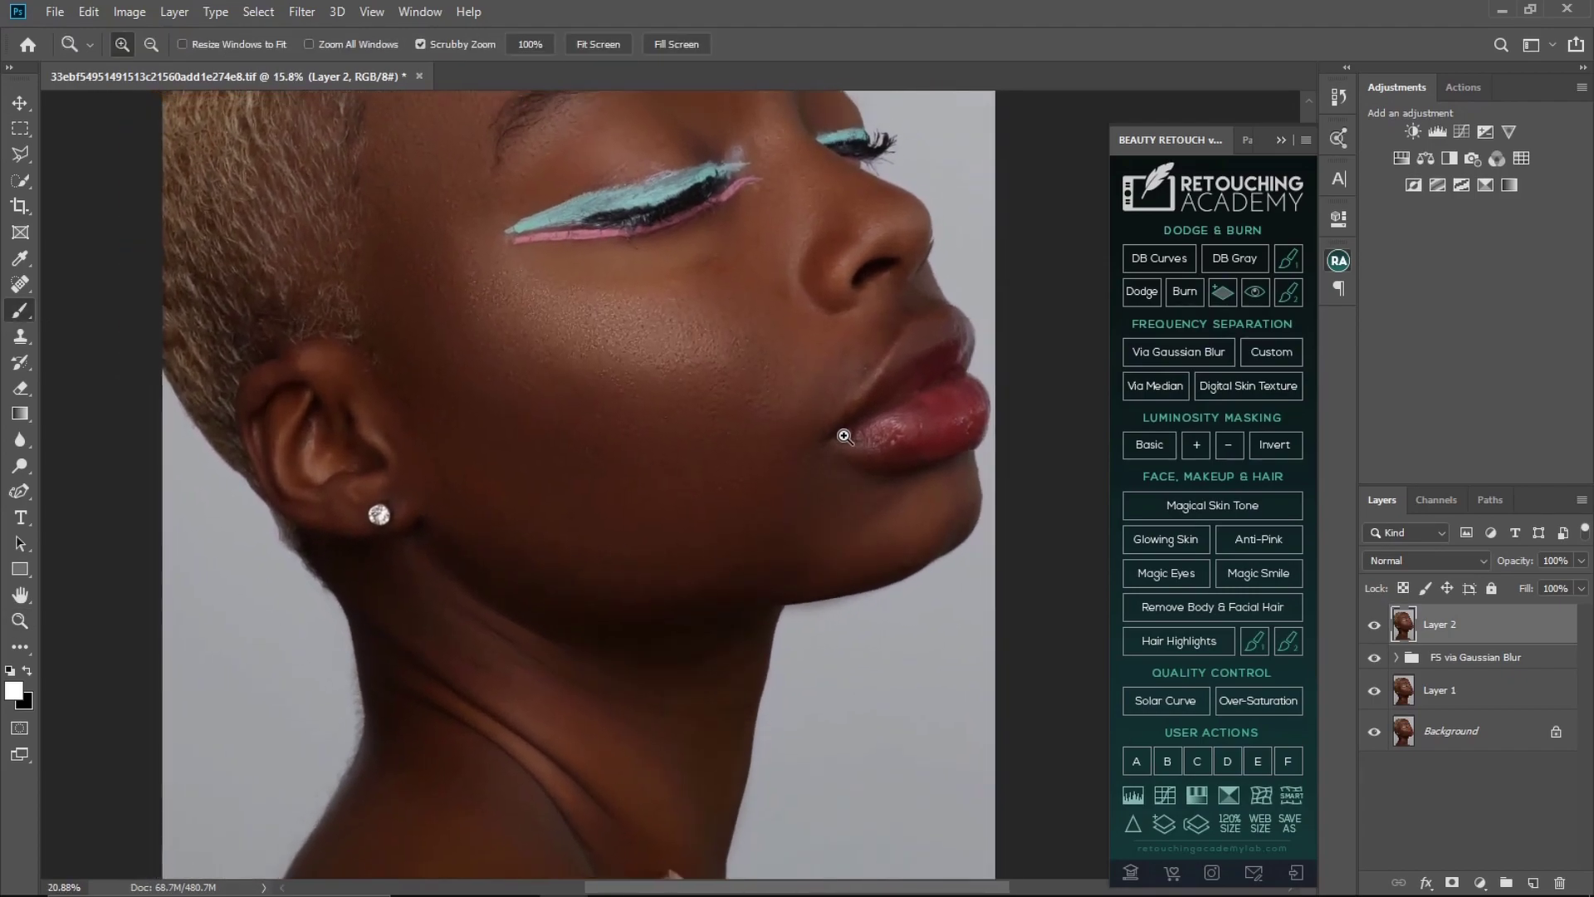
key("b")
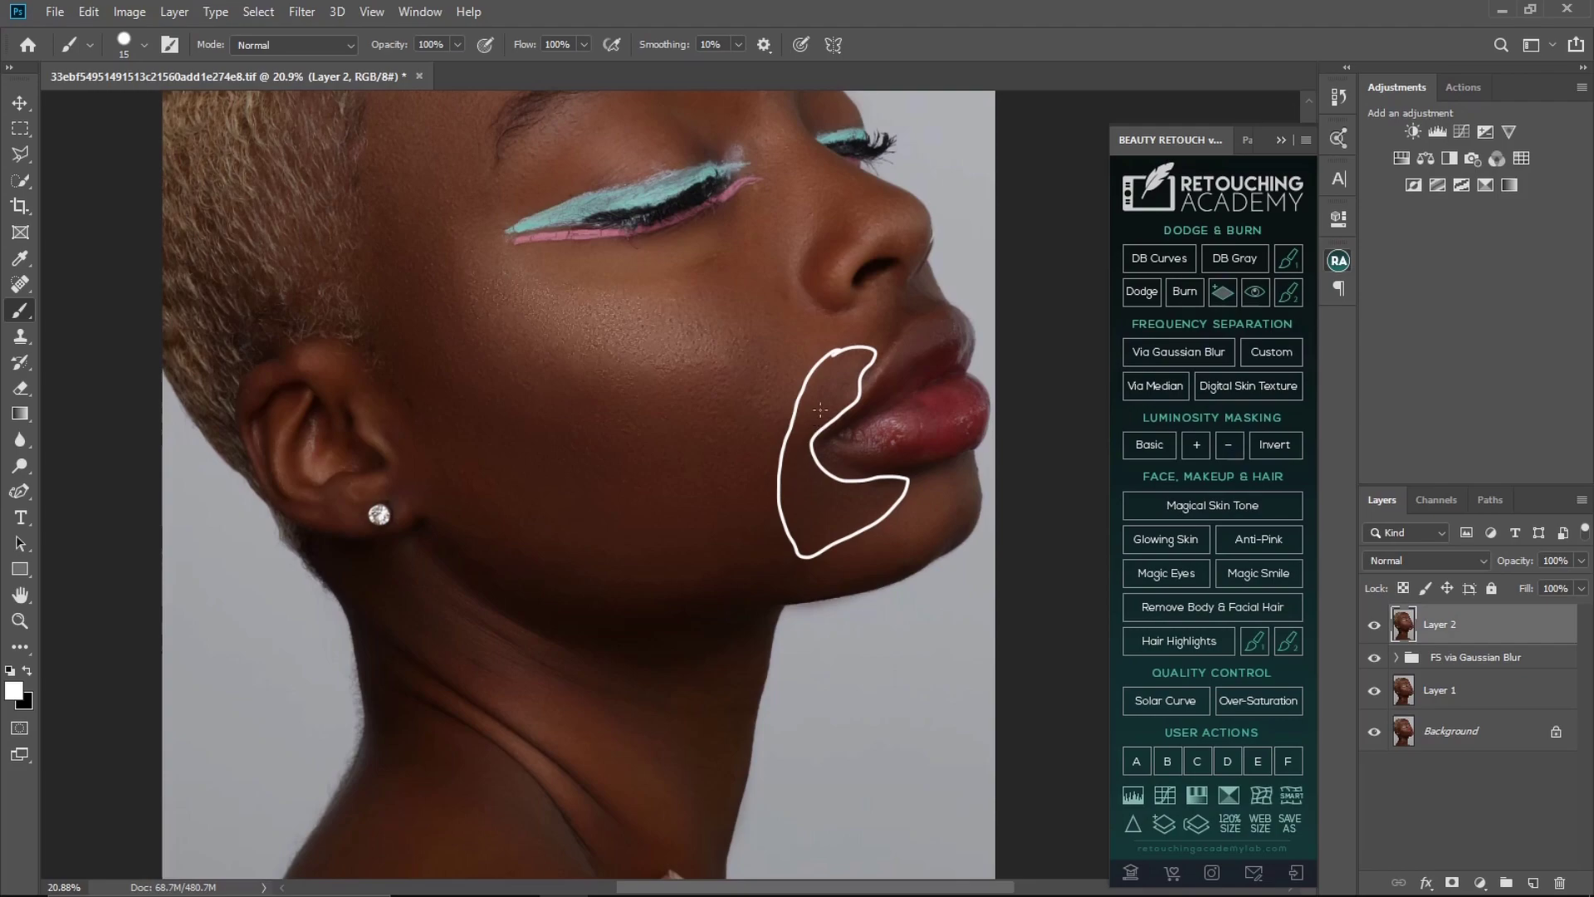
mouse_move(444, 423)
left_mouse_down()
mouse_move(640, 474)
mouse_move(608, 572)
mouse_move(419, 420)
left_mouse_up()
mouse_move(526, 449)
left_mouse_down()
mouse_move(633, 434)
mouse_move(467, 341)
left_mouse_up()
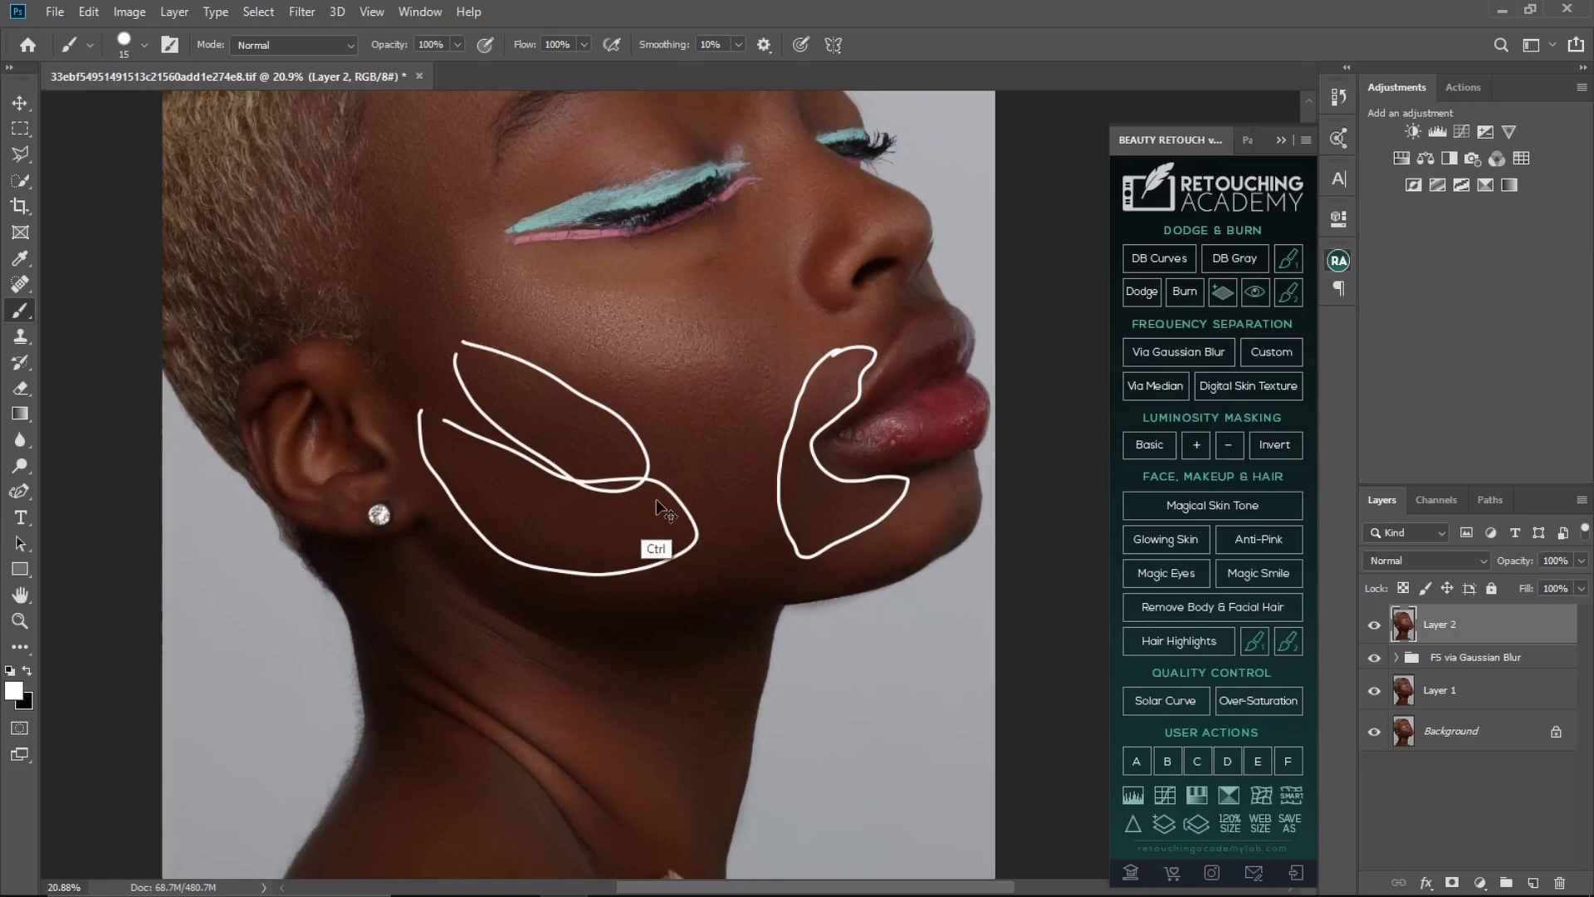
key("ctrl+z")
key("ctrl+z")
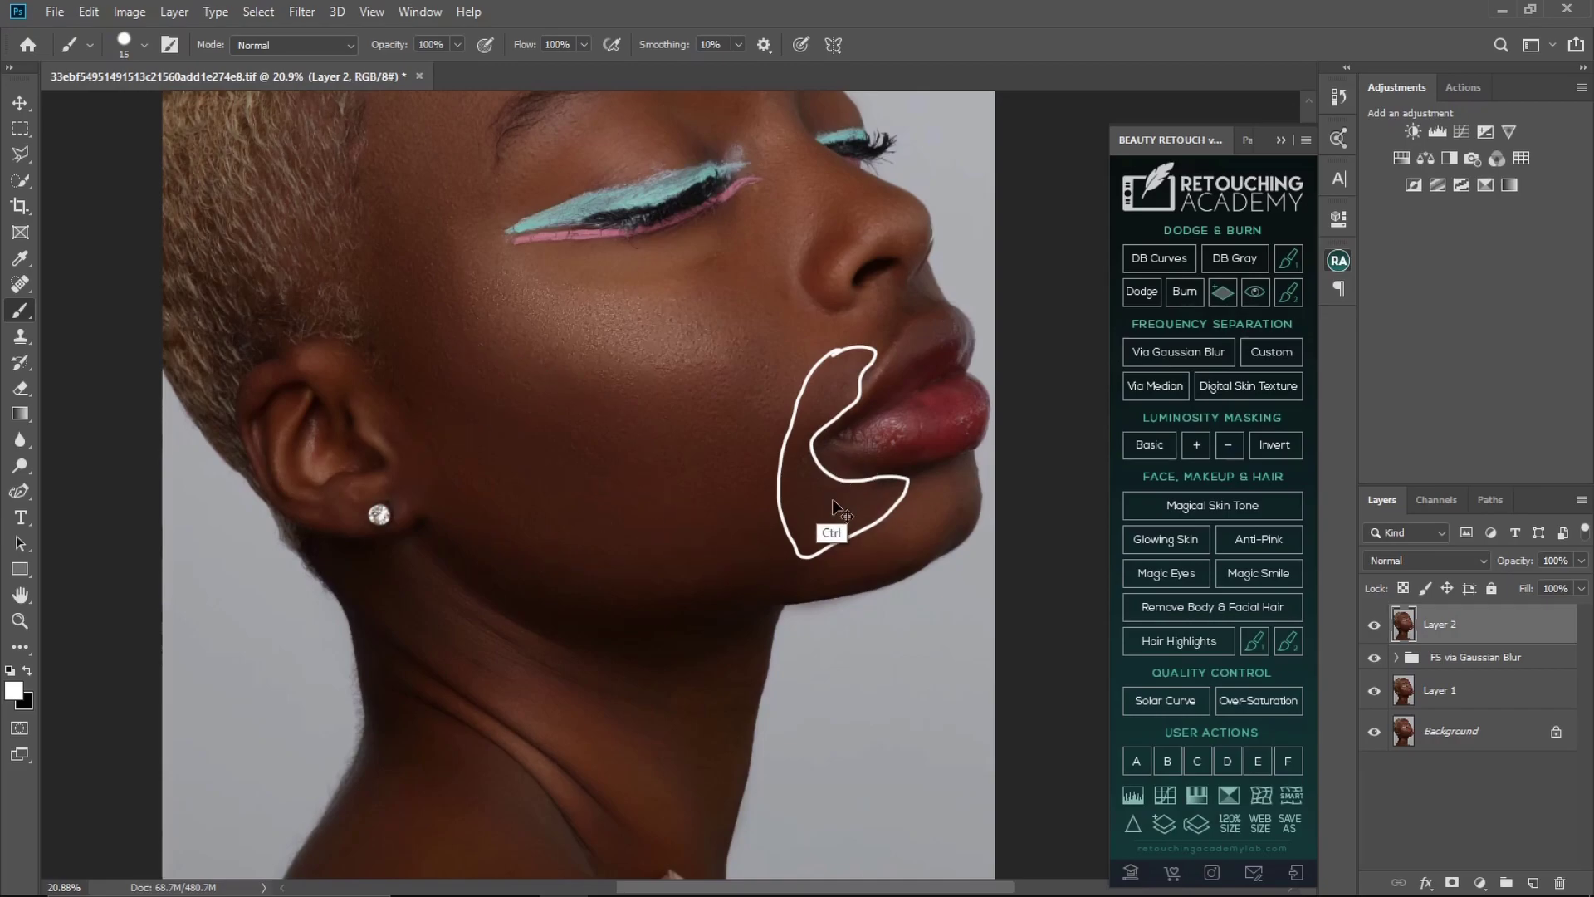
key("ctrl+z")
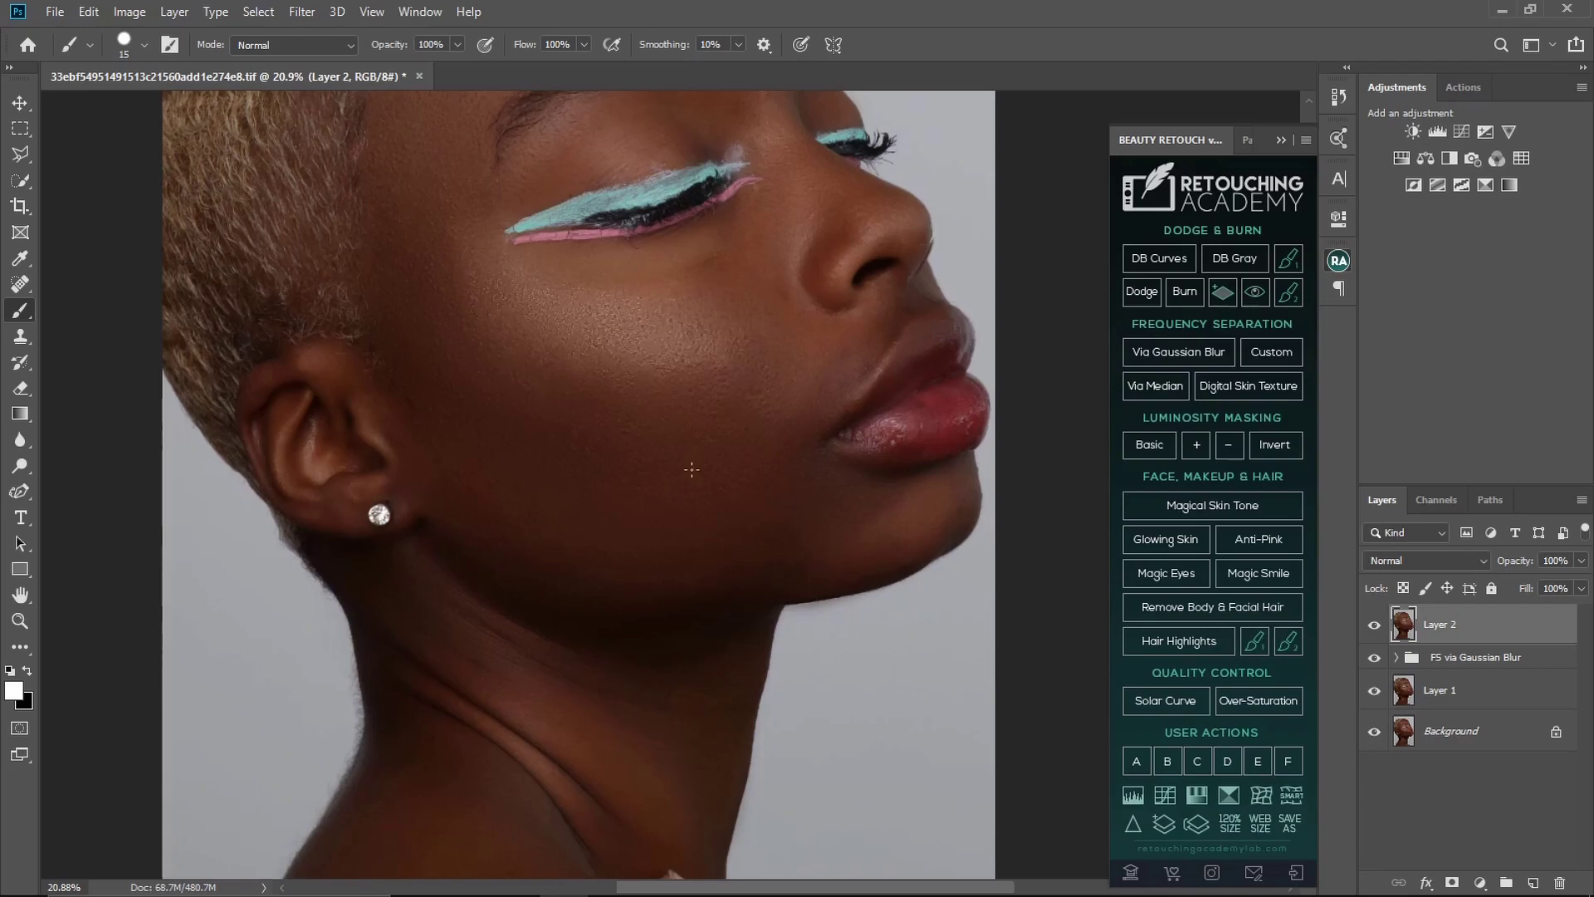
Delete Layer 2 and run the DB Curves dodge and burn action, collapsing its Visual Aid - DELETE group
mouse_move(739, 490)
left_mouse_down()
mouse_move(662, 503)
mouse_move(765, 502)
mouse_move(789, 552)
left_mouse_up()
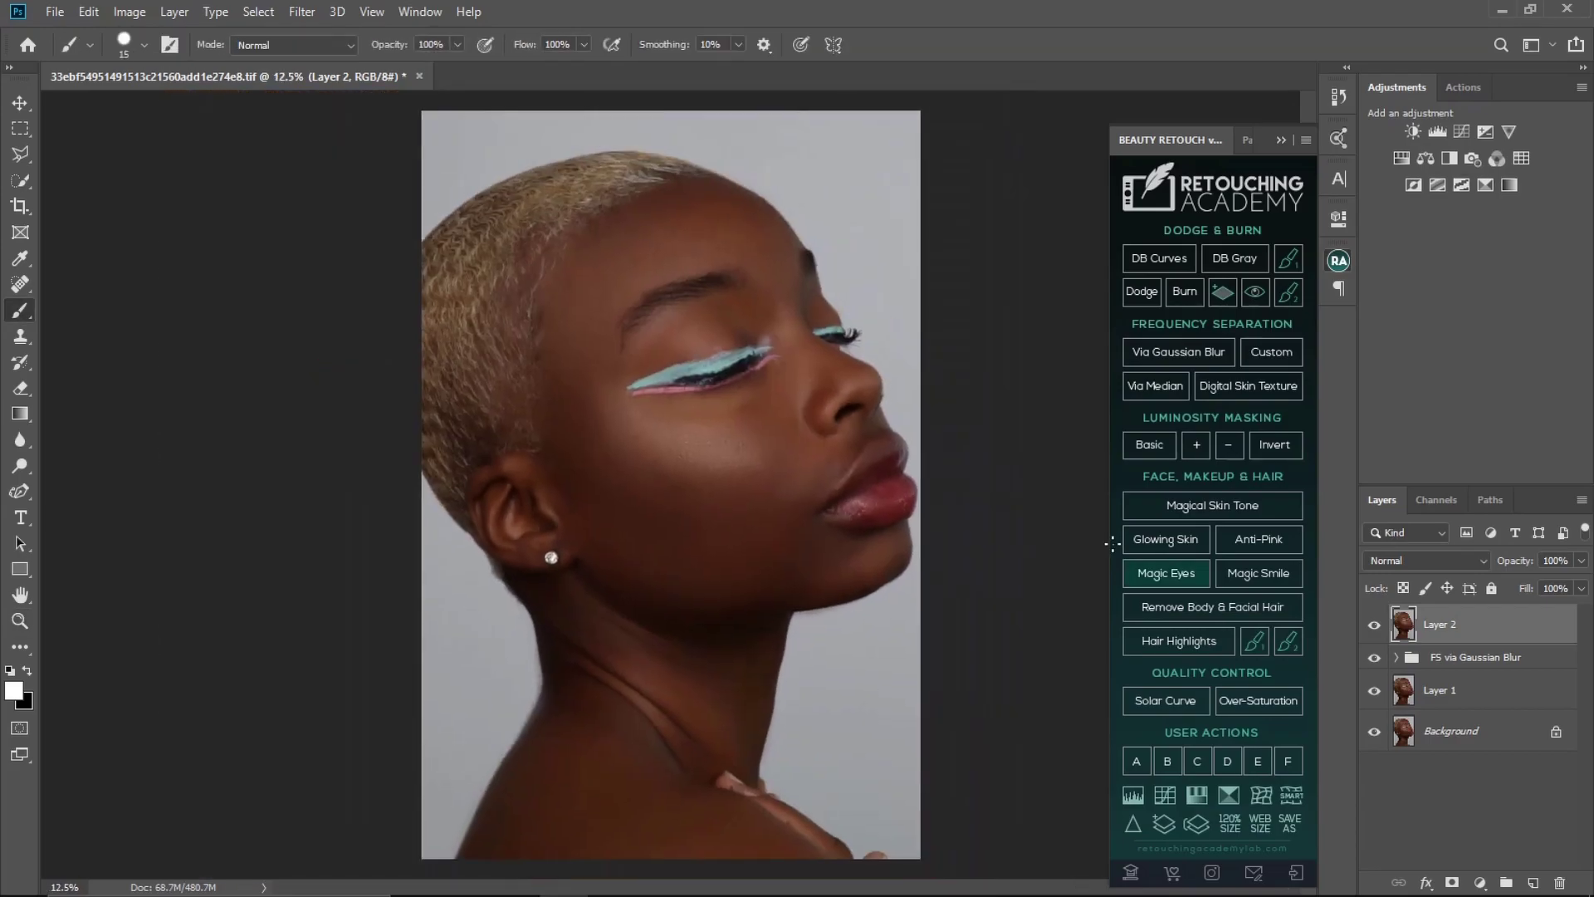
key("Delete")
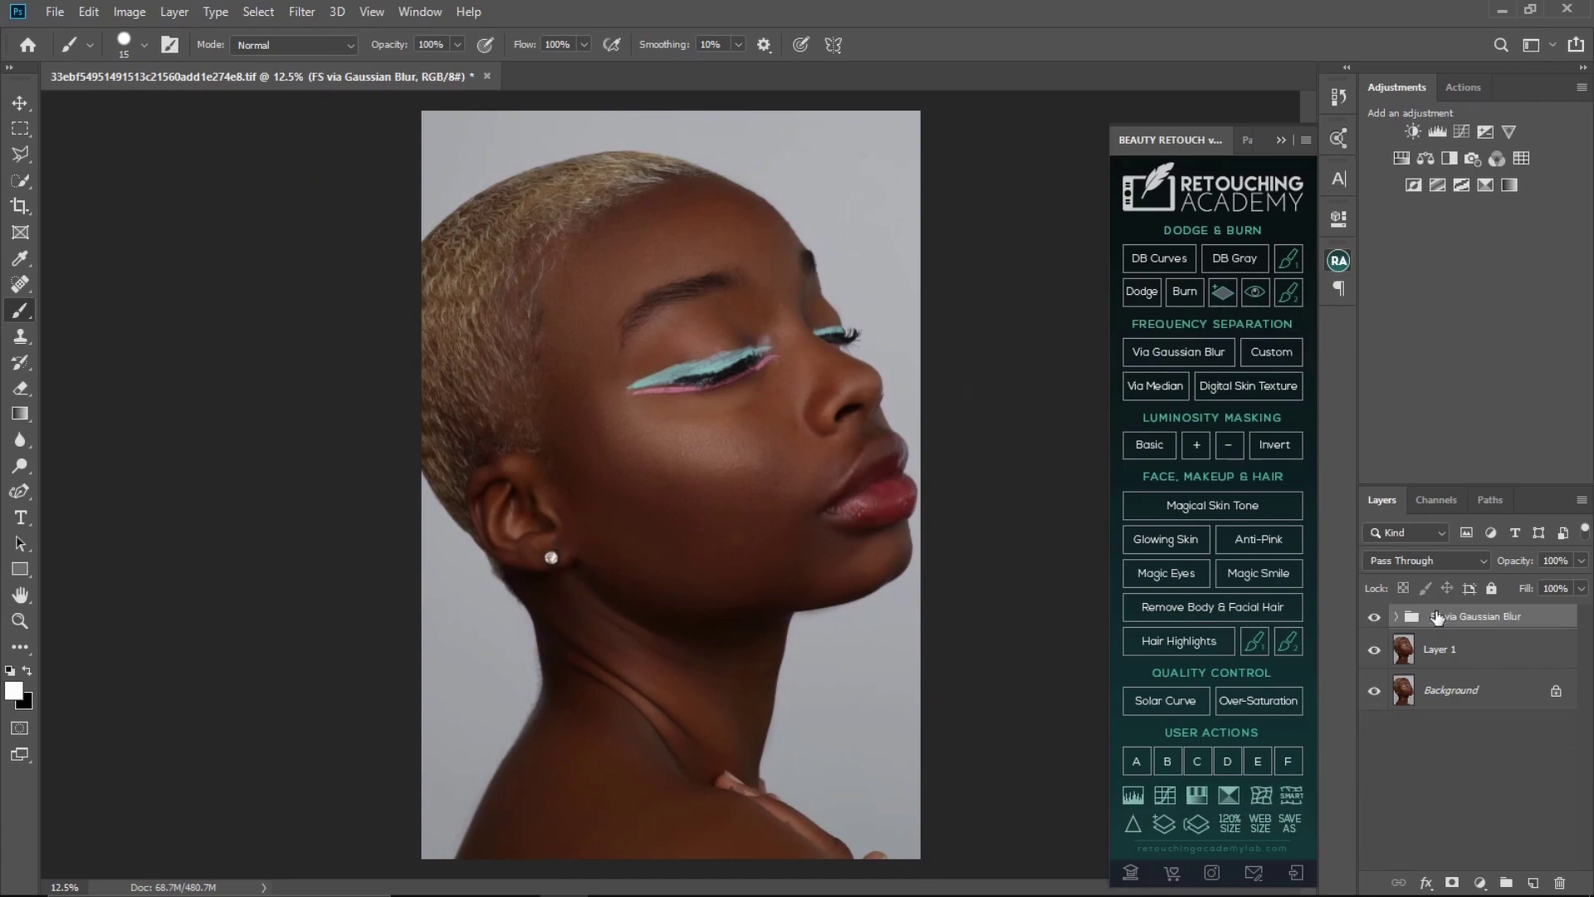
left_click(1159, 258)
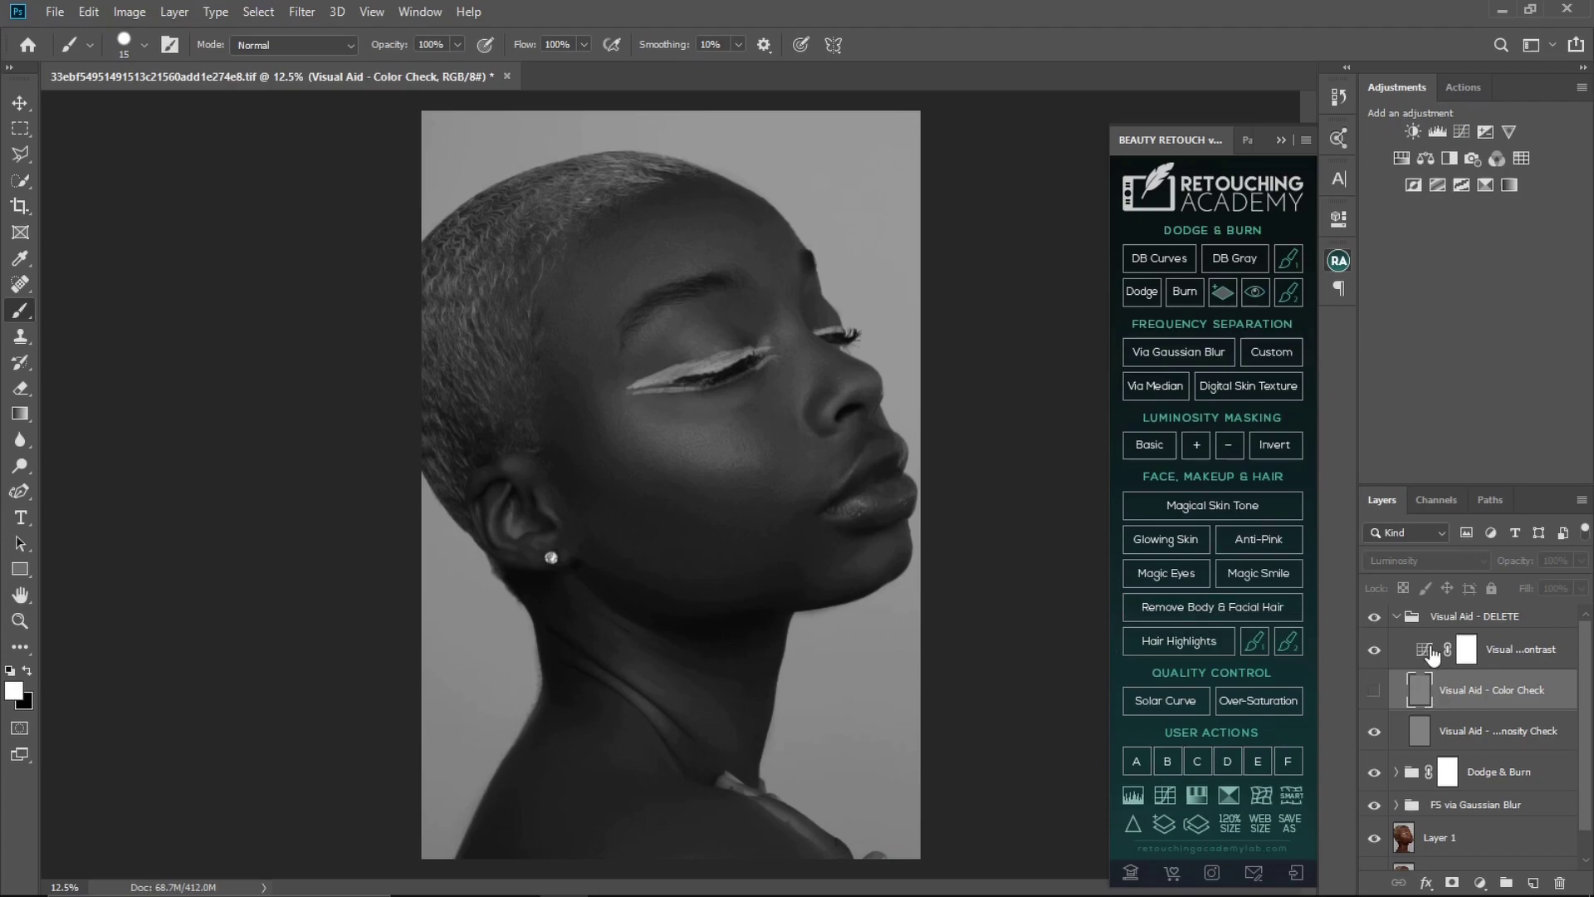
left_click(1408, 616)
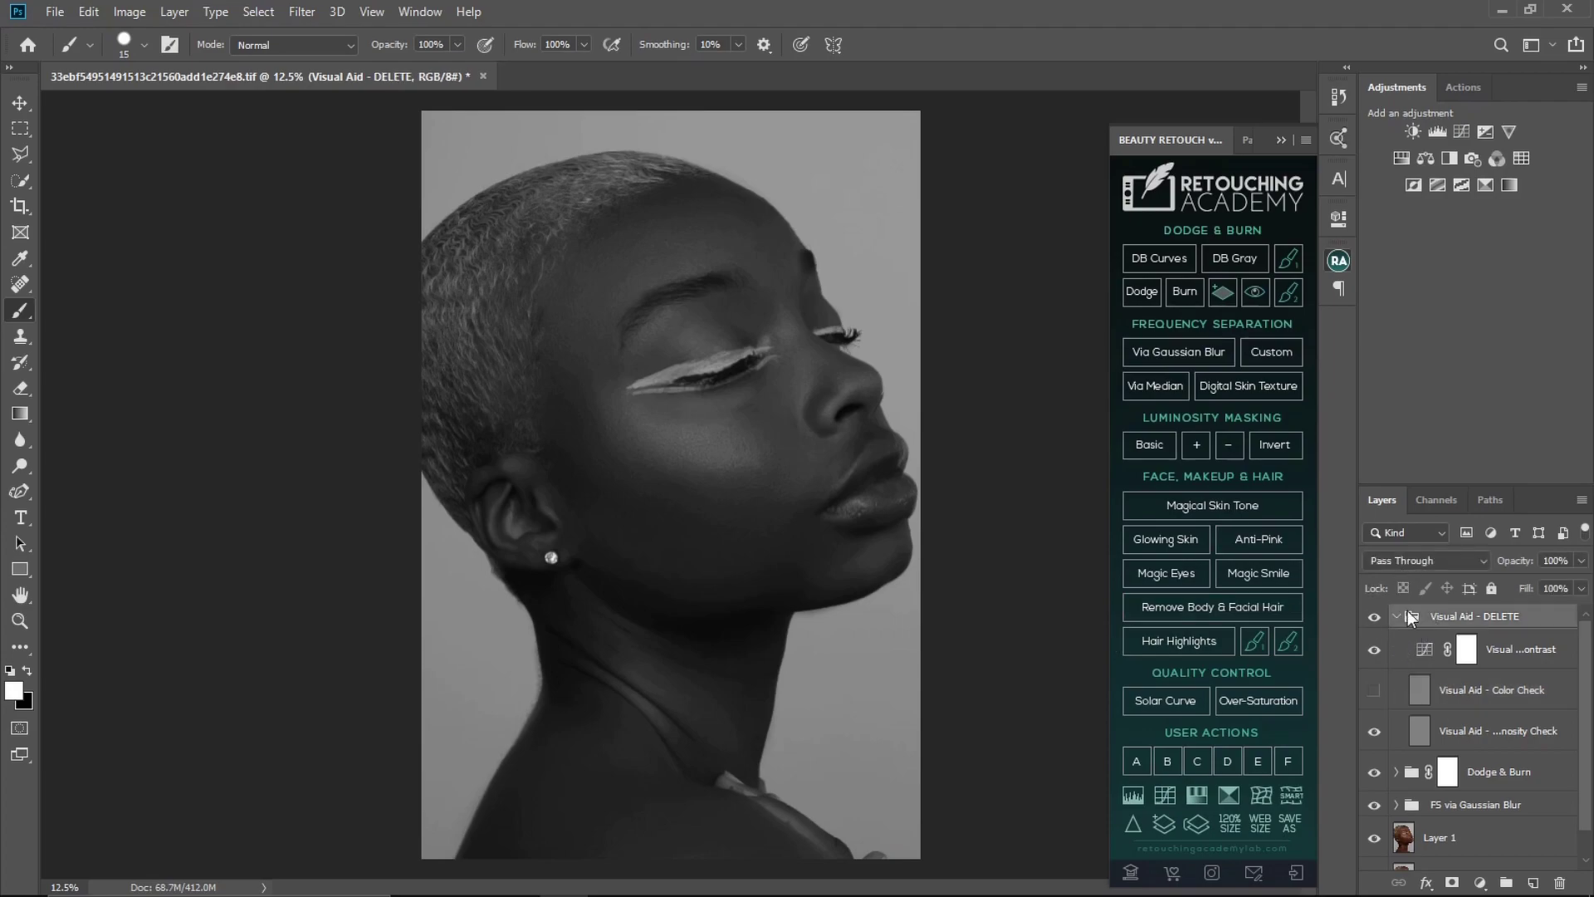
left_click(1397, 617)
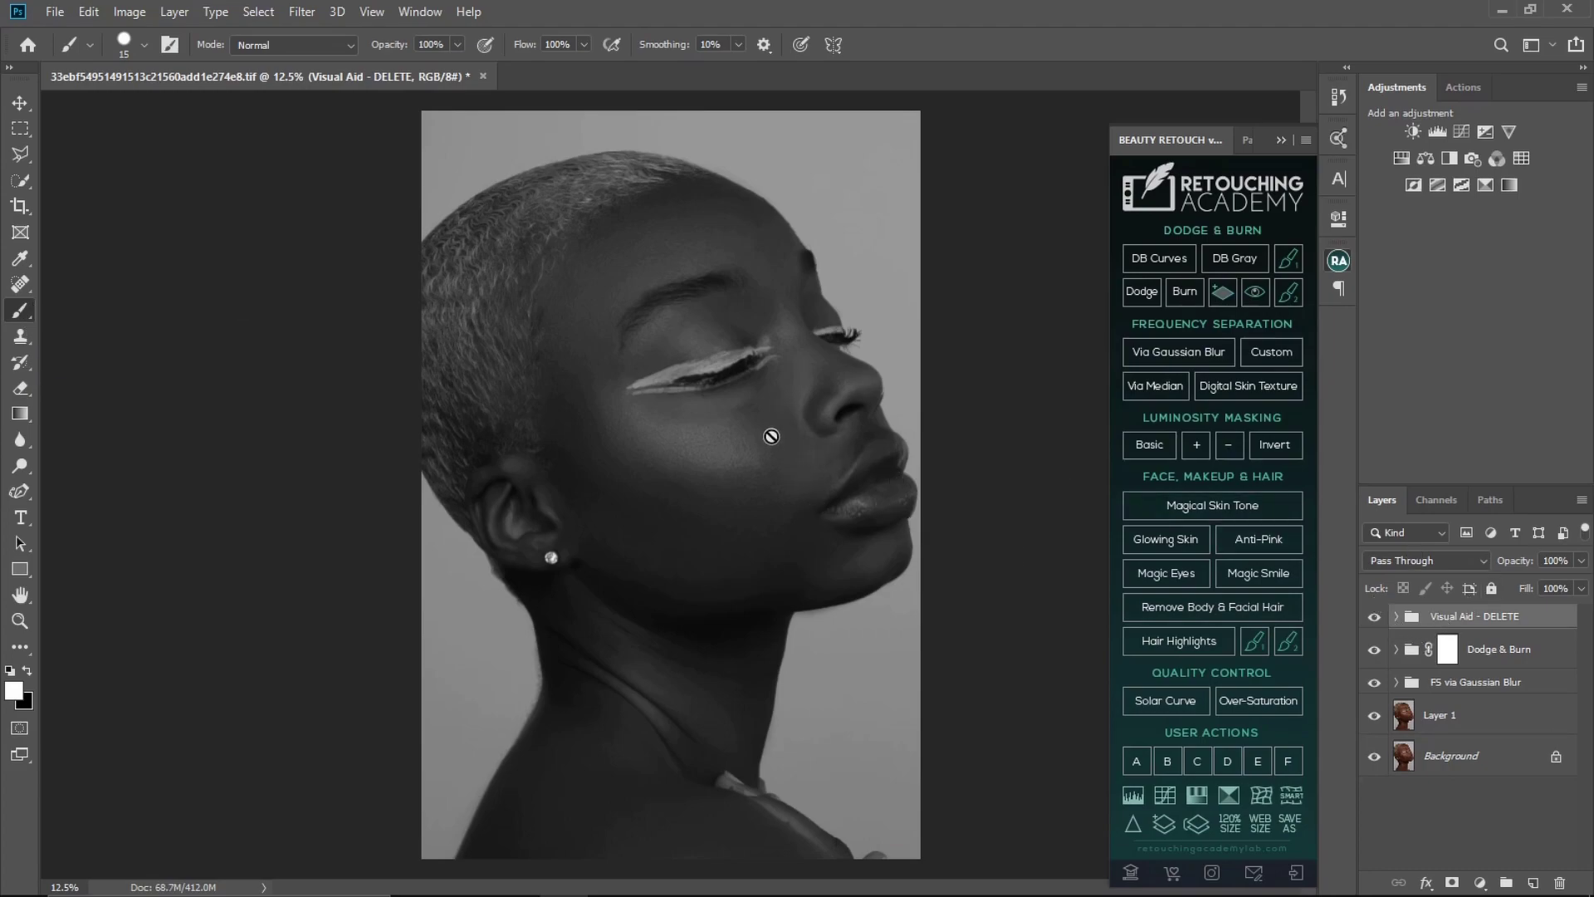
Examine the light and dark transitions on the cheek, nose and mouth in the grayscale visual aid
key("ctrl+space")
left_click_drag(816, 464, 844, 483)
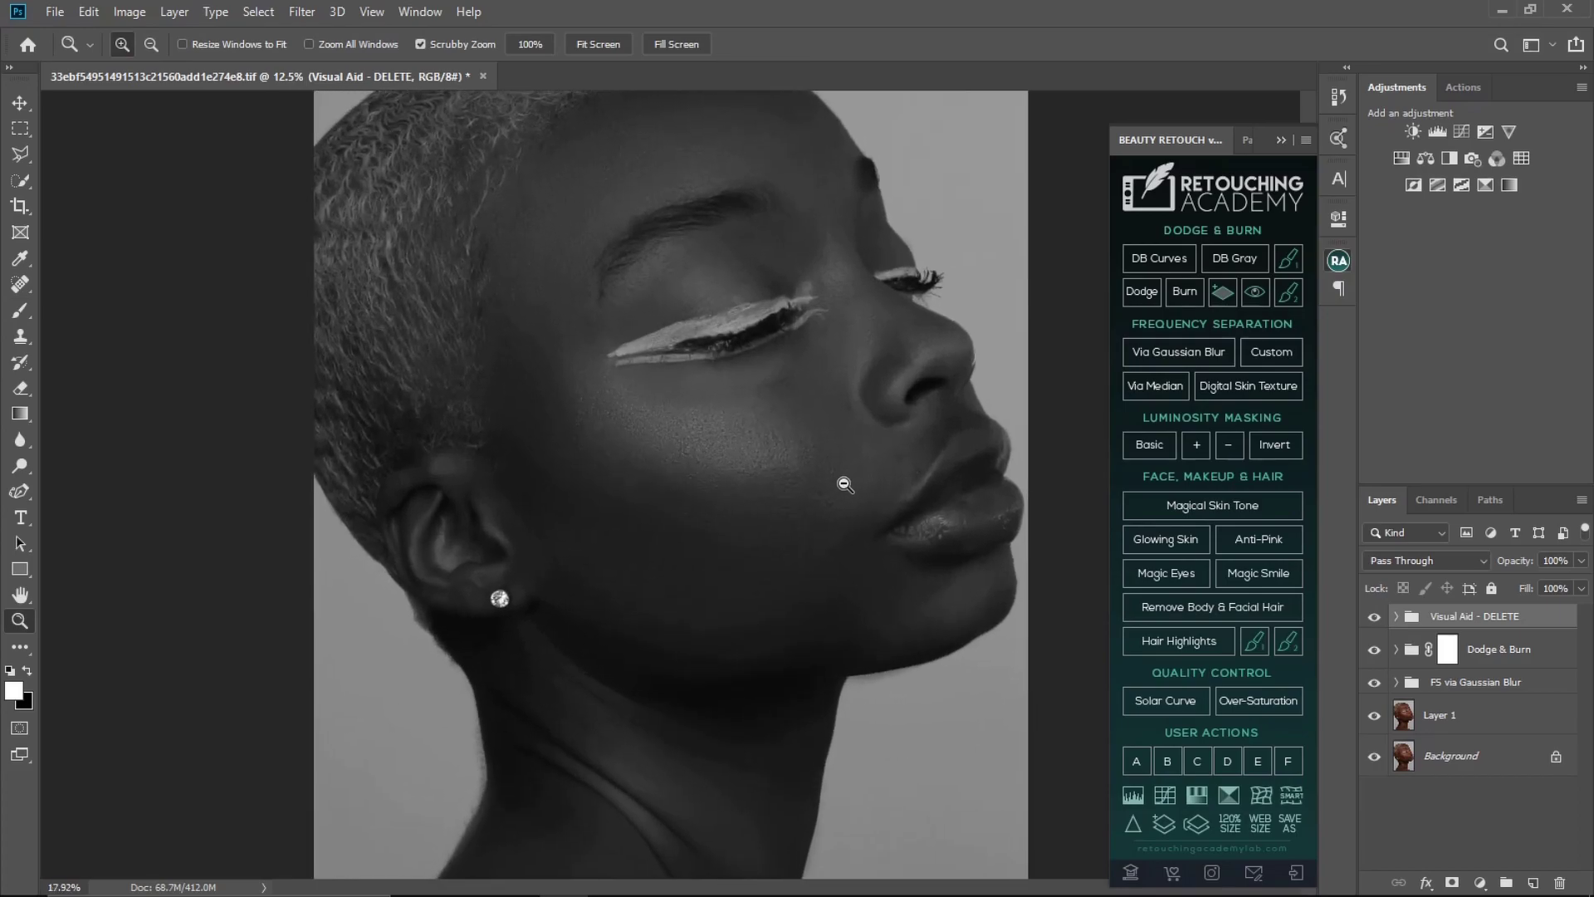
key("z")
mouse_move(785, 406)
left_mouse_down()
mouse_move(837, 415)
mouse_move(790, 381)
left_mouse_up()
key("b")
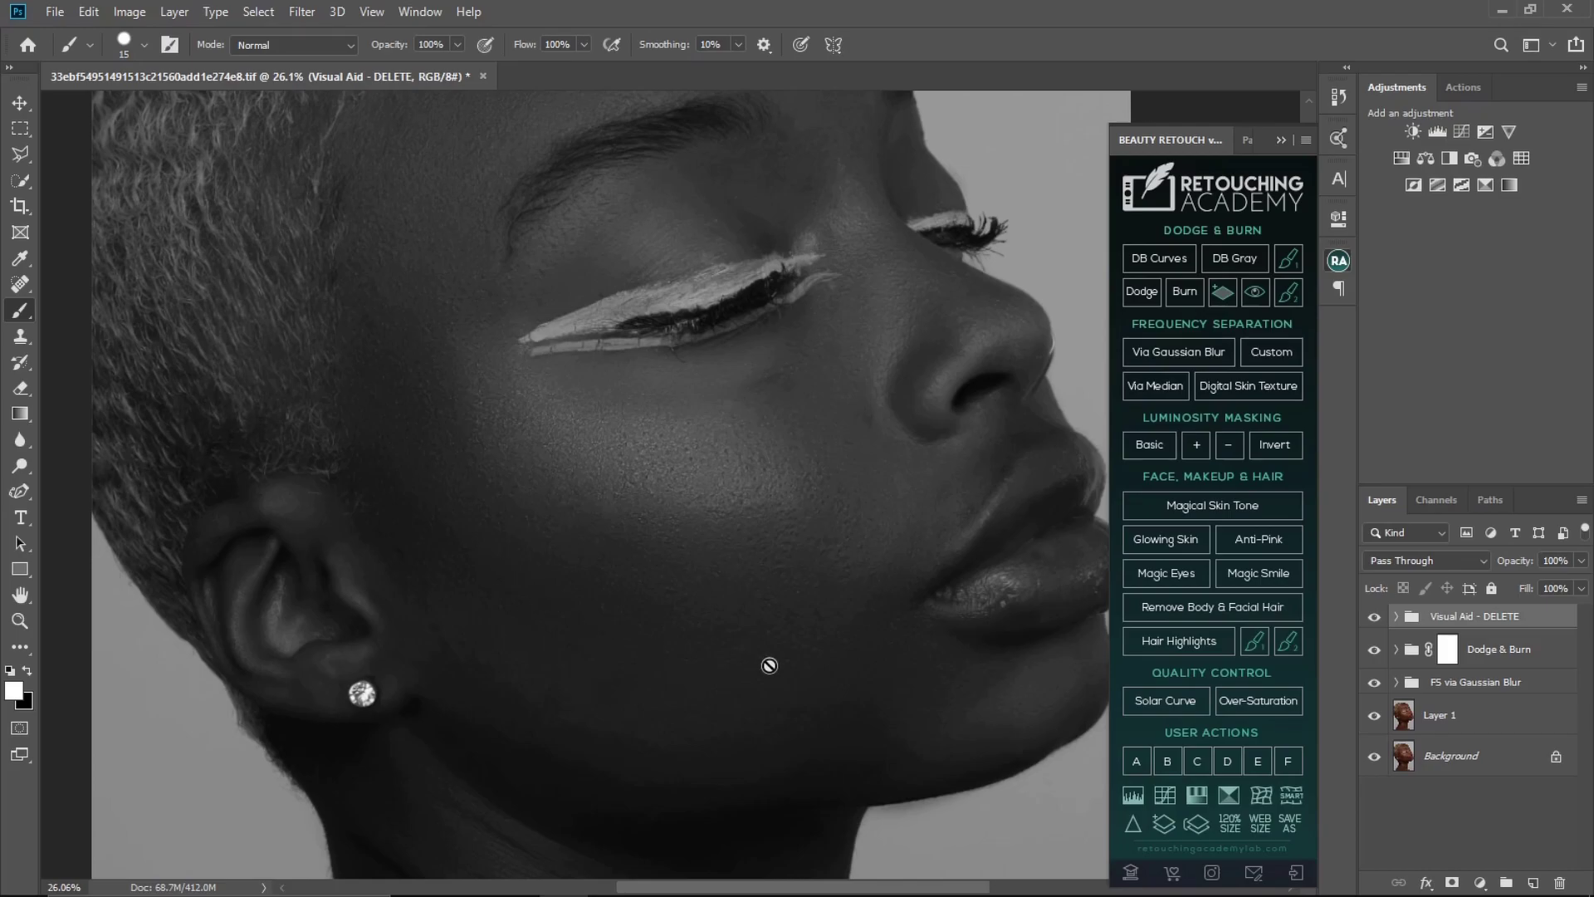
key("z")
mouse_move(747, 598)
left_mouse_down()
mouse_move(725, 606)
mouse_move(805, 630)
left_mouse_up()
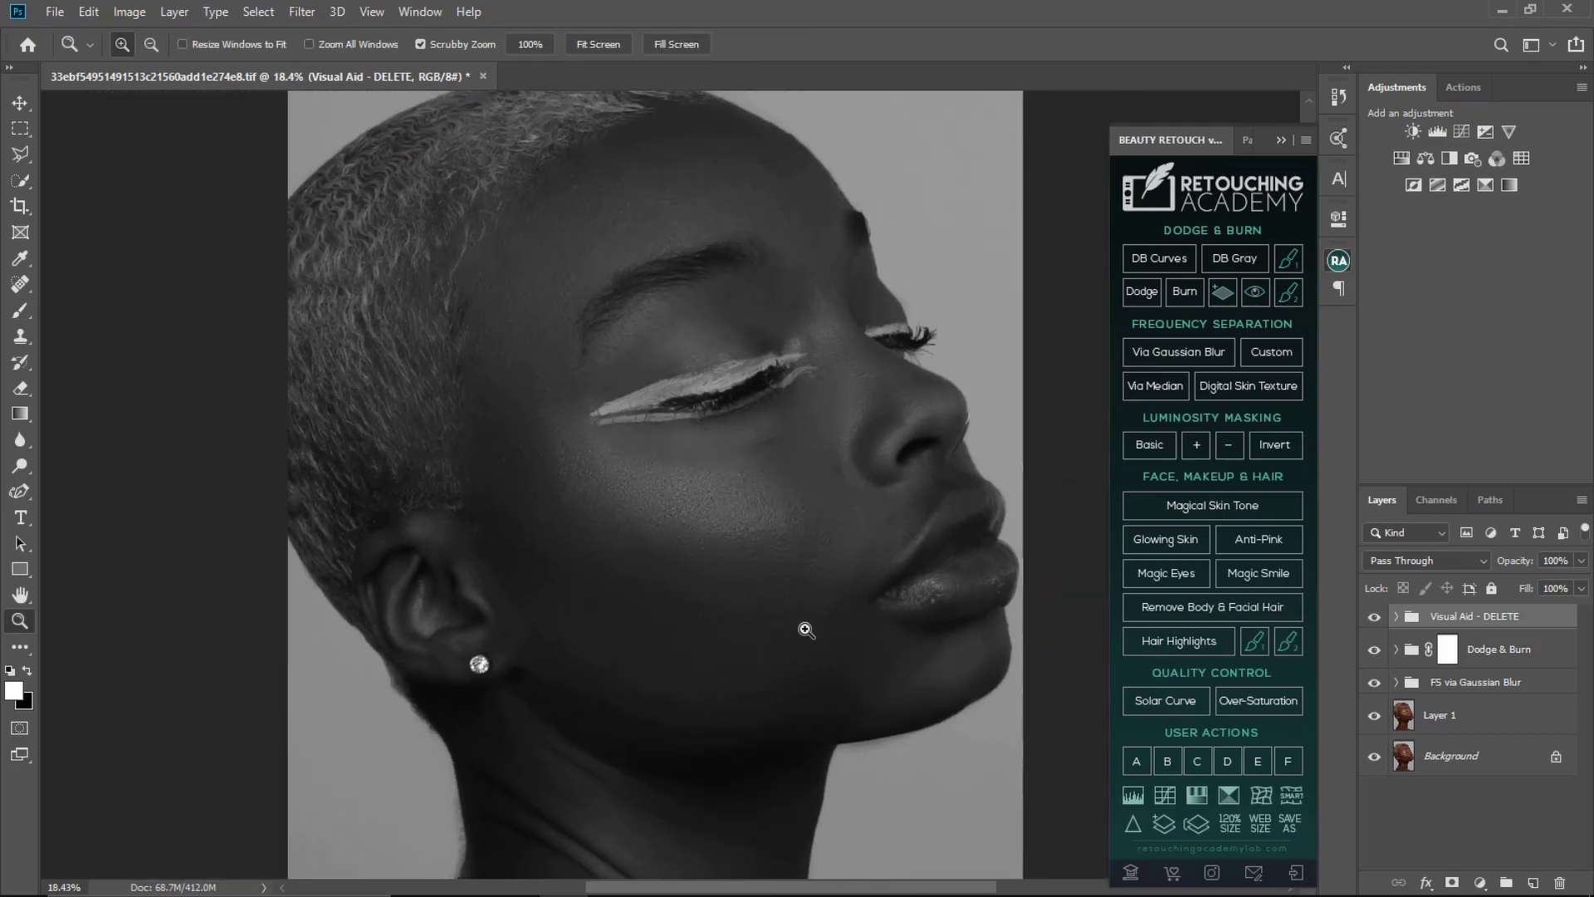
Target the Dodge Curve mask in the Dodge & Burn group and set the Brush tool's flow to 2%
left_click(1396, 649)
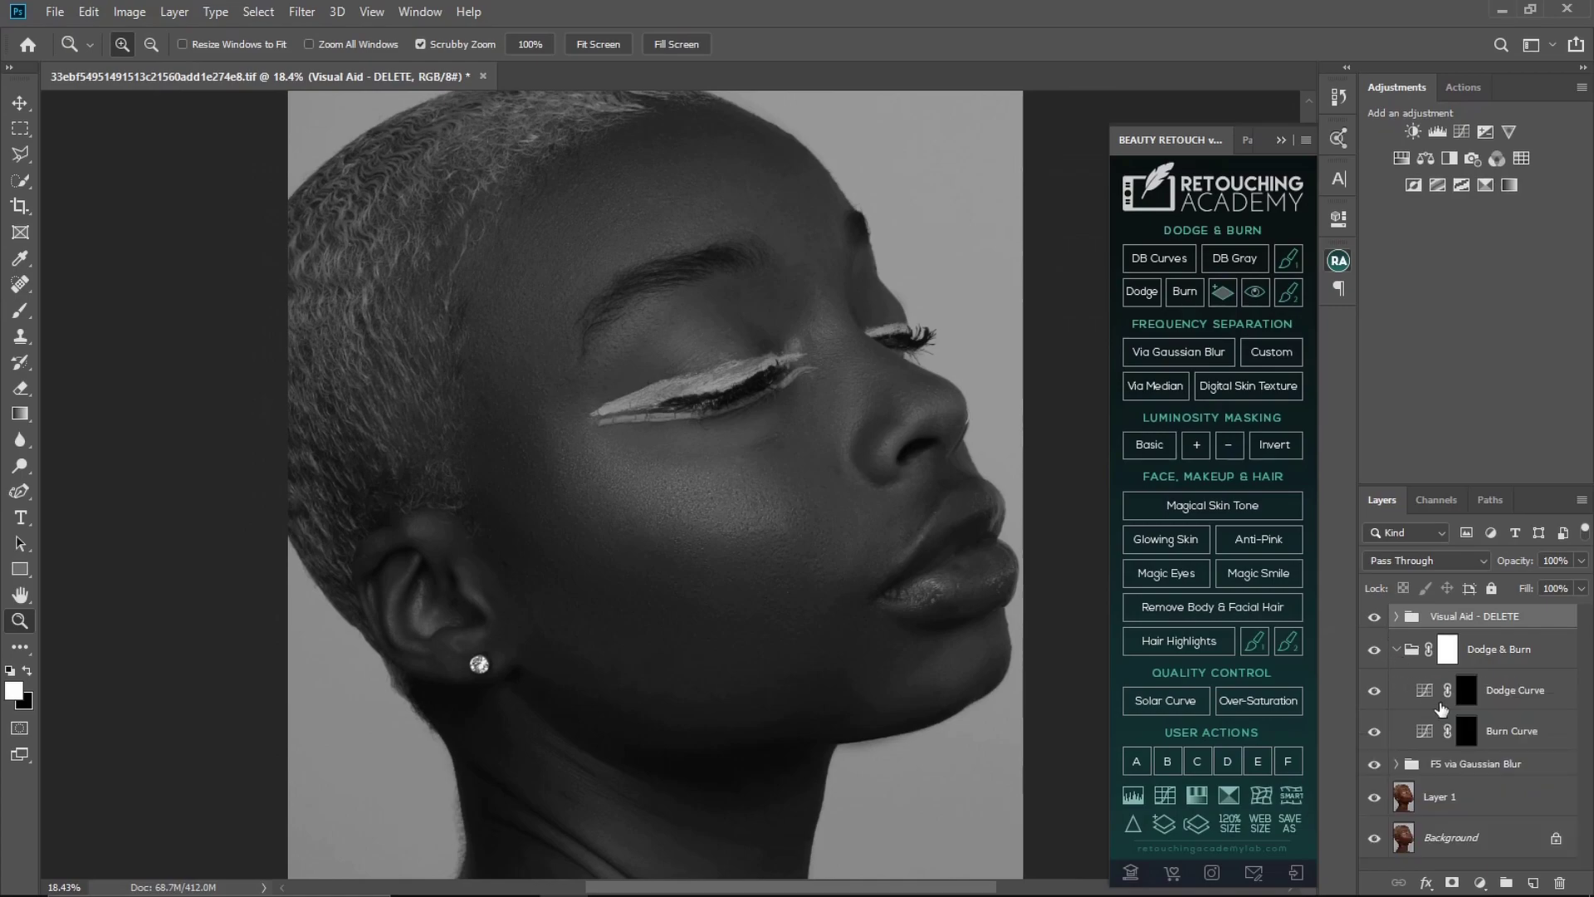
left_click(1467, 698)
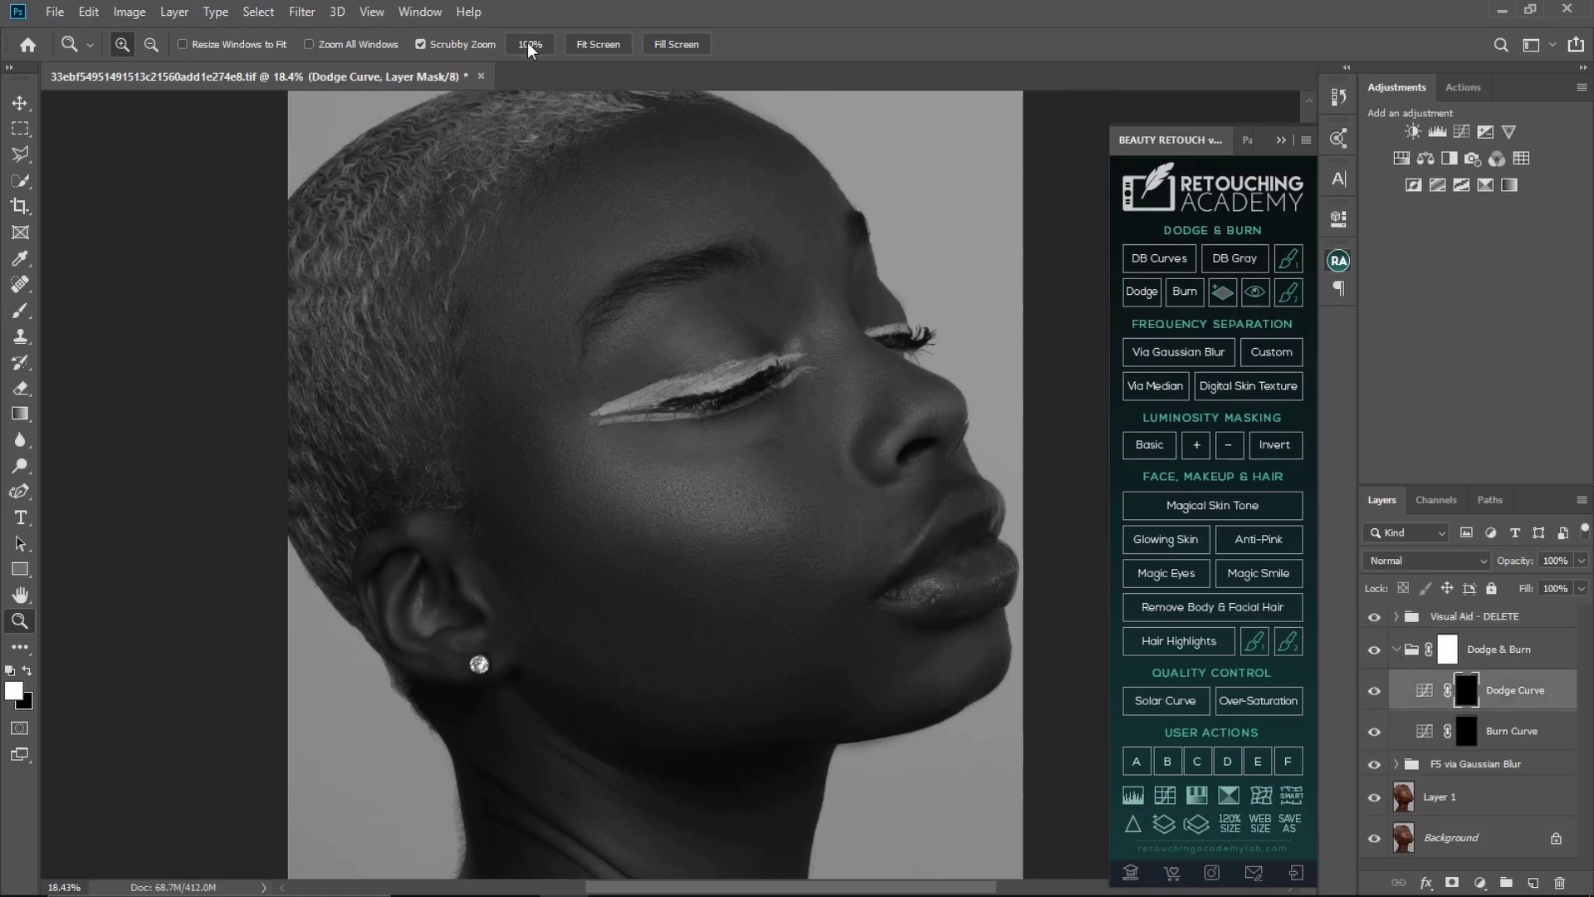
left_click(21, 310)
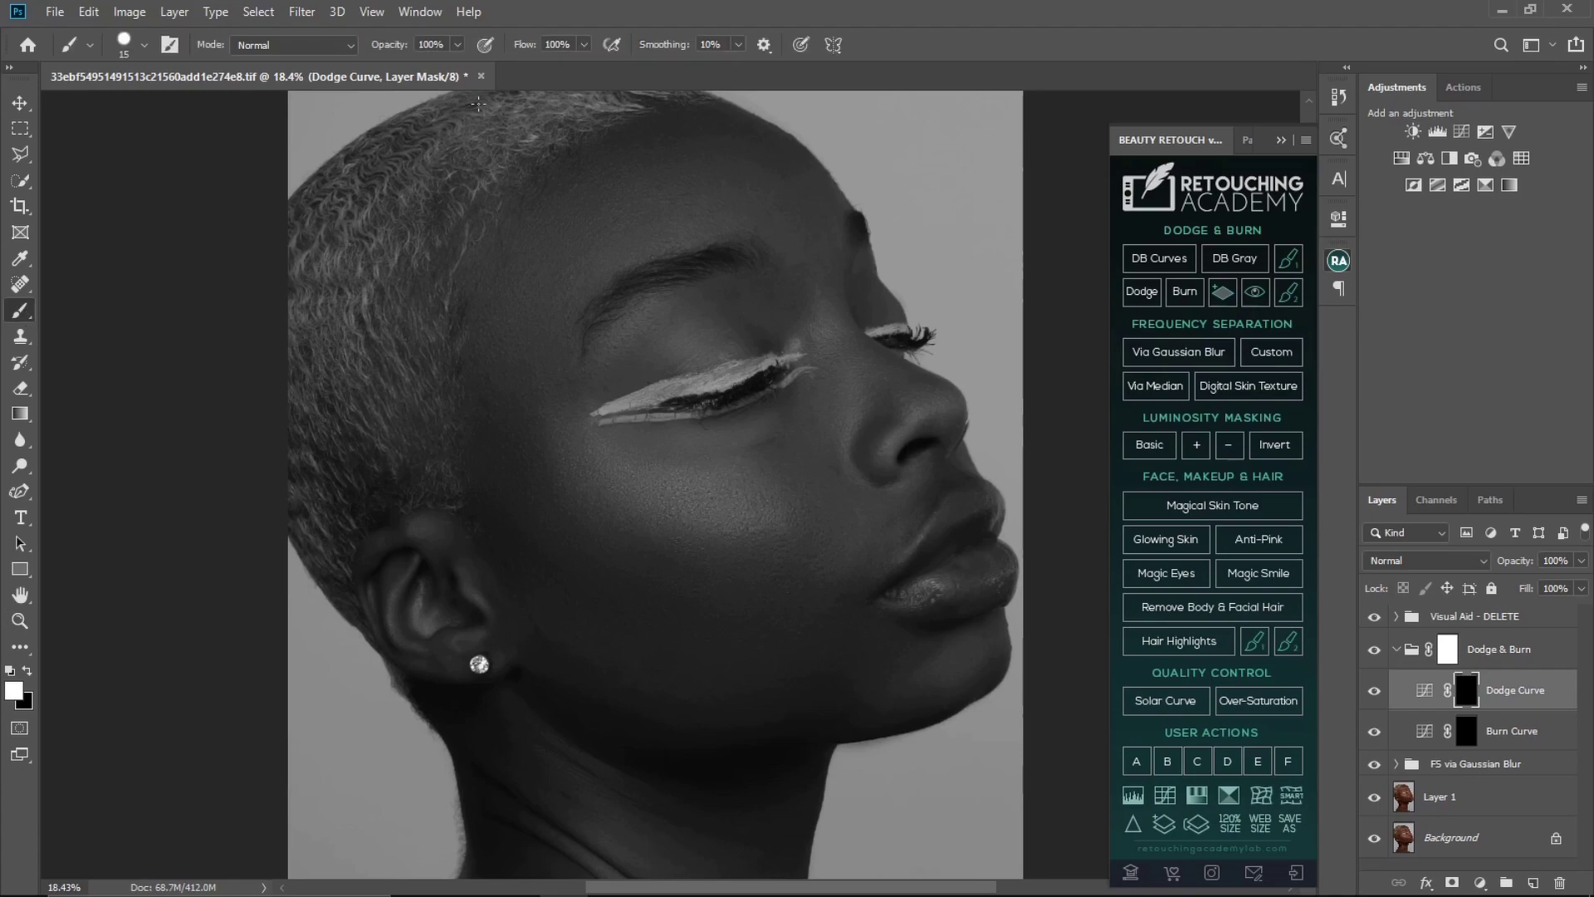
left_click(584, 45)
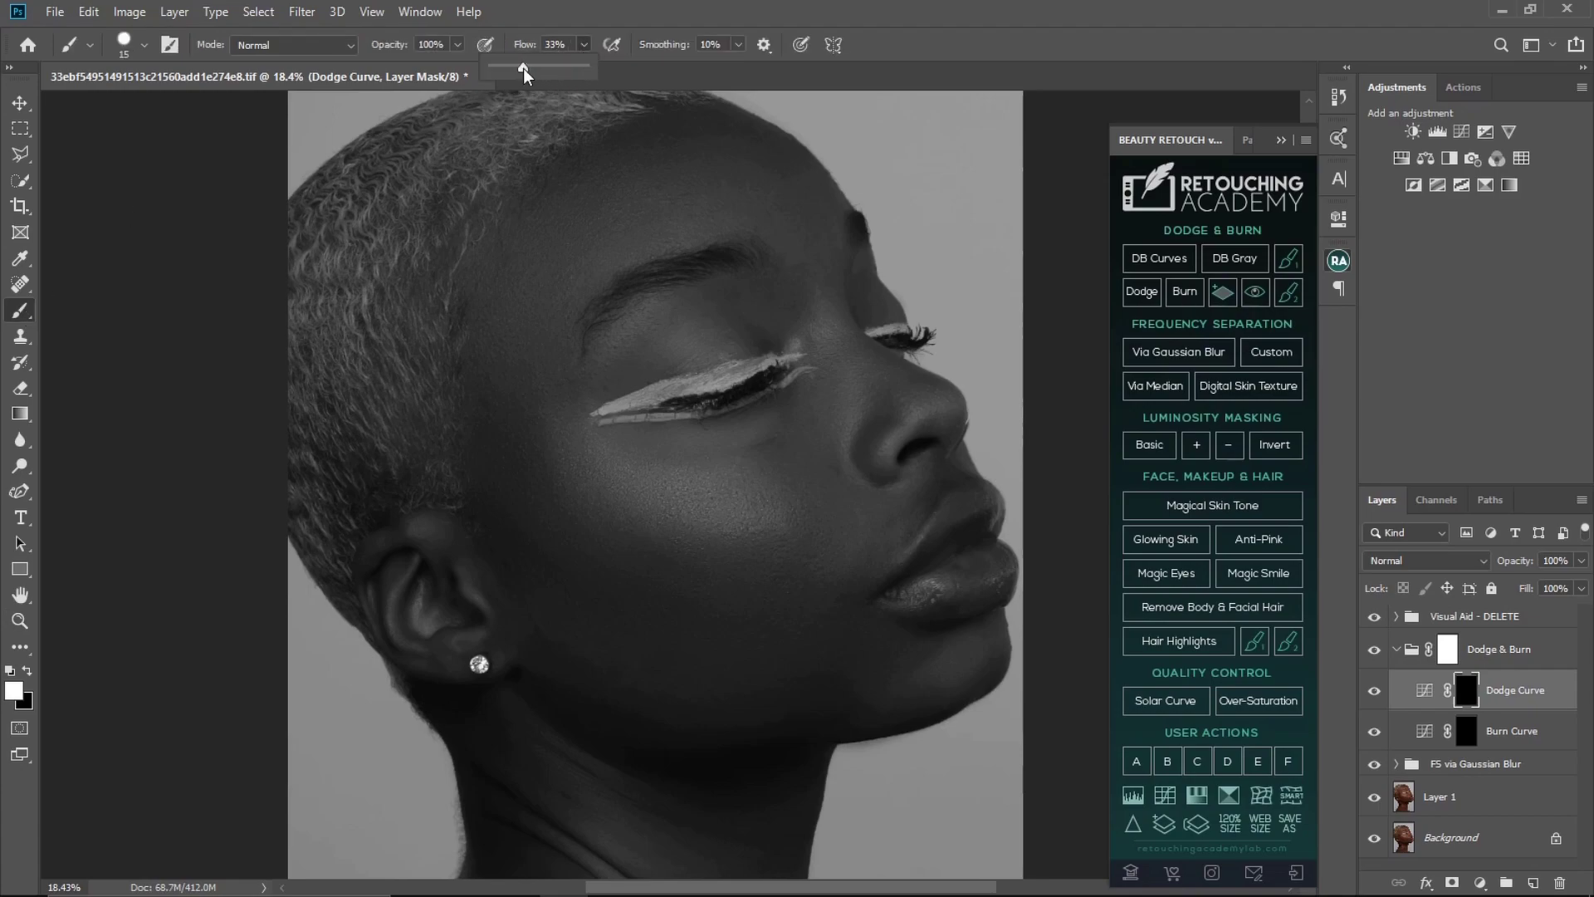
left_click_drag(504, 68, 532, 45)
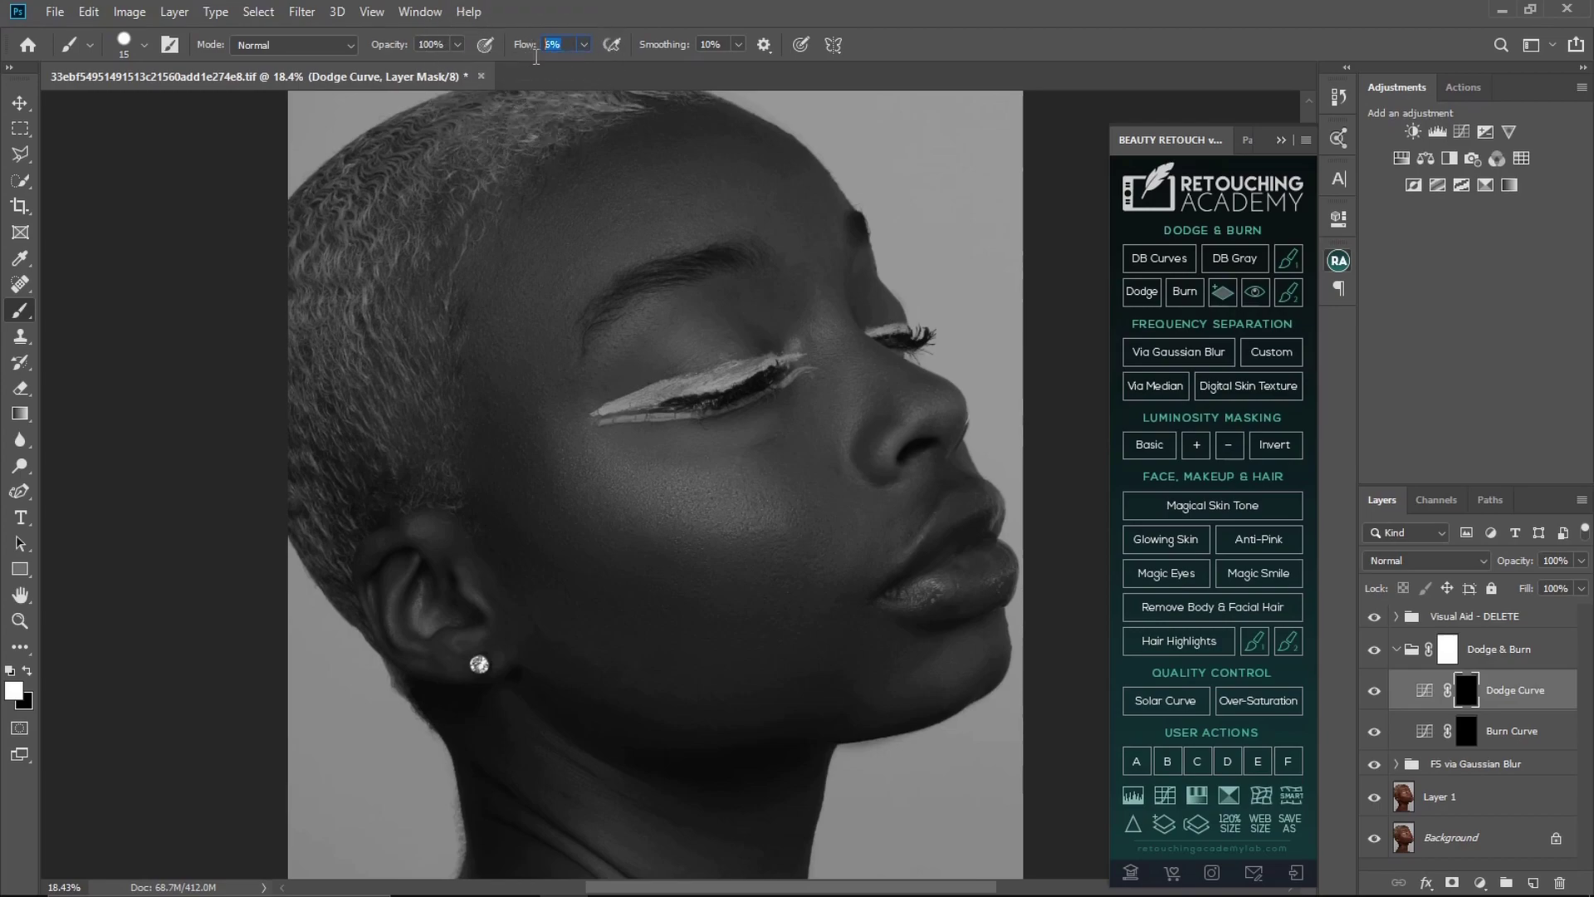
type("2")
key("Return")
Choose the Soft Round brush with 0% hardness and target the Dodge Curve mask again
key("ctrl+space")
mouse_move(761, 459)
left_mouse_down()
mouse_move(818, 483)
mouse_move(804, 481)
left_mouse_up()
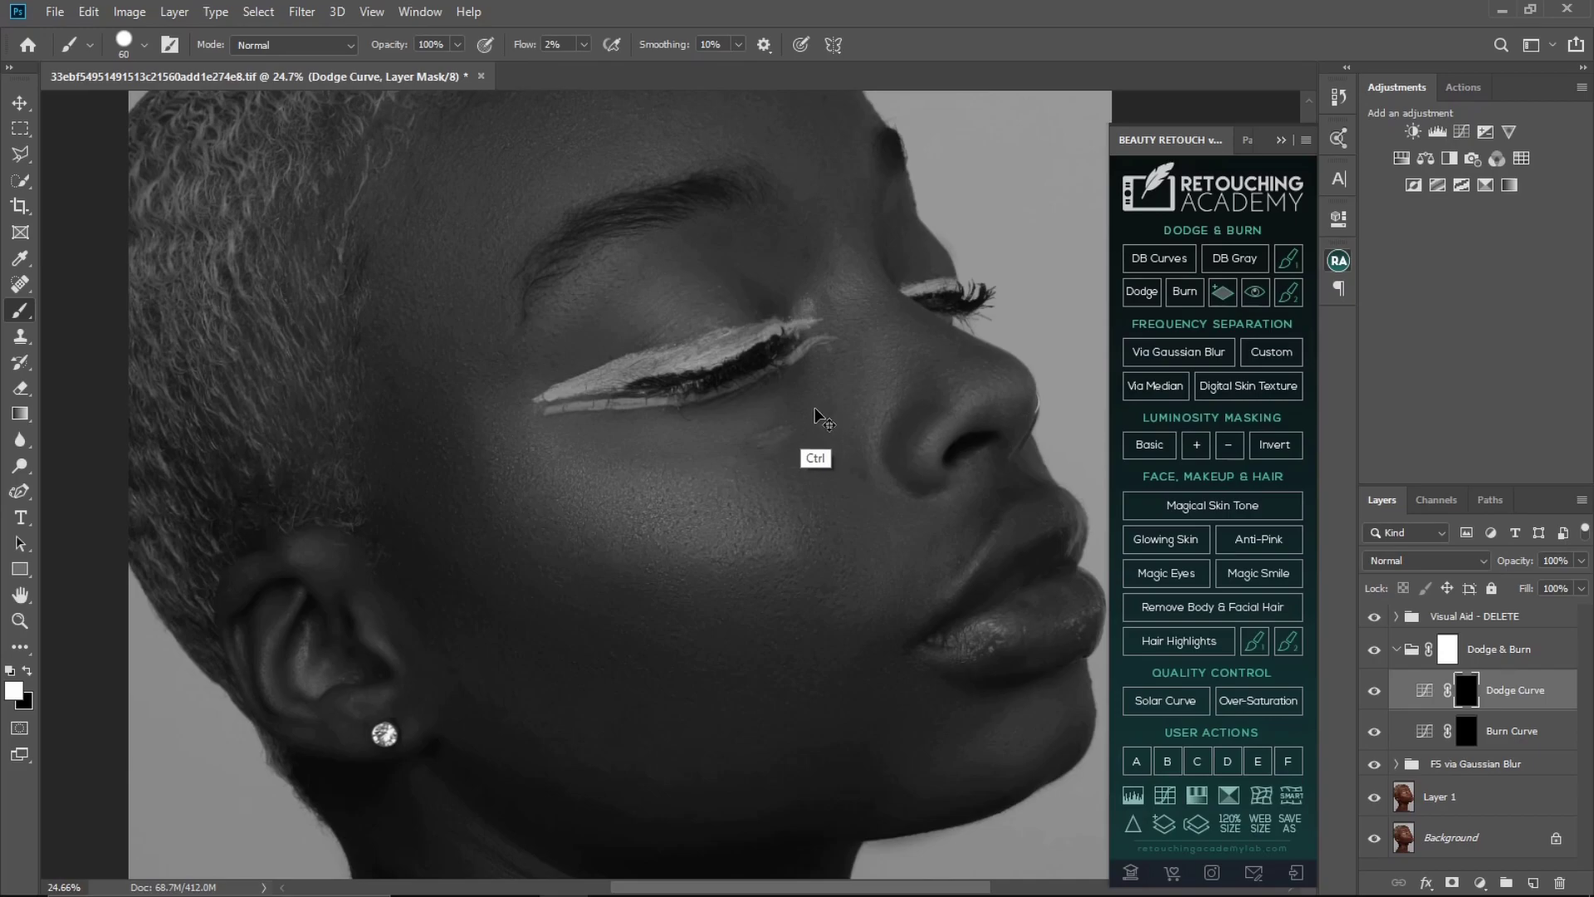
key("ctrl+2")
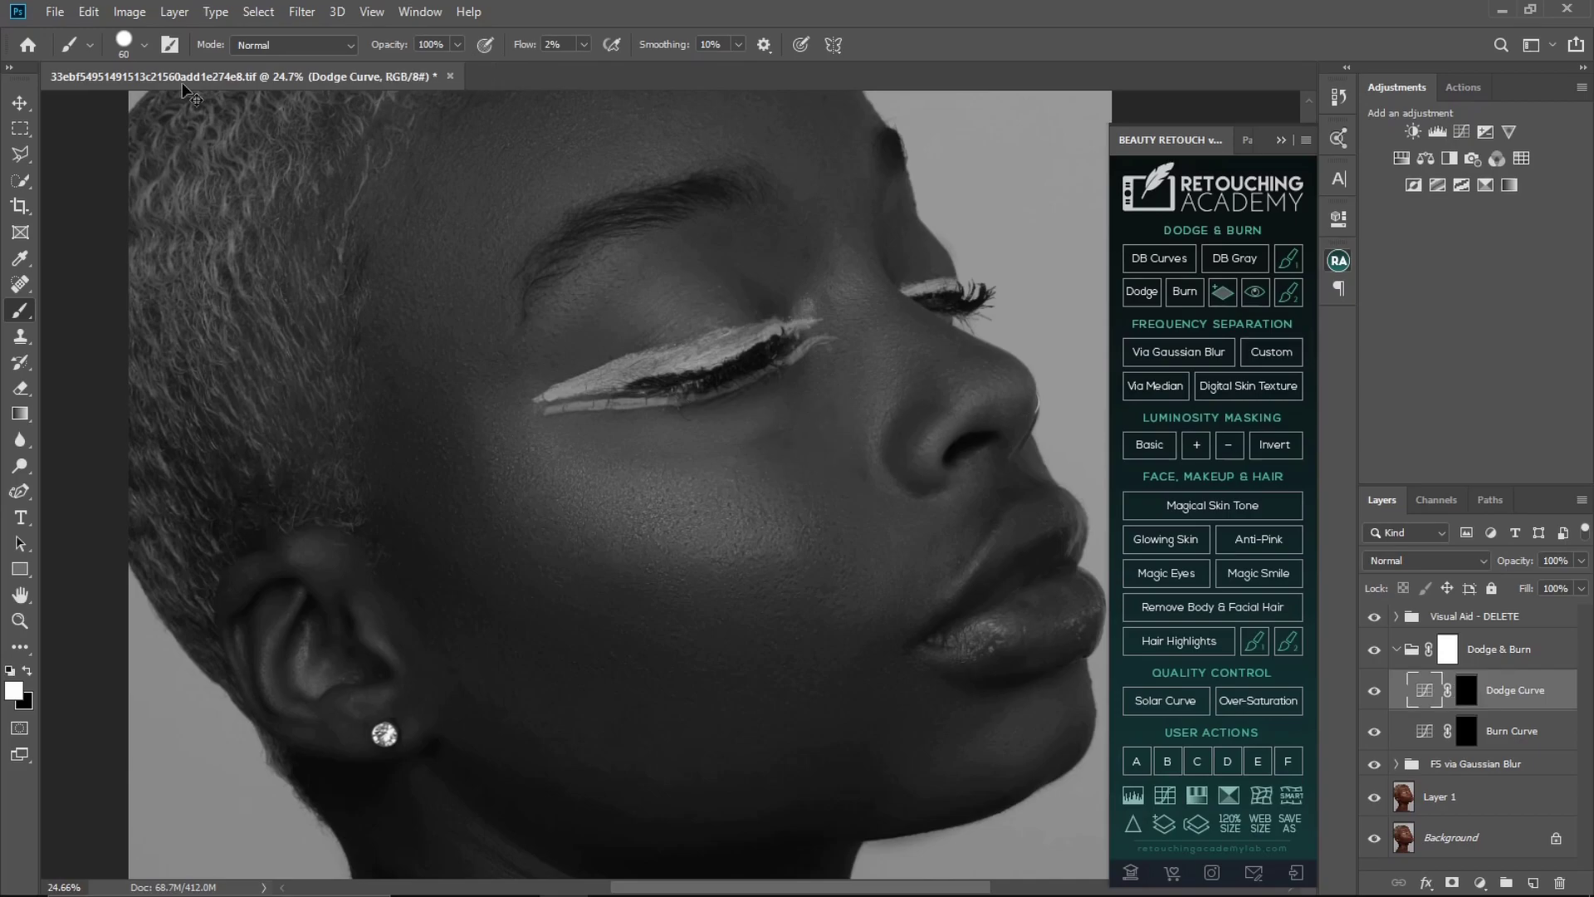
left_click(144, 48)
left_click(148, 264)
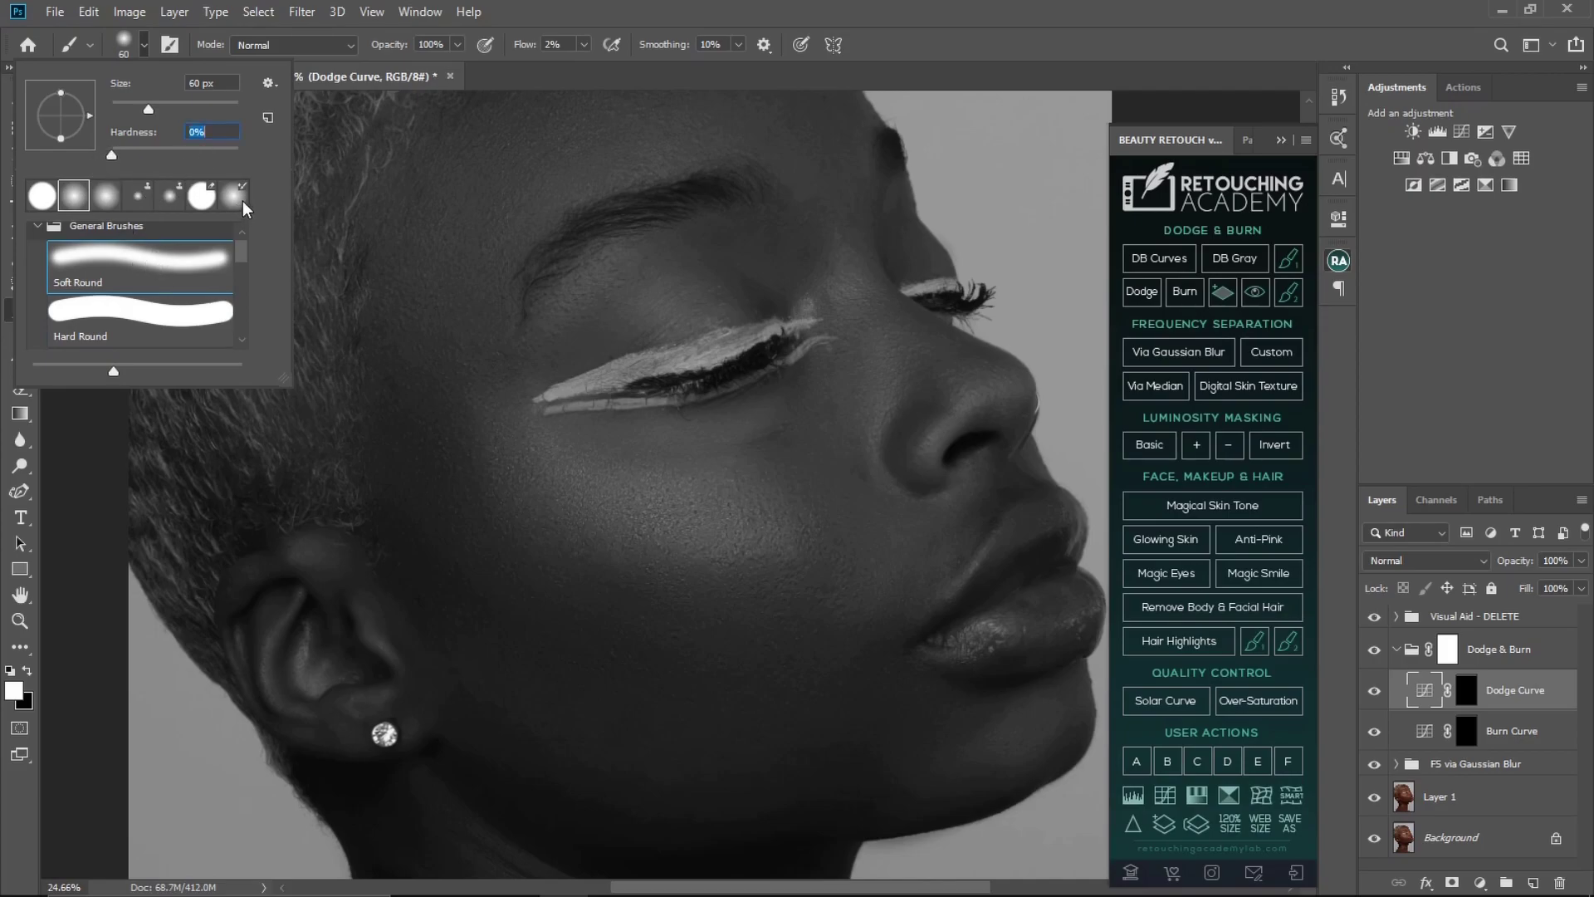
key("Return")
left_click(1466, 689)
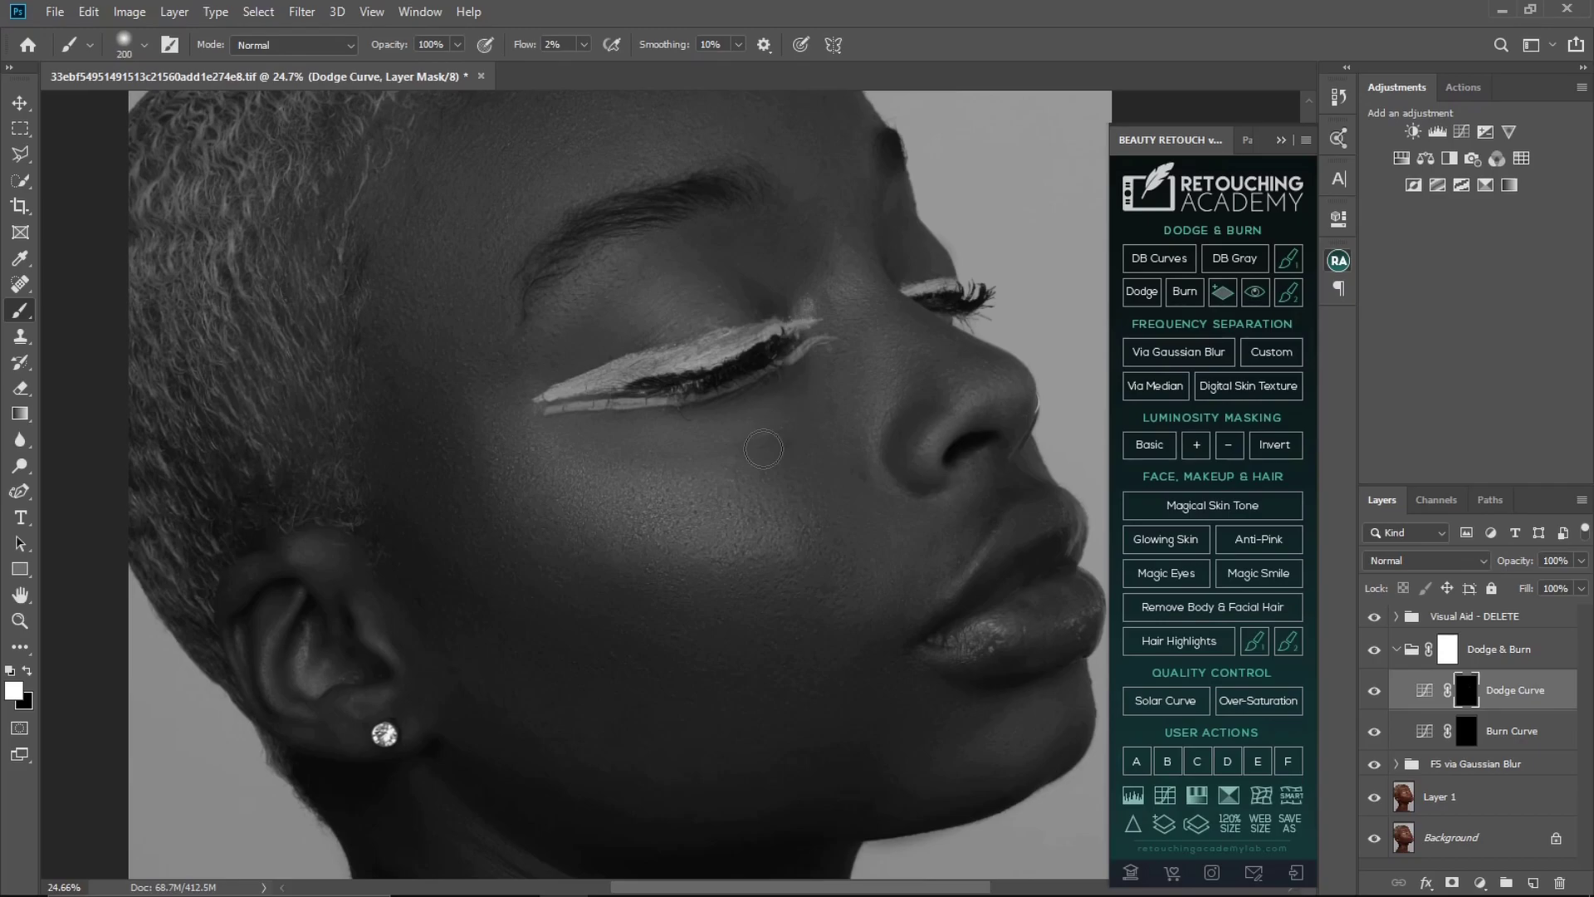
Paint white on the Dodge Curve mask to lighten dark patches under the eye and toward the mouth, adapting the brush size
key("bracketleft")
key("bracketleft")
key("bracketleft")
key("bracketleft")
key("bracketleft")
key("bracketleft")
key("bracketleft")
key("bracketleft")
key("bracketleft")
key("bracketleft")
key("bracketleft")
key("bracketleft")
key("bracketleft")
key("bracketright")
key("bracketright")
key("bracketleft")
key("bracketleft")
key("bracketleft")
key("bracketleft")
key("bracketleft")
key("bracketright")
mouse_move(963, 521)
left_mouse_down()
mouse_move(984, 503)
mouse_move(930, 561)
mouse_move(969, 511)
left_mouse_up()
key("bracketright")
key("bracketright")
key("bracketright")
key("bracketright")
key("bracketright")
key("bracketleft")
key("bracketleft")
key("bracketleft")
key("bracketleft")
key("bracketleft")
key("bracketleft")
key("bracketleft")
key("bracketright")
key("bracketright")
key("bracketright")
key("bracketright")
key("bracketright")
key("bracketleft")
key("bracketright")
key("bracketright")
key("bracketleft")
key("bracketleft")
key("bracketleft")
key("bracketleft")
key("bracketleft")
key("bracketleft")
key("bracketleft")
key("bracketright")
key("bracketright")
key("bracketright")
key("bracketright")
key("bracketright")
key("bracketleft")
key("bracketleft")
key("bracketleft")
key("bracketleft")
key("bracketleft")
key("bracketright")
key("bracketright")
key("bracketright")
key("bracketright")
key("bracketright")
key("bracketright")
Dodge the dark patches around the lower lip and chin on the Dodge Curve mask, varying the brush size from 90 px
key("space")
mouse_move(793, 416)
left_mouse_down()
mouse_move(828, 526)
mouse_move(765, 356)
left_mouse_up()
key("bracketleft")
key("bracketleft")
key("bracketleft")
key("bracketleft")
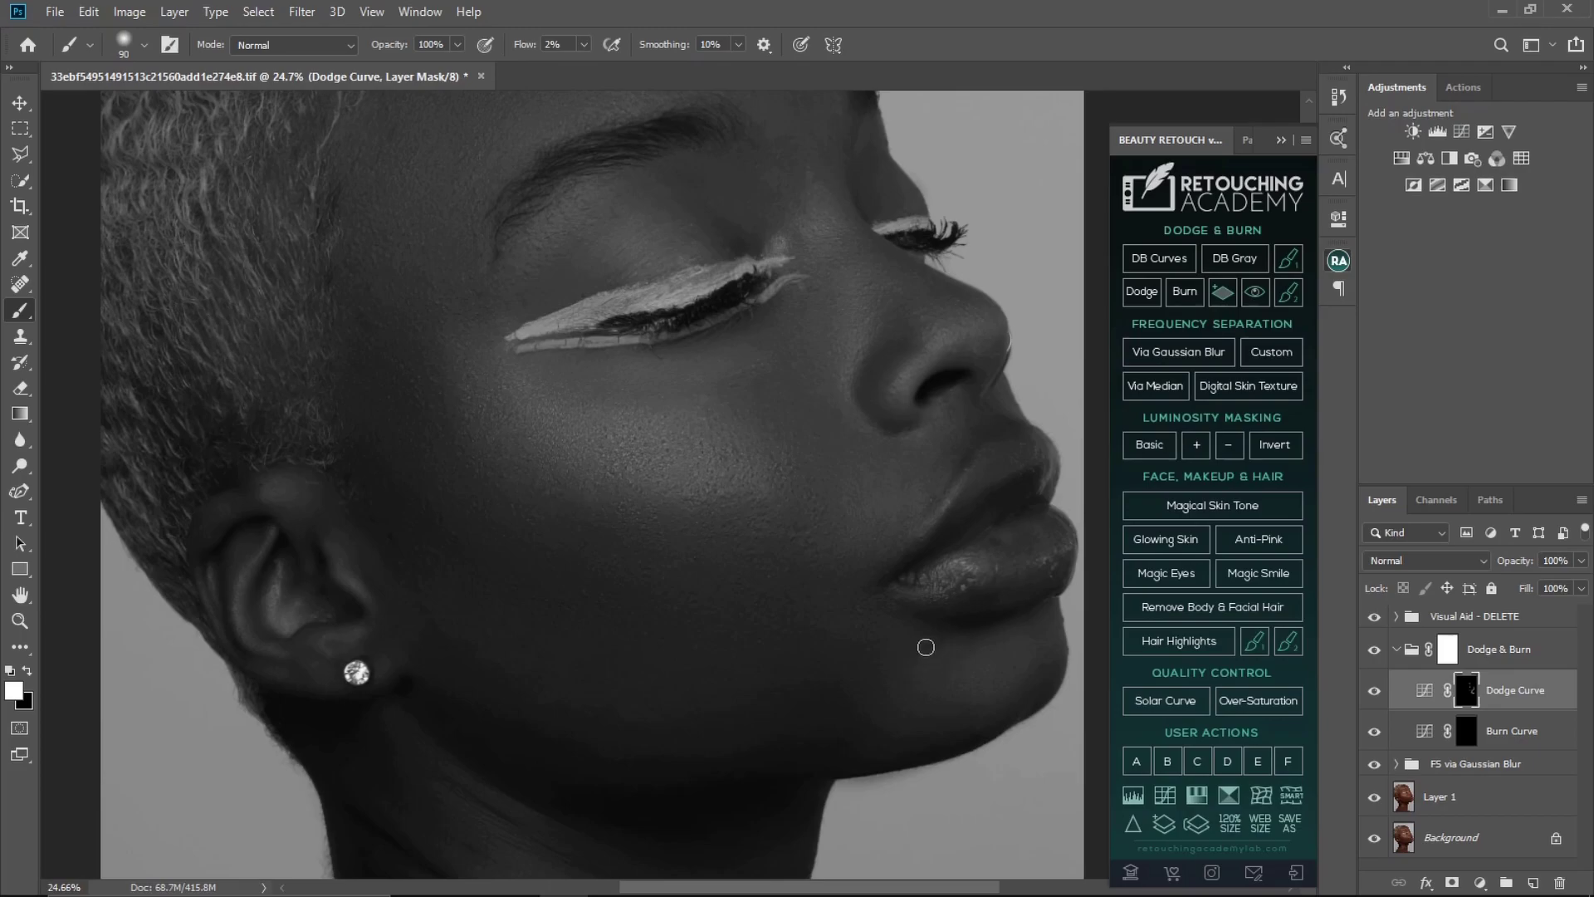
key("bracketright")
key("bracketright")
key("bracketright")
key("bracketright")
key("bracketright")
key("bracketright")
key("bracketright")
key("bracketright")
key("bracketright")
key("bracketleft")
key("bracketleft")
key("bracketleft")
key("bracketleft")
key("bracketleft")
key("bracketleft")
key("bracketright")
key("bracketright")
key("bracketright")
Dodge the dark patches on the forehead with white on the Dodge Curve mask, varying the soft brush around 125 px
mouse_move(574, 387)
left_mouse_down()
mouse_move(737, 613)
mouse_move(673, 724)
left_mouse_up()
mouse_move(745, 584)
left_mouse_down()
mouse_move(626, 615)
mouse_move(628, 548)
mouse_move(720, 473)
left_mouse_up()
key("bracketleft")
key("bracketleft")
key("bracketleft")
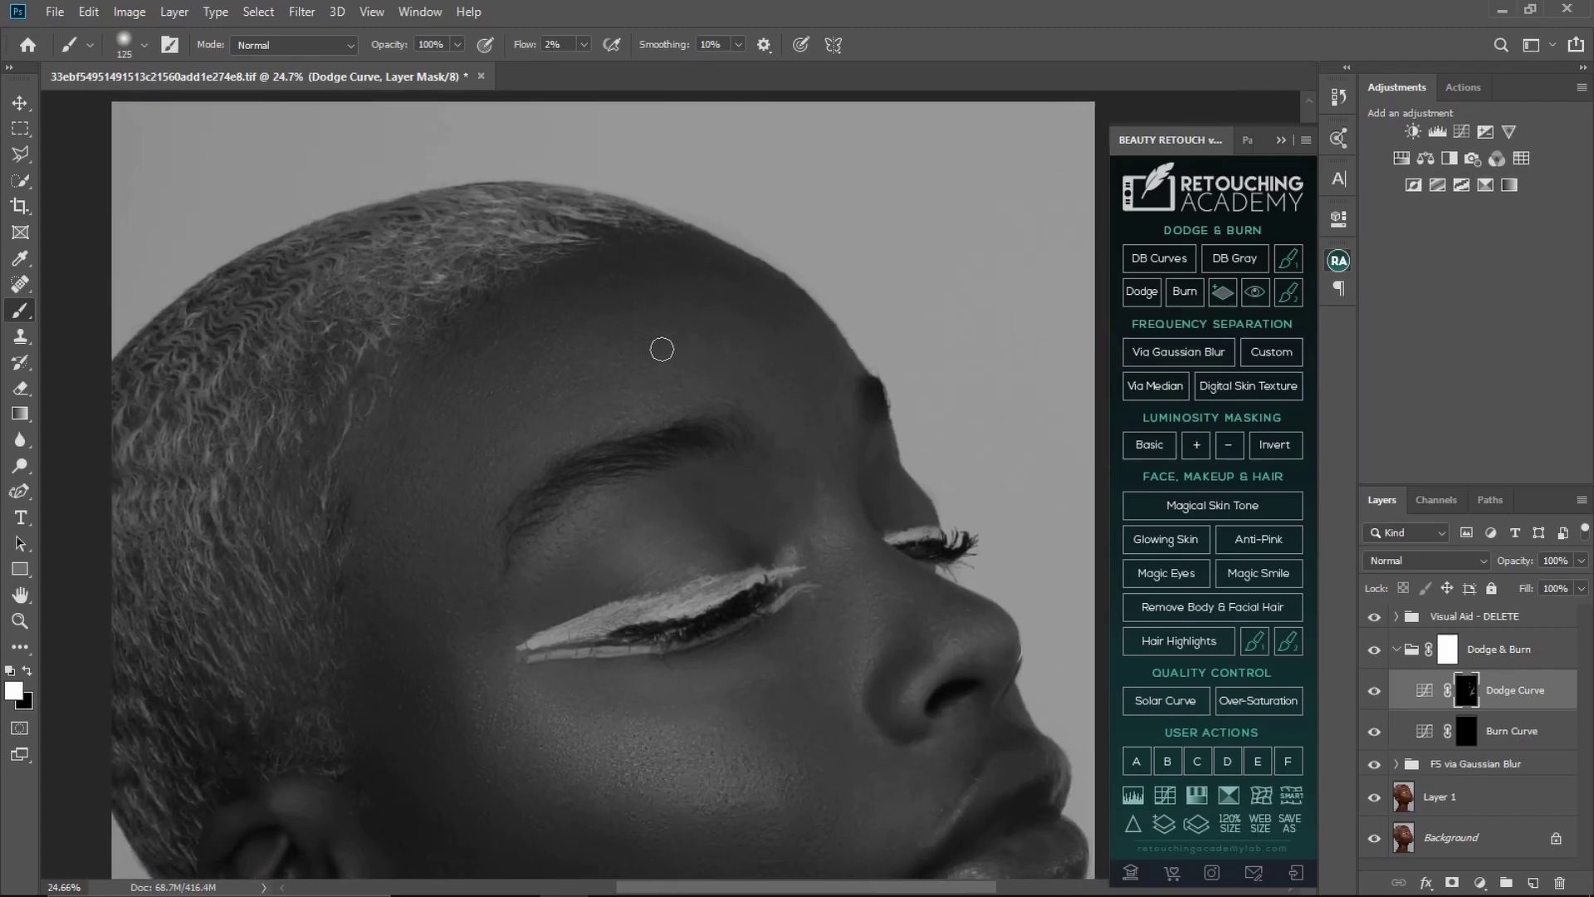
key("bracketright")
key("bracketright")
key("bracketright")
key("bracketright")
key("bracketright")
key("bracketleft")
key("bracketleft")
key("bracketleft")
key("bracketleft")
key("bracketleft")
key("bracketright")
key("bracketright")
key("bracketright")
key("bracketright")
key("bracketright")
key("bracketright")
key("bracketleft")
key("bracketleft")
key("bracketleft")
key("bracketleft")
key("bracketleft")
key("bracketleft")
key("bracketright")
key("bracketright")
key("bracketright")
key("bracketright")
key("bracketleft")
key("bracketleft")
key("bracketleft")
key("bracketleft")
key("bracketright")
key("bracketright")
key("bracketright")
key("bracketleft")
key("bracketleft")
mouse_move(637, 257)
left_mouse_down()
mouse_move(679, 253)
mouse_move(631, 277)
left_mouse_up()
key("bracketright")
key("bracketright")
key("bracketright")
key("bracketright")
key("bracketright")
key("bracketright")
Smooth the broader face shadows on the Dodge Curve mask with a large soft white brush of about 250 to 300 px
key("z")
mouse_move(736, 495)
left_mouse_down()
mouse_move(629, 495)
mouse_move(814, 458)
mouse_move(783, 445)
left_mouse_up()
key("b")
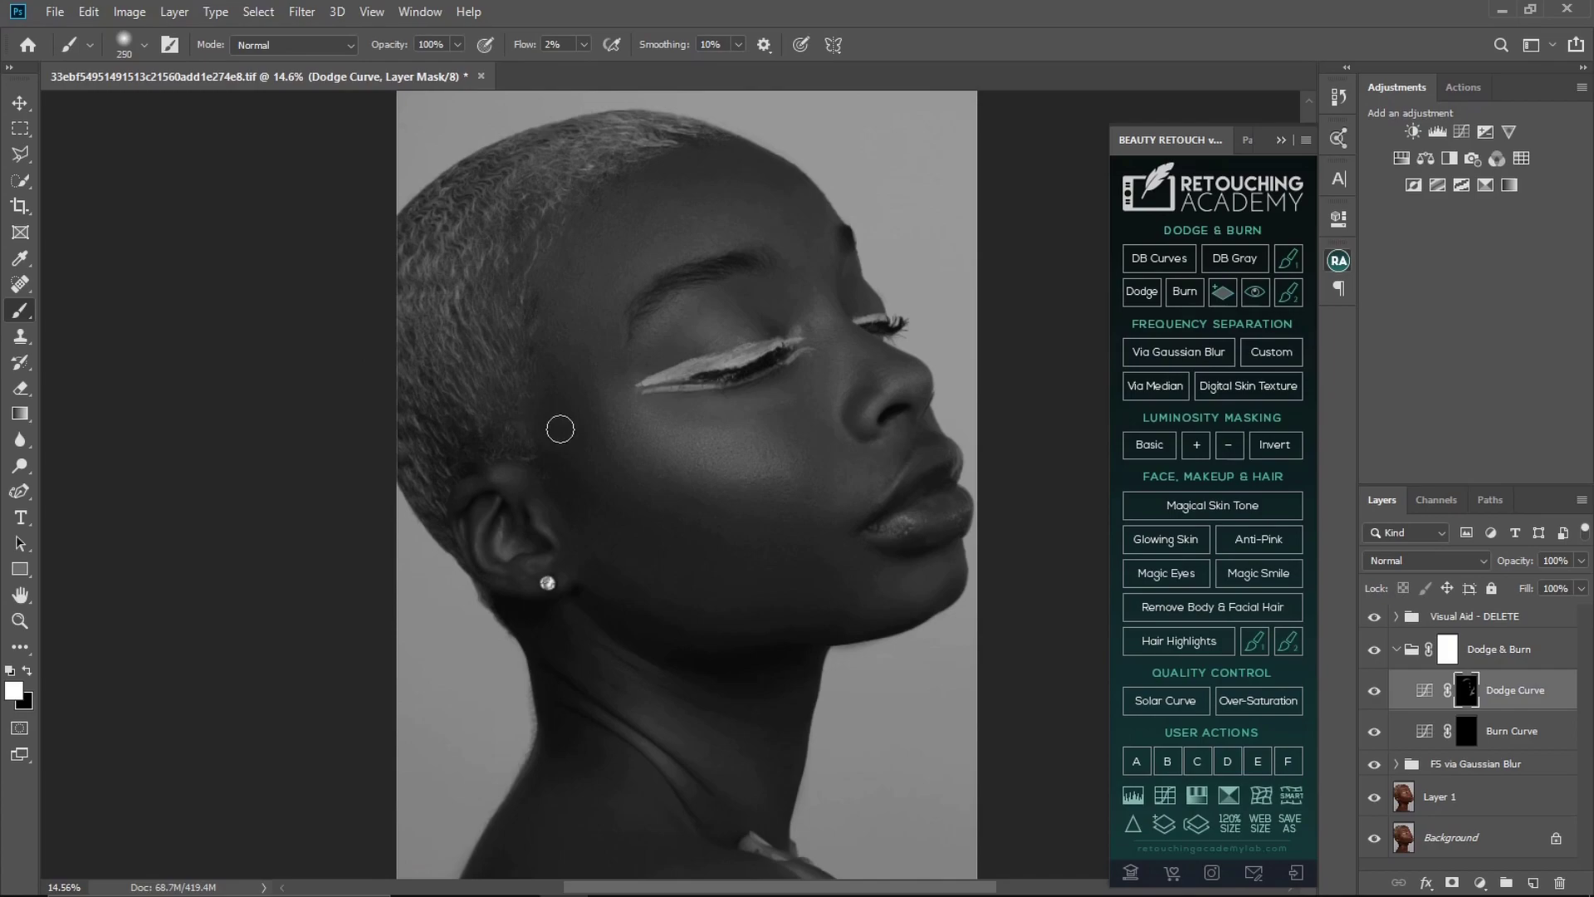
key("bracketright")
key("bracketleft")
key("bracketleft")
key("bracketleft")
key("bracketright")
key("bracketright")
left_click_drag(761, 548, 675, 525)
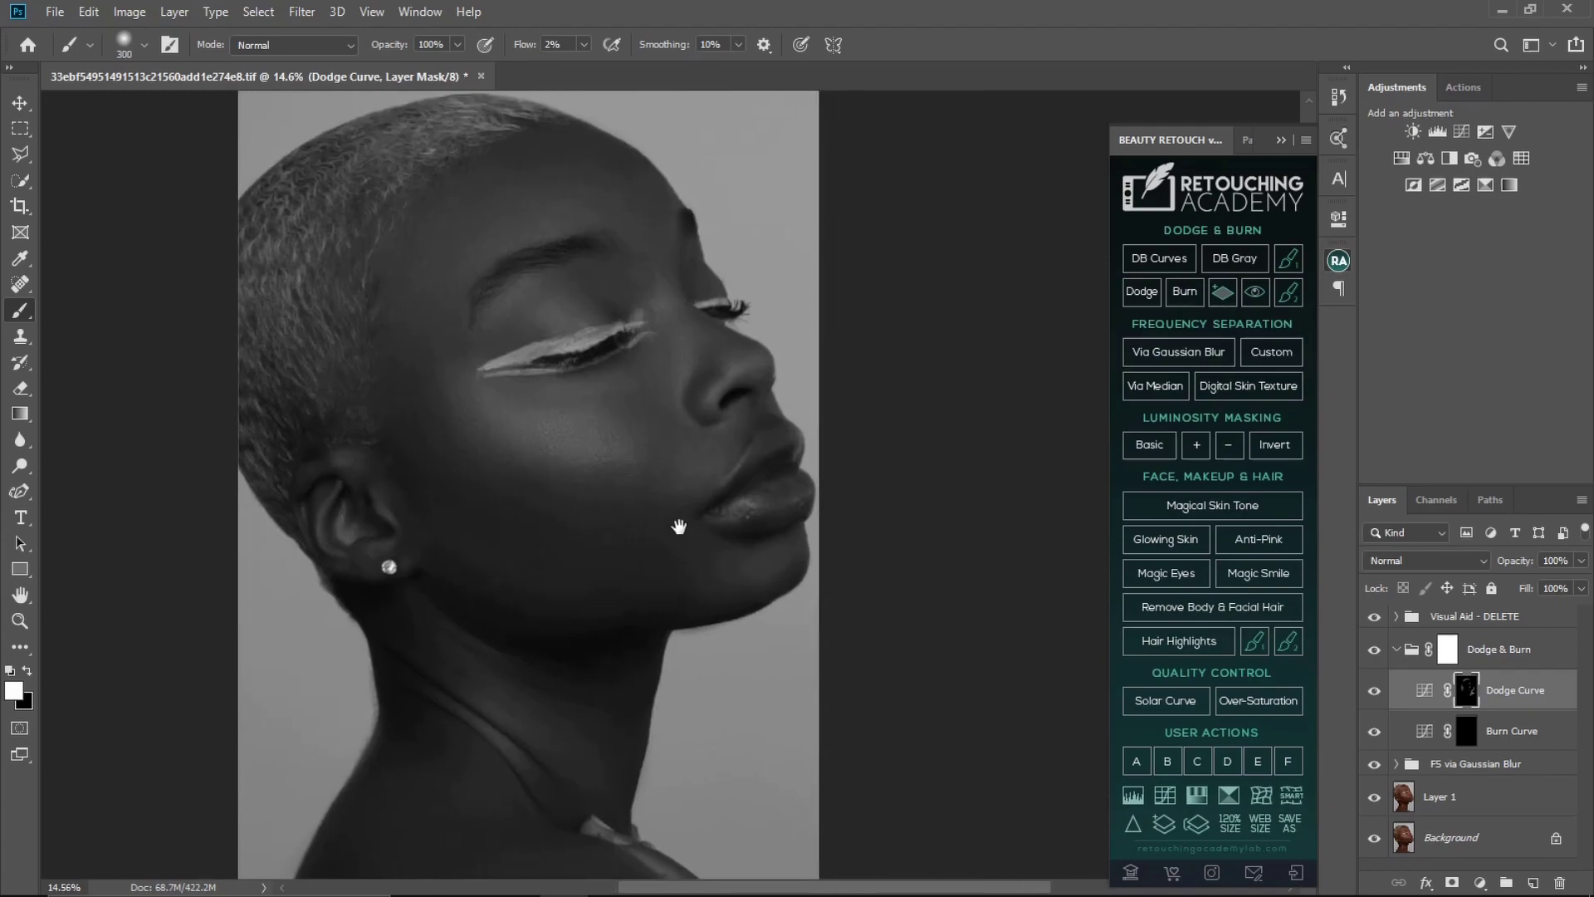
Check the Dodge & Burn group's effect and hide the Visual Aid - DELETE group to view the portrait in color
left_click(1374, 650)
left_click(1374, 619)
key("z")
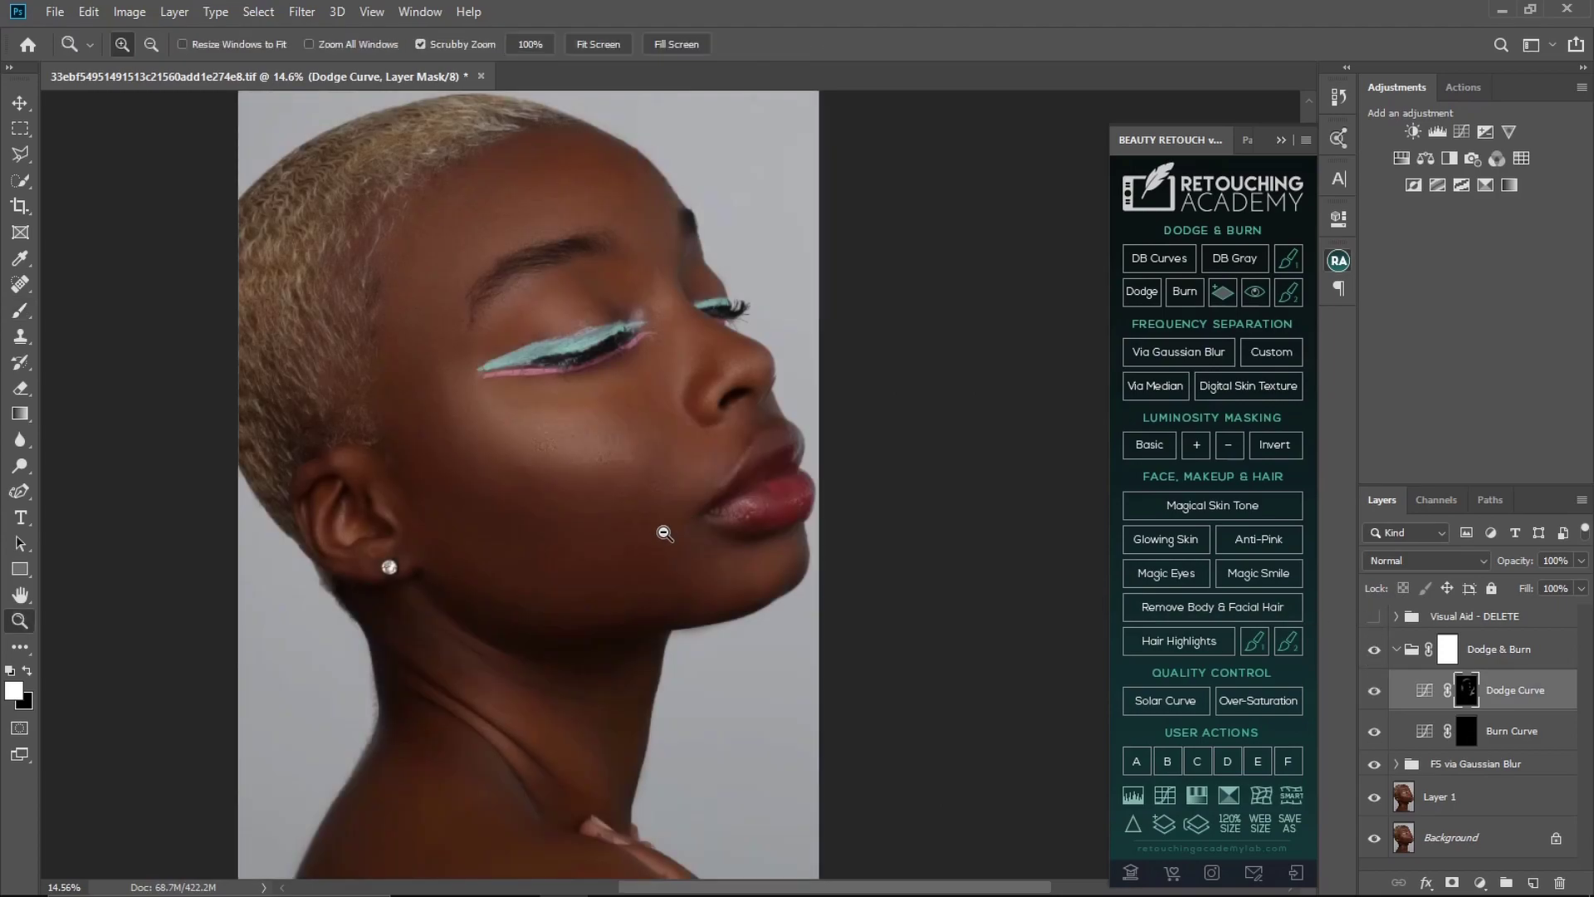
Compare the portrait with and without the Dodge & Burn group, checking the cheek and the whole face
left_click(665, 533, "alt")
key("b")
left_click(1374, 652)
key("z")
left_click_drag(787, 530, 907, 508)
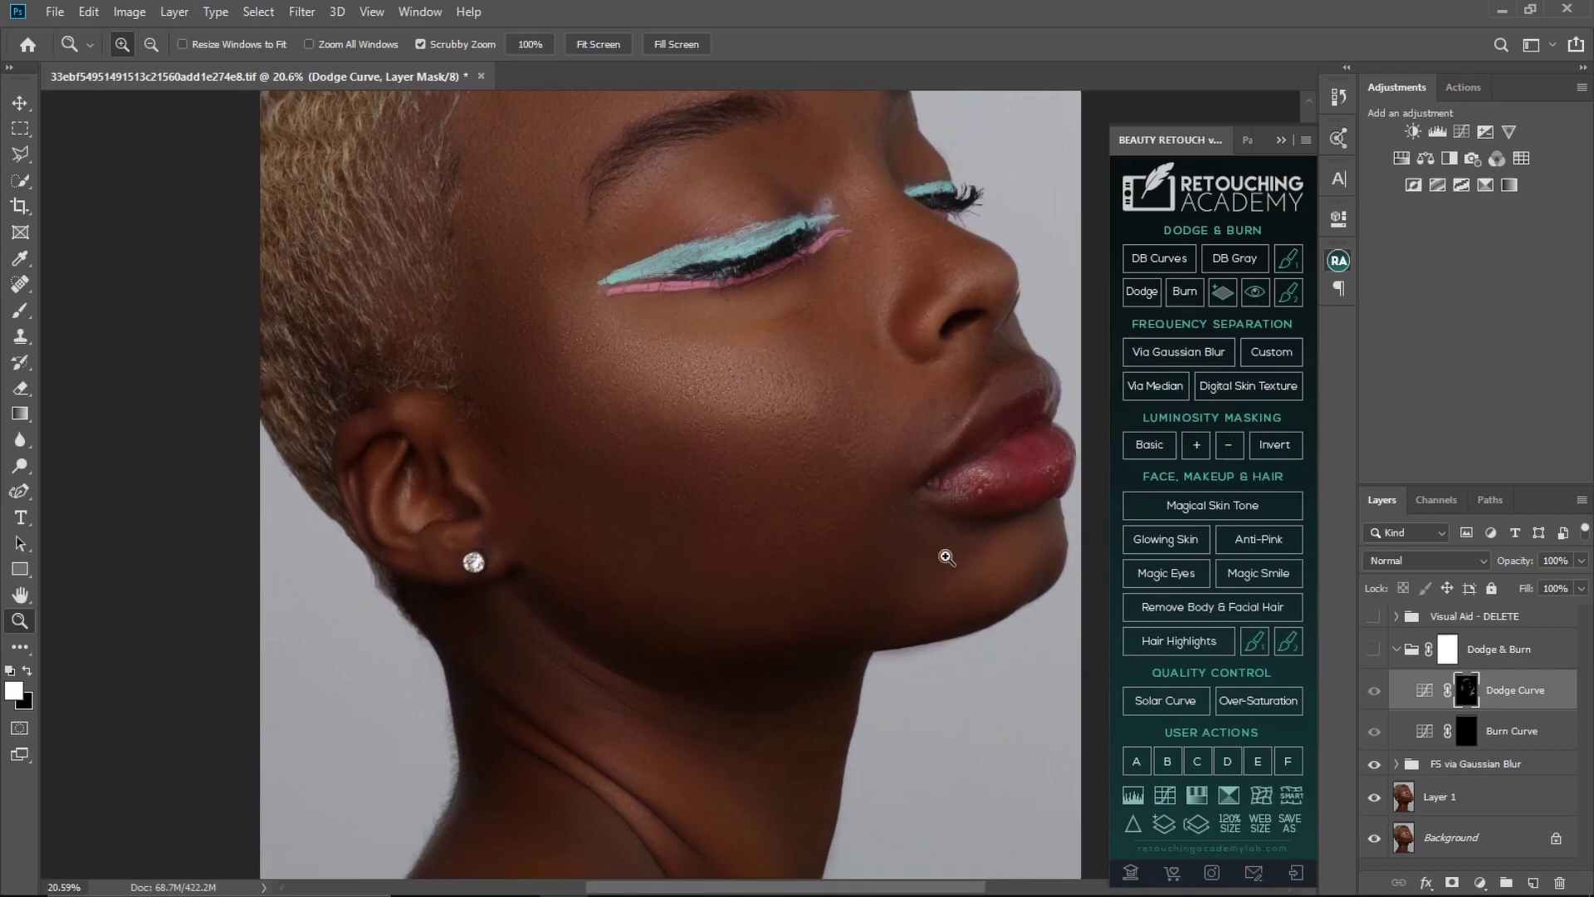
left_click(1374, 655)
left_click(1374, 652)
left_click(1376, 652)
left_click(1374, 653)
left_click_drag(852, 505, 789, 509)
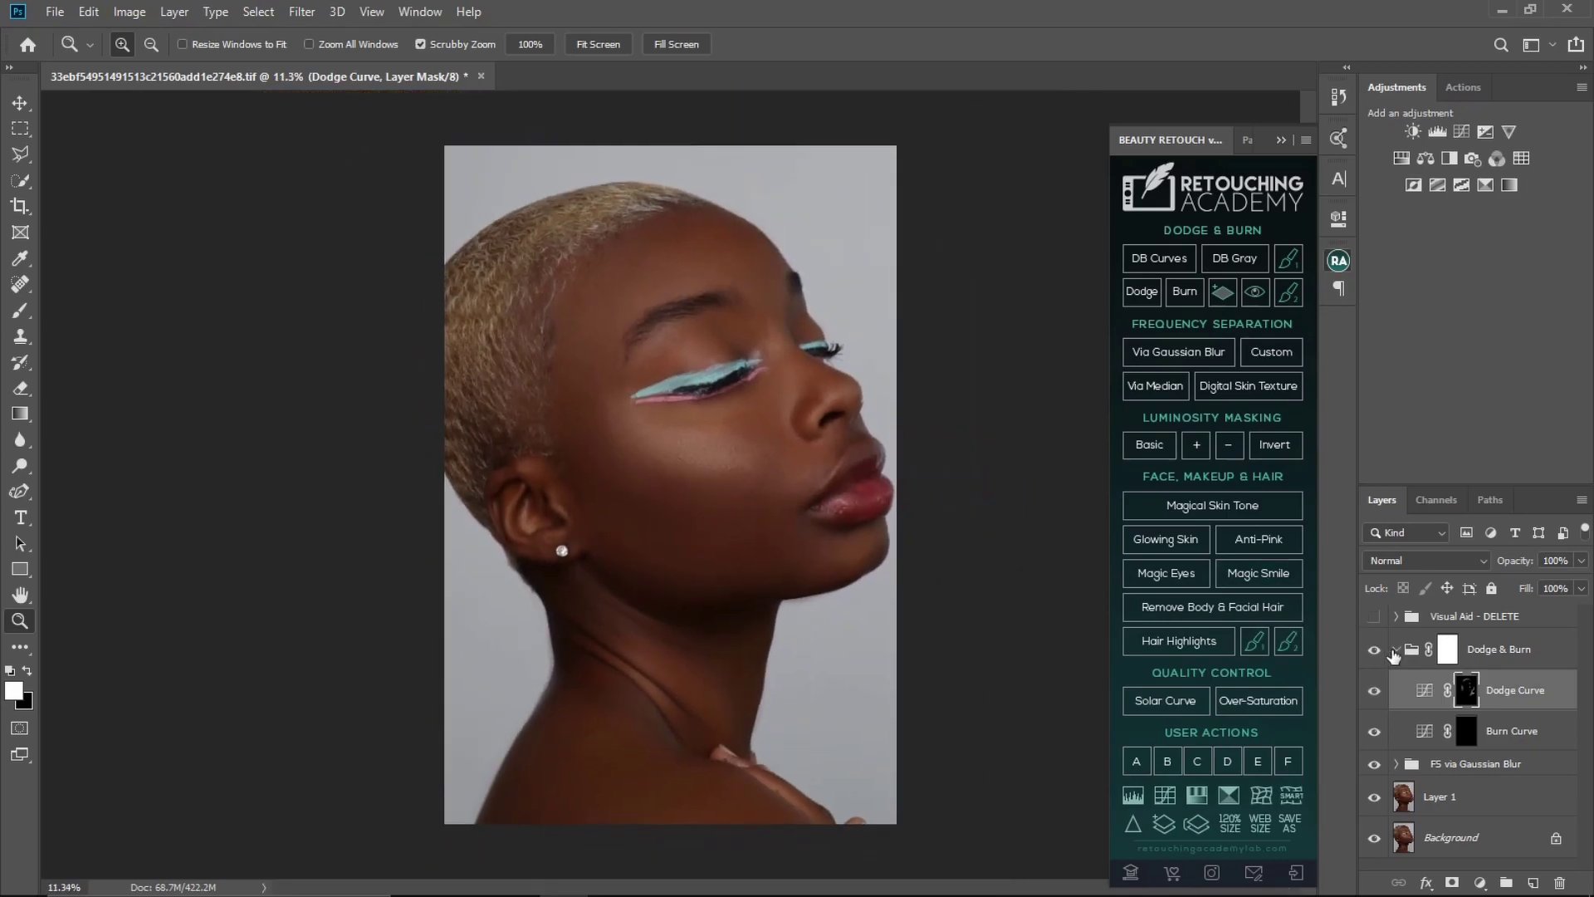
Show the Visual Aid - DELETE group and burn the bright patches on the lower cheek on the Burn Curve mask, varying the brush from 150 px
left_click(1374, 616)
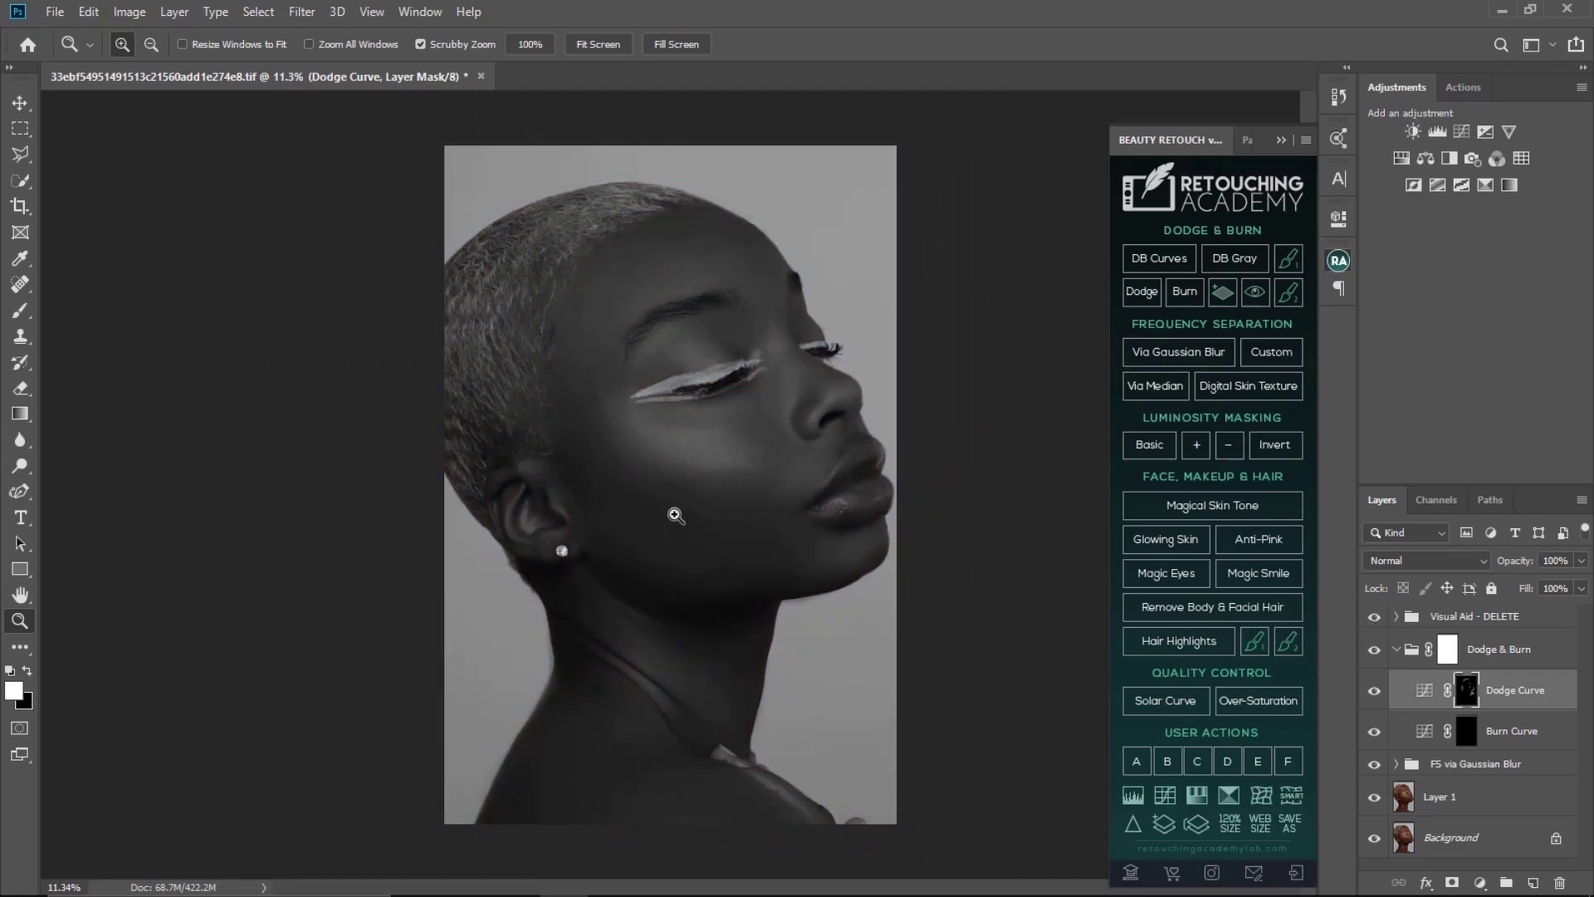
mouse_move(691, 575)
left_mouse_down()
mouse_move(780, 609)
mouse_move(744, 562)
mouse_move(676, 545)
mouse_move(694, 550)
left_mouse_up()
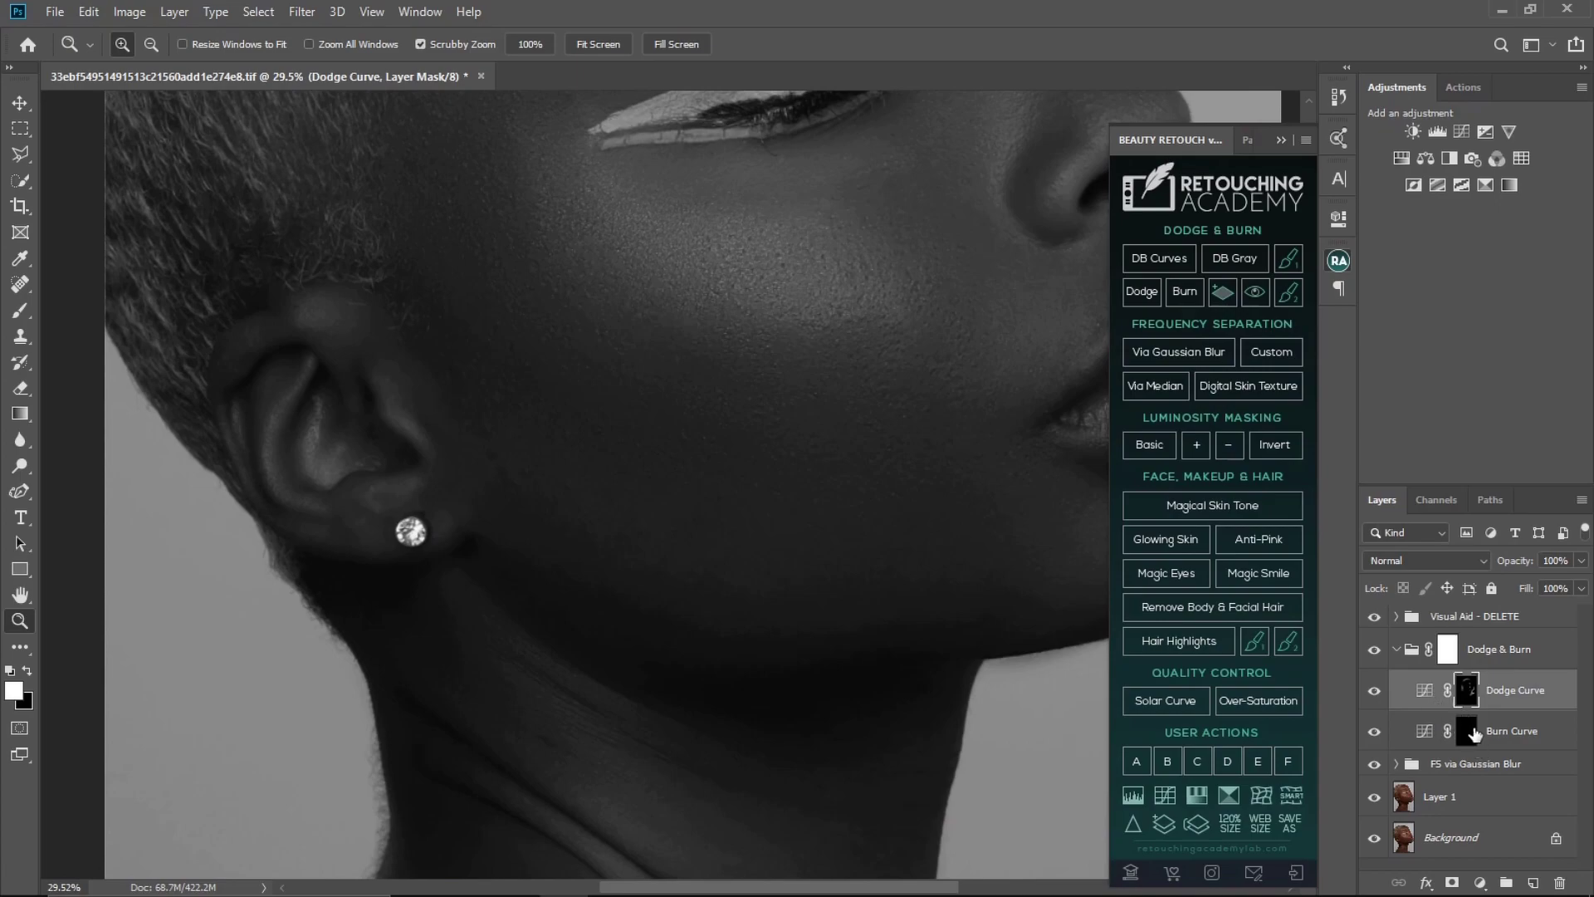
left_click(1471, 732)
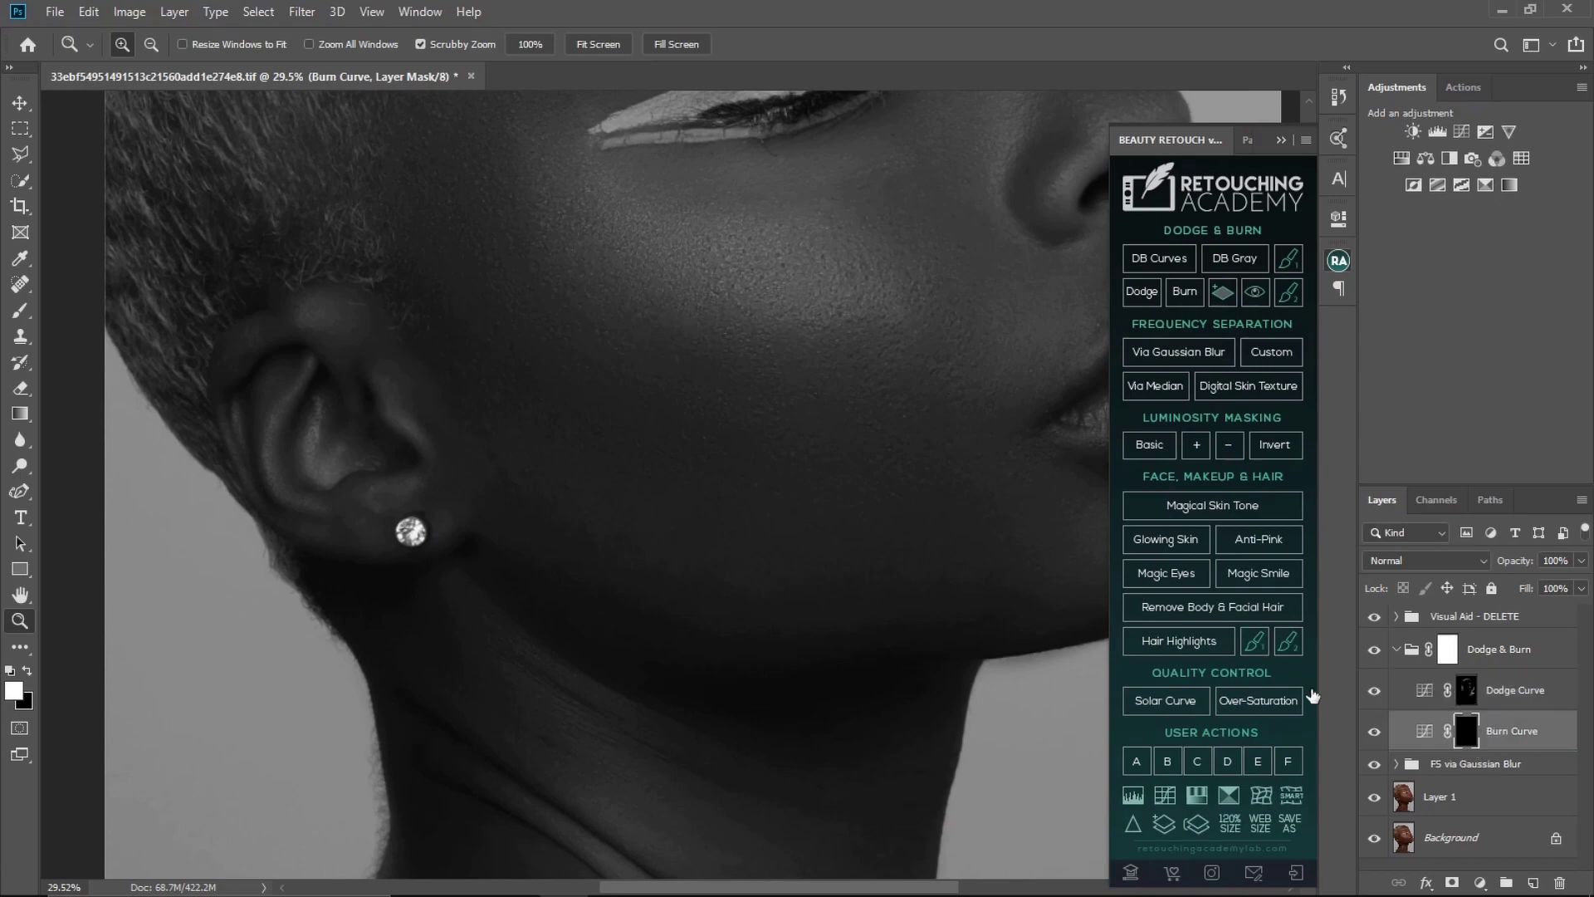
left_click(23, 314)
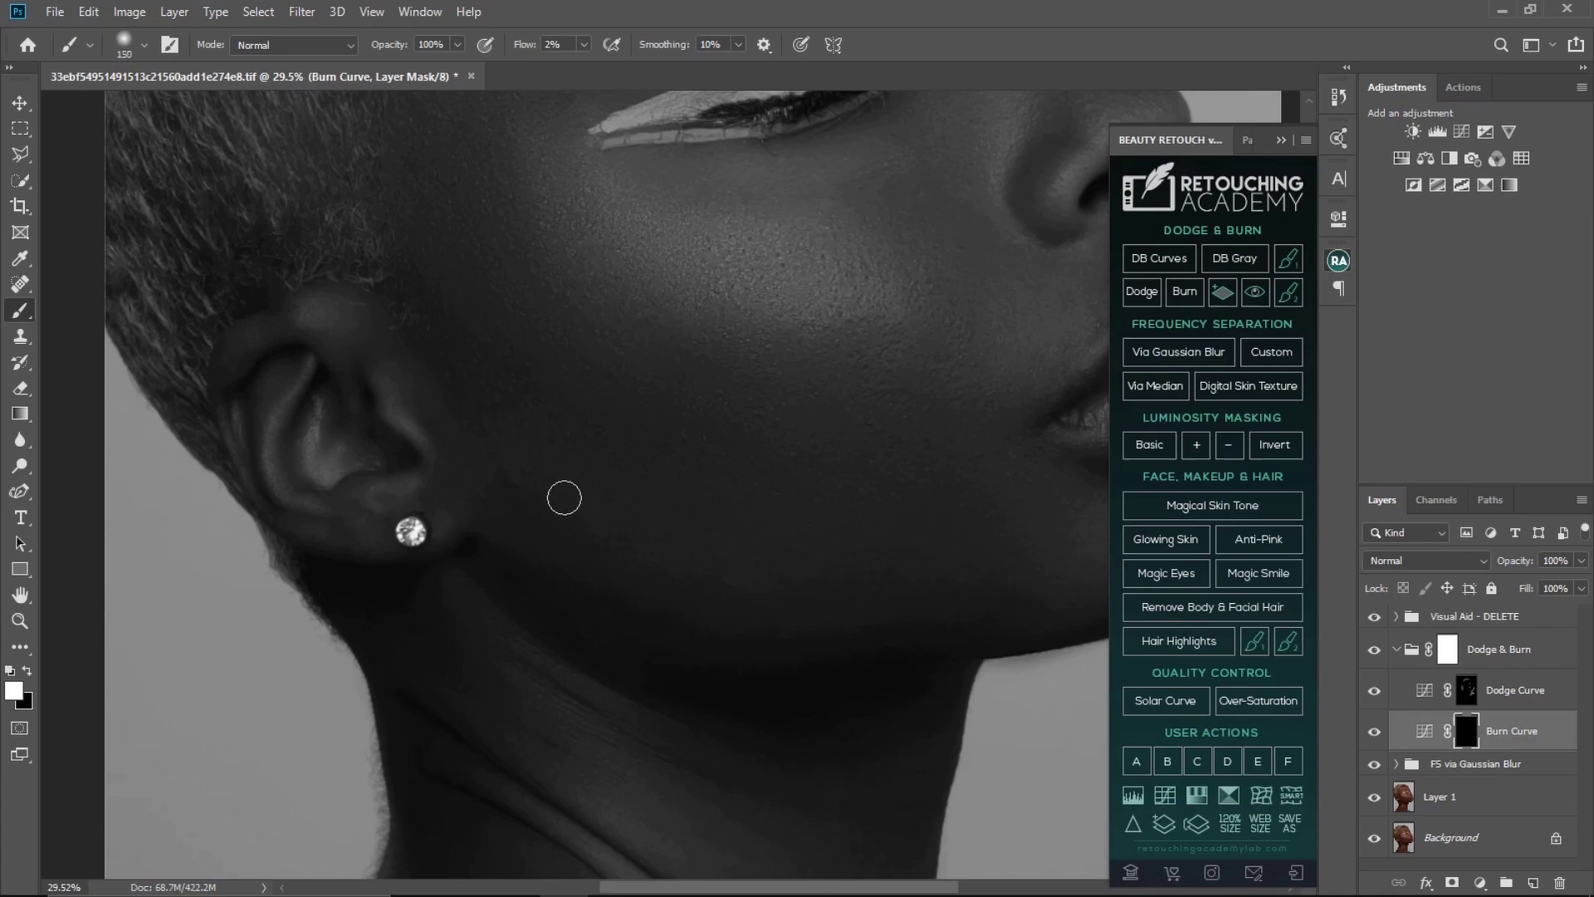
key("bracketright")
key("bracketright")
key("bracketright")
key("bracketright")
key("bracketright")
key("bracketright")
key("bracketleft")
key("bracketleft")
key("bracketleft")
key("bracketleft")
key("bracketleft")
key("bracketleft")
key("bracketleft")
key("bracketleft")
Dodge the dark patches beside the ear on the Dodge Curve mask with a soft white brush, starting at 125 px
left_click(1469, 687)
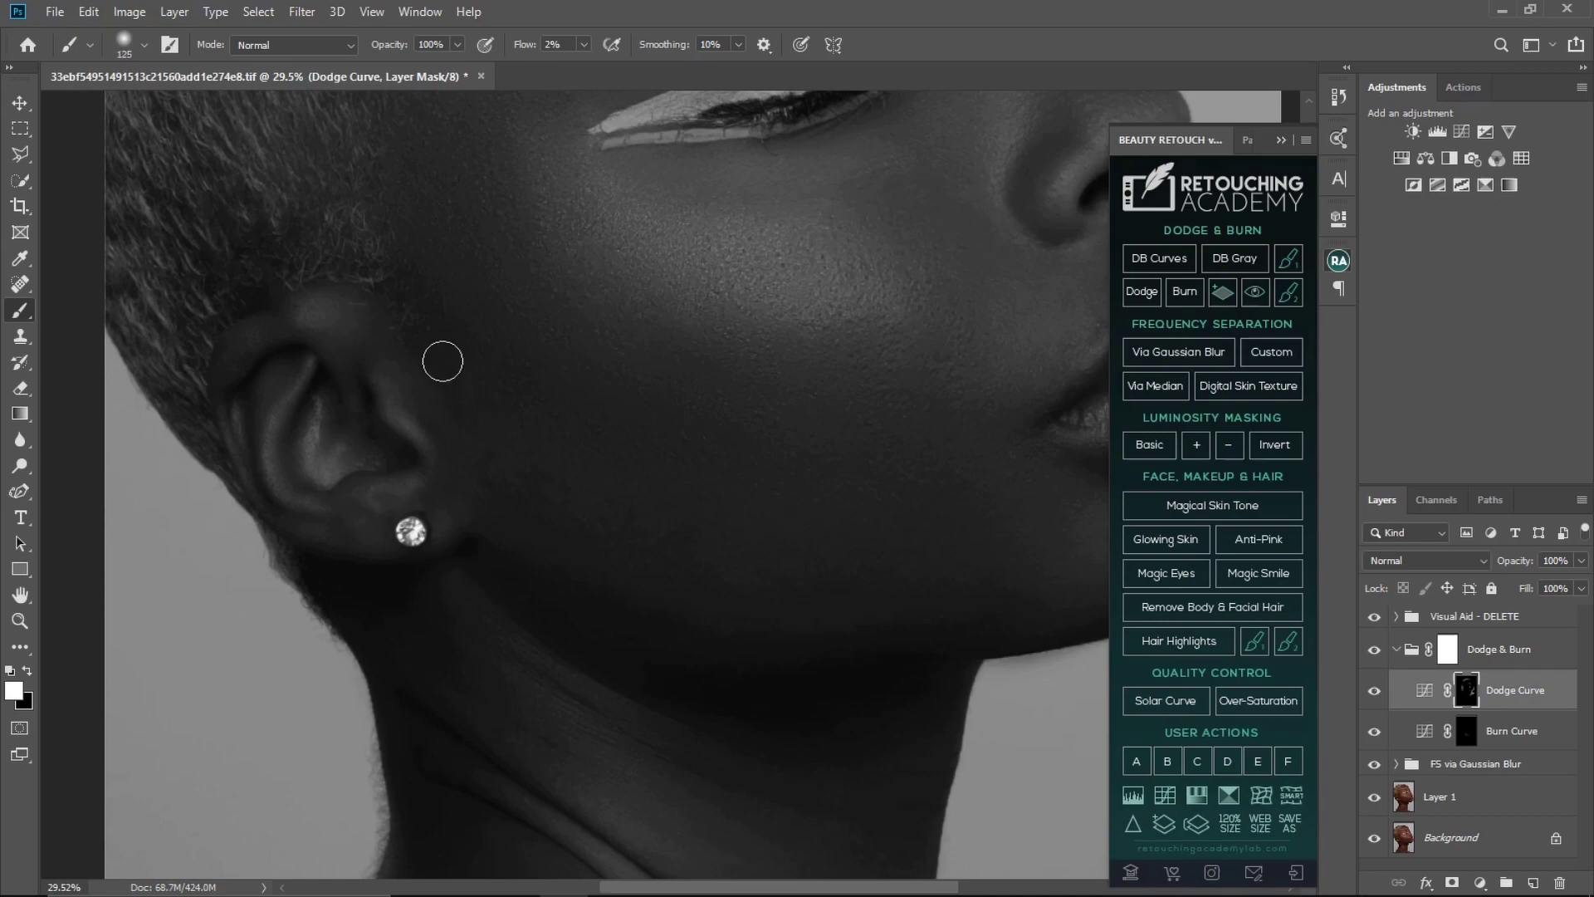
key("bracketright")
key("bracketright")
key("bracketright")
key("bracketright")
key("bracketright")
Burn the small bright spots on the cheek beside the ear on the Burn Curve mask, varying the soft brush from 100 px
left_click(1467, 729)
key("bracketleft")
key("bracketleft")
key("bracketleft")
key("bracketleft")
key("bracketleft")
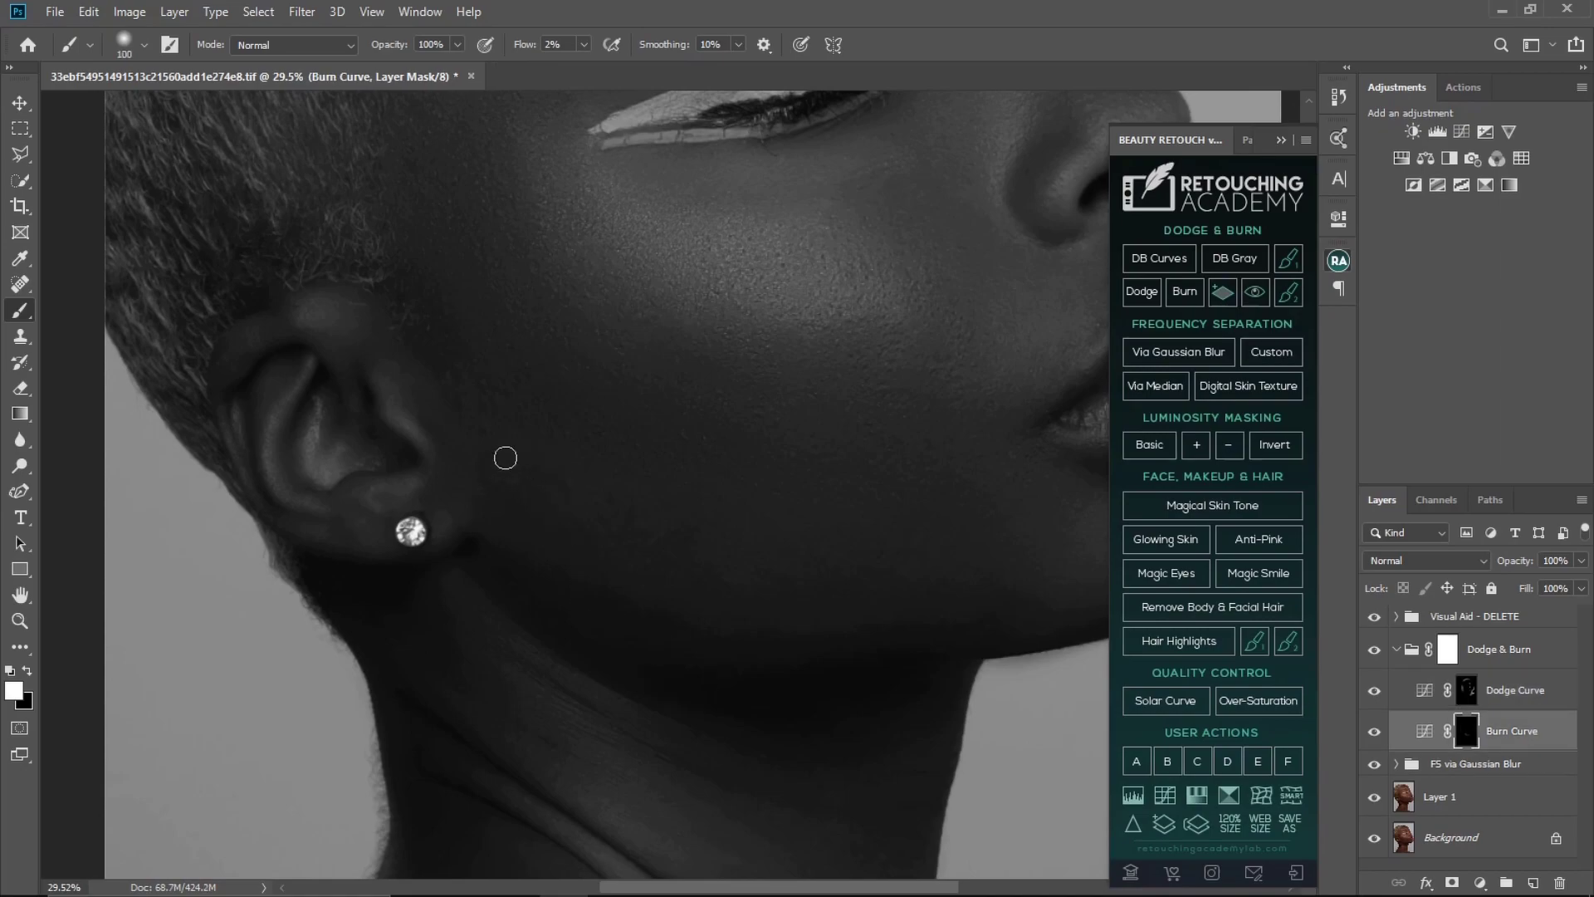
key("bracketright")
key("bracketright")
key("bracketright")
key("bracketright")
key("bracketright")
key("bracketleft")
key("bracketleft")
Burn the lower cheek and jawline on the Burn Curve mask, varying the soft white brush between about 700 and 150 px
key("bracketright")
key("bracketright")
key("bracketright")
key("bracketright")
key("bracketright")
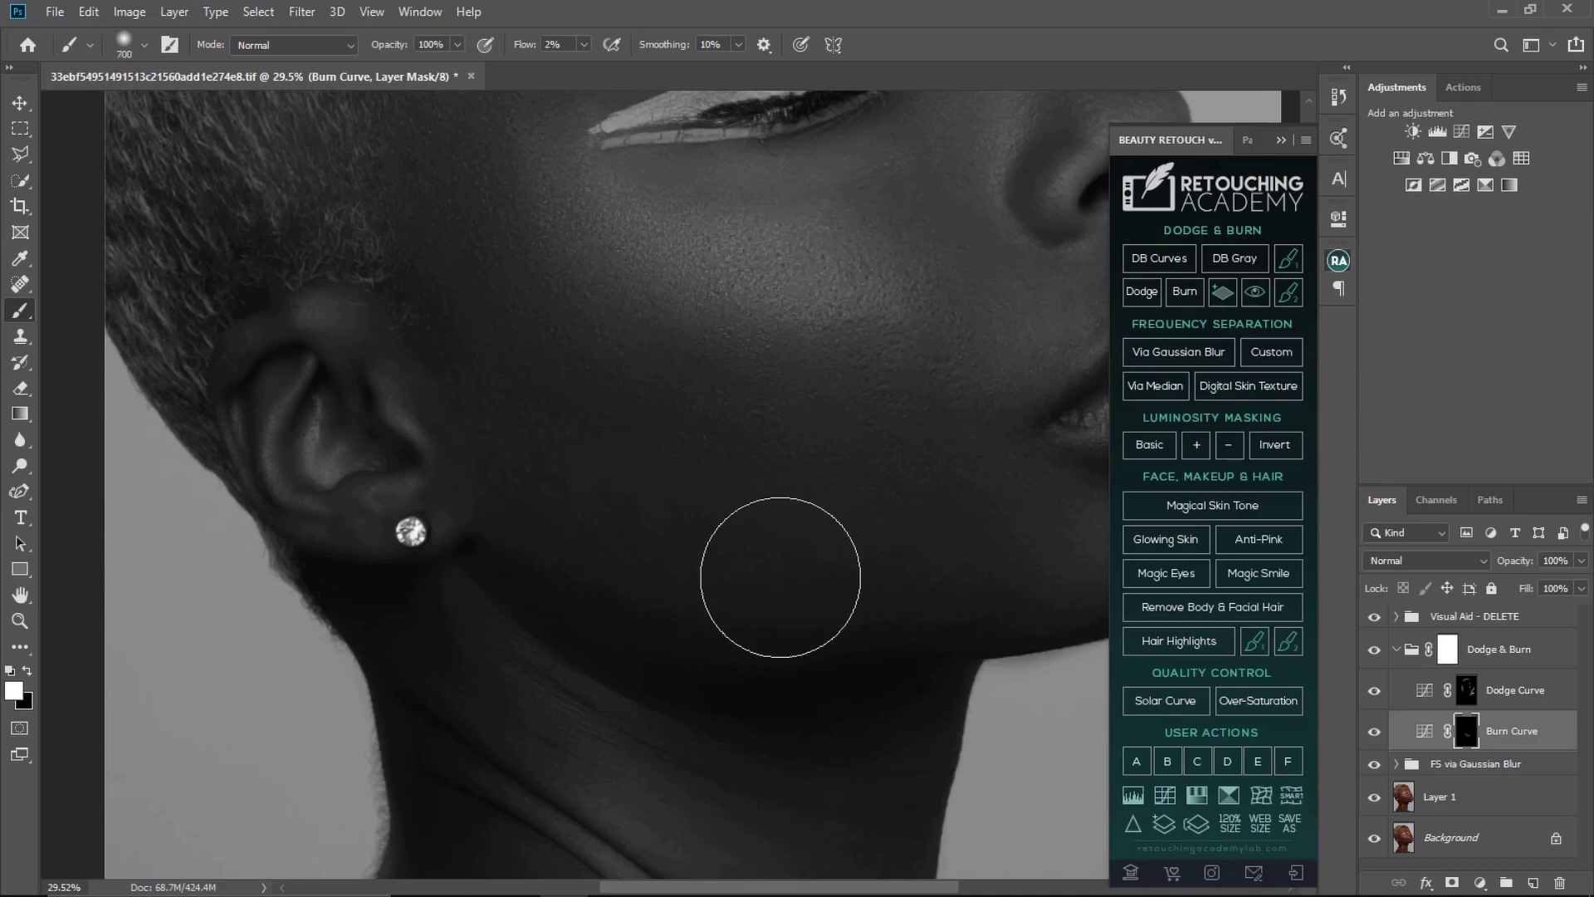
key("bracketleft")
key("bracketleft")
key("bracketleft")
key("bracketleft")
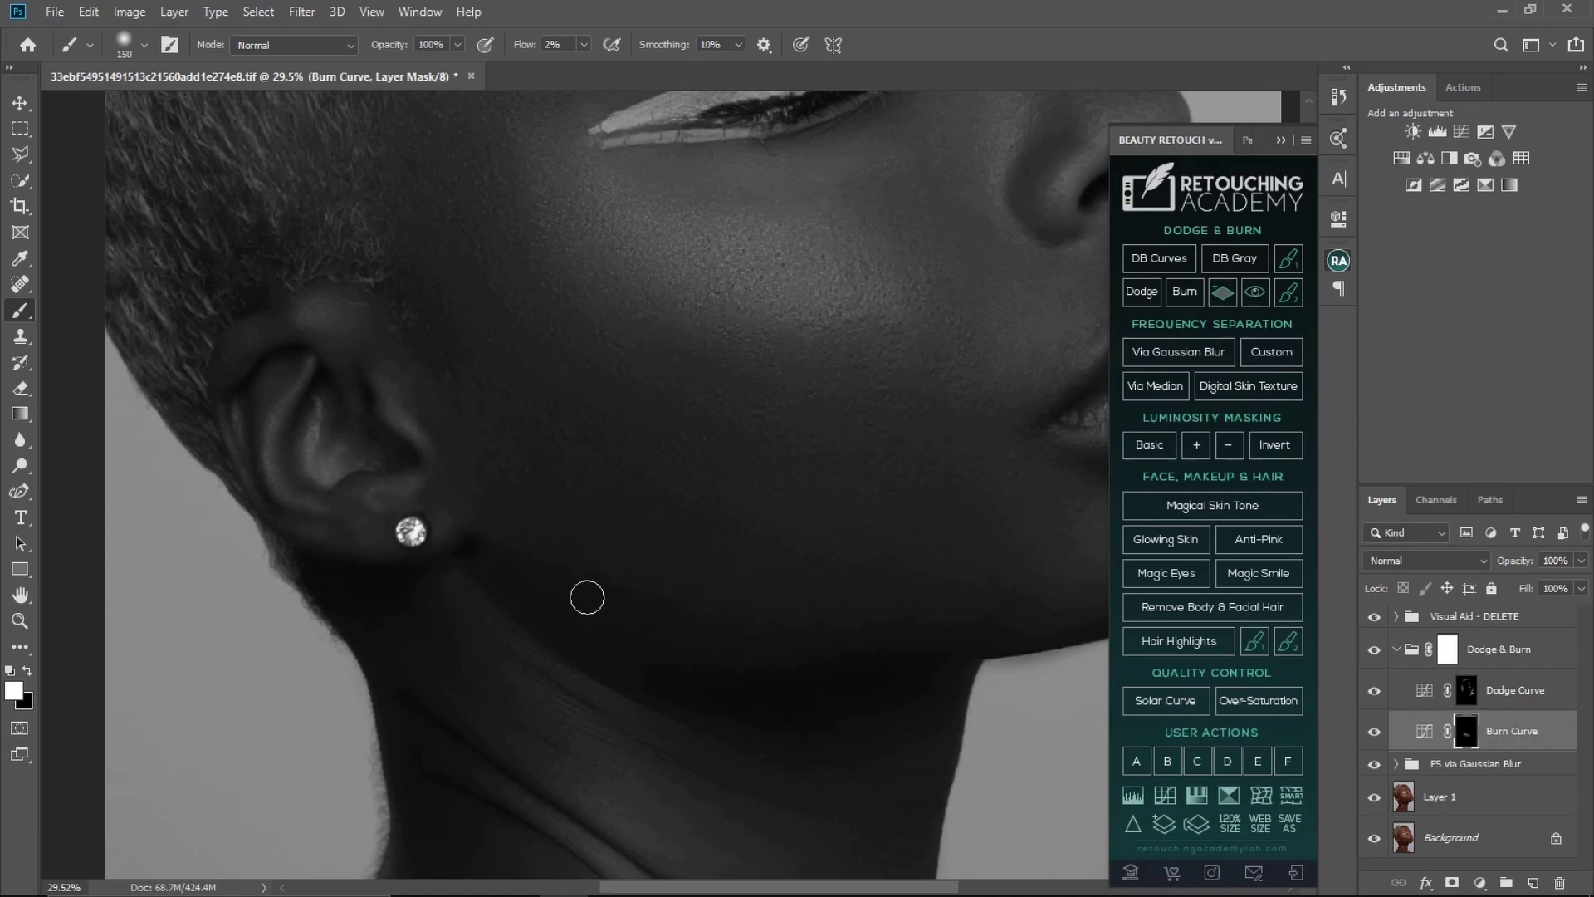
key("bracketright")
key("bracketleft")
key("bracketleft")
key("bracketleft")
Dodge the dark areas along the jaw toward the chin on the Dodge Curve mask with a soft brush of about 300 px
left_click(1467, 691)
key("bracketright")
key("bracketright")
key("bracketright")
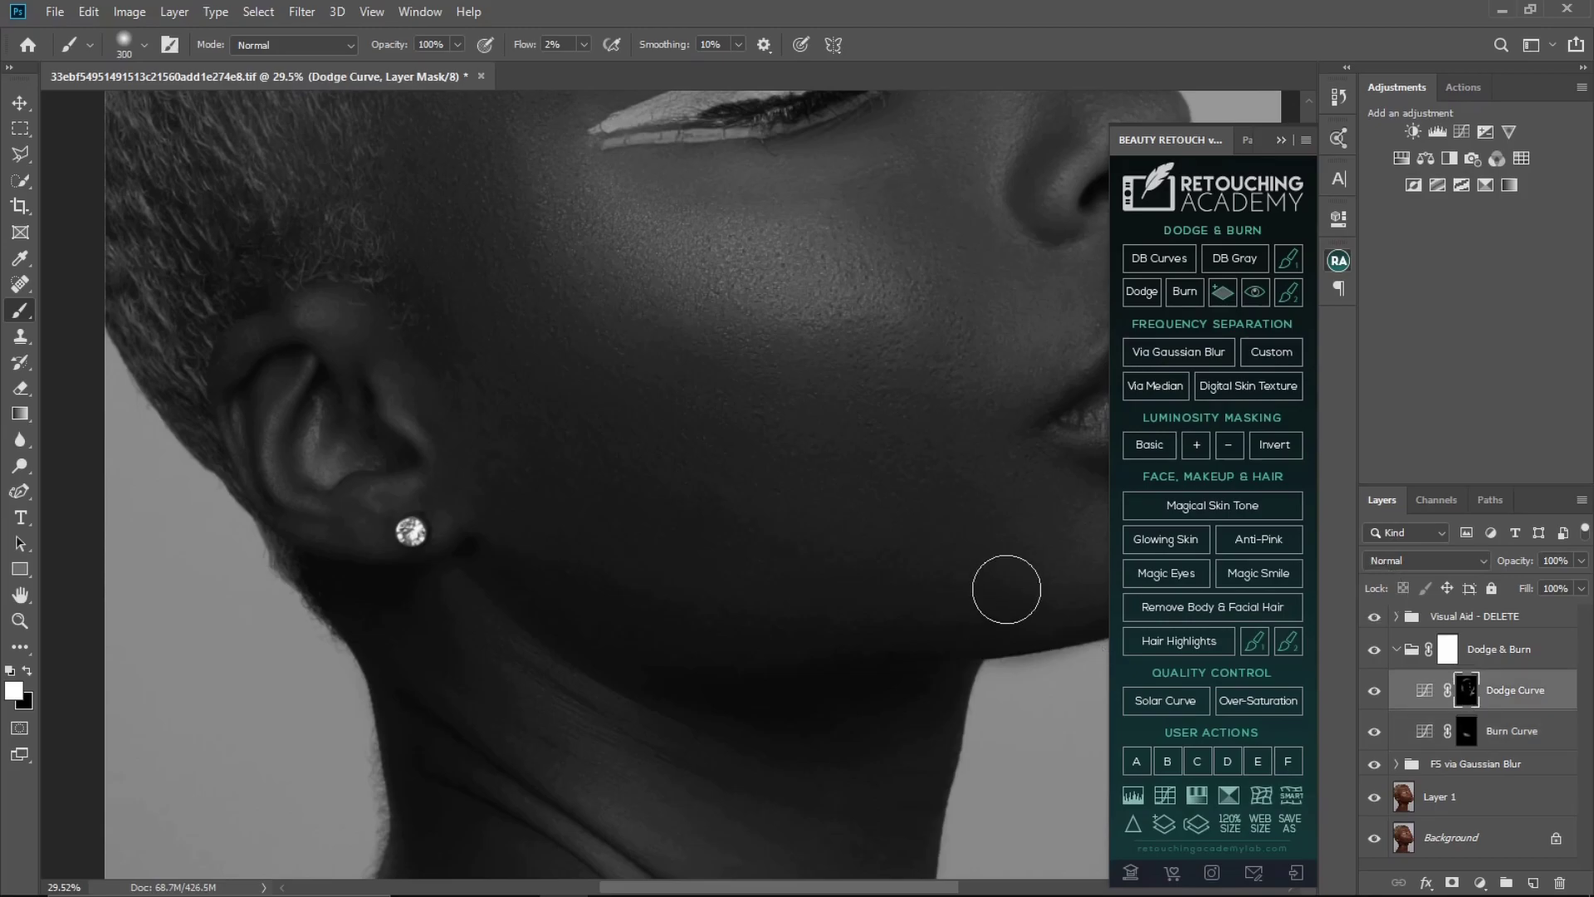
mouse_move(951, 576)
left_mouse_down()
mouse_move(498, 572)
mouse_move(466, 556)
left_mouse_up()
key("bracketleft")
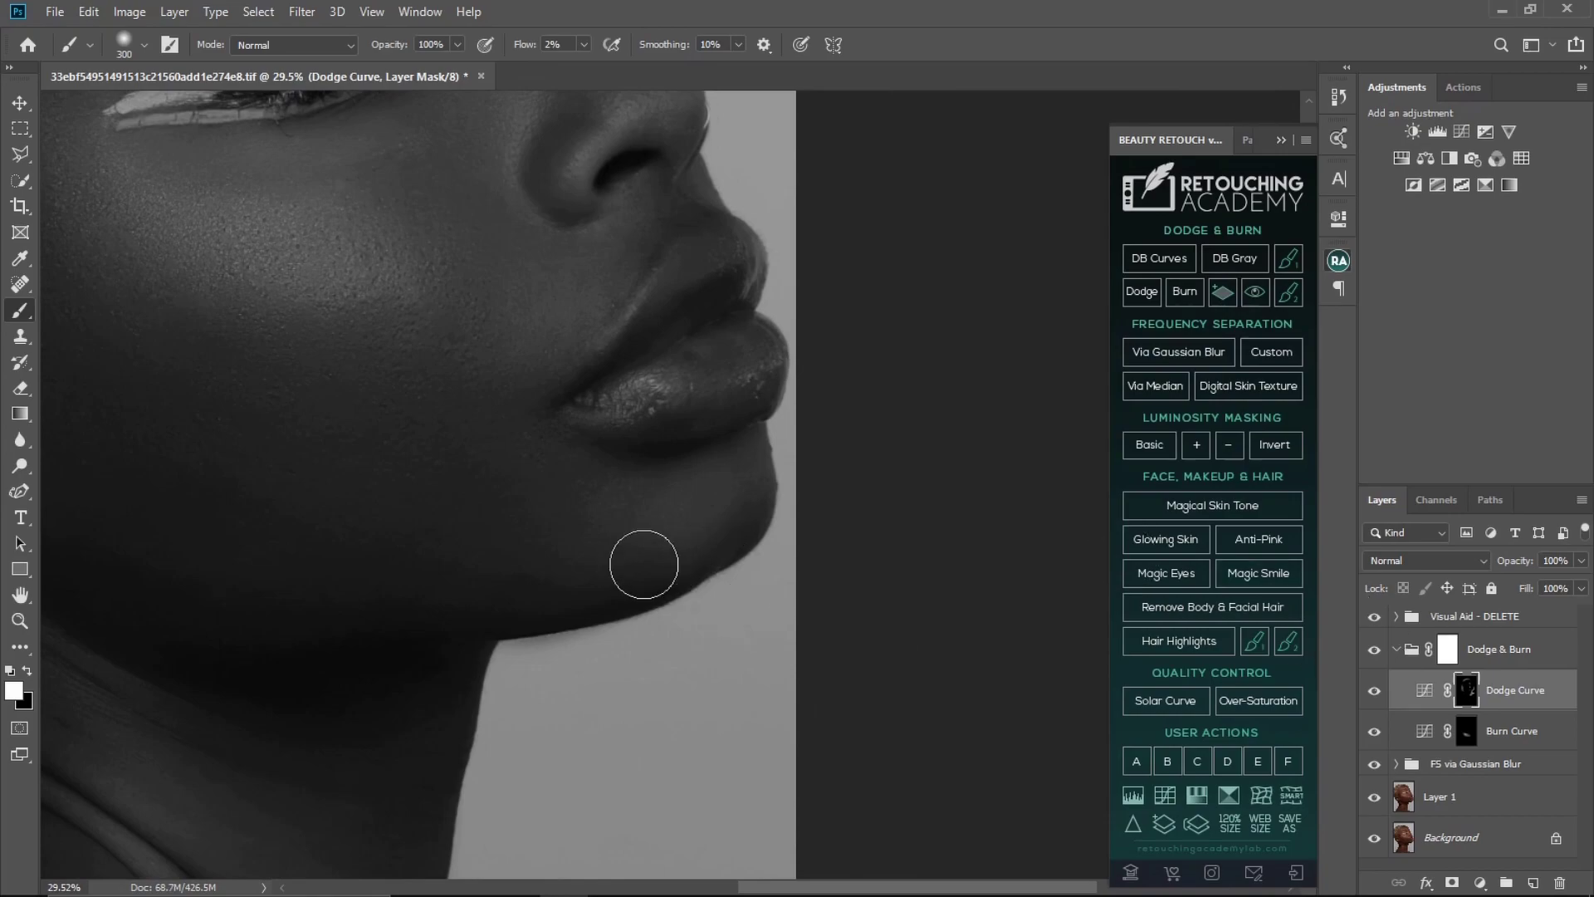
Burn the bright areas of the chin below the lower lip on the Burn Curve mask, varying the soft brush around 250 px
key("alt+bracketleft")
key("bracketleft")
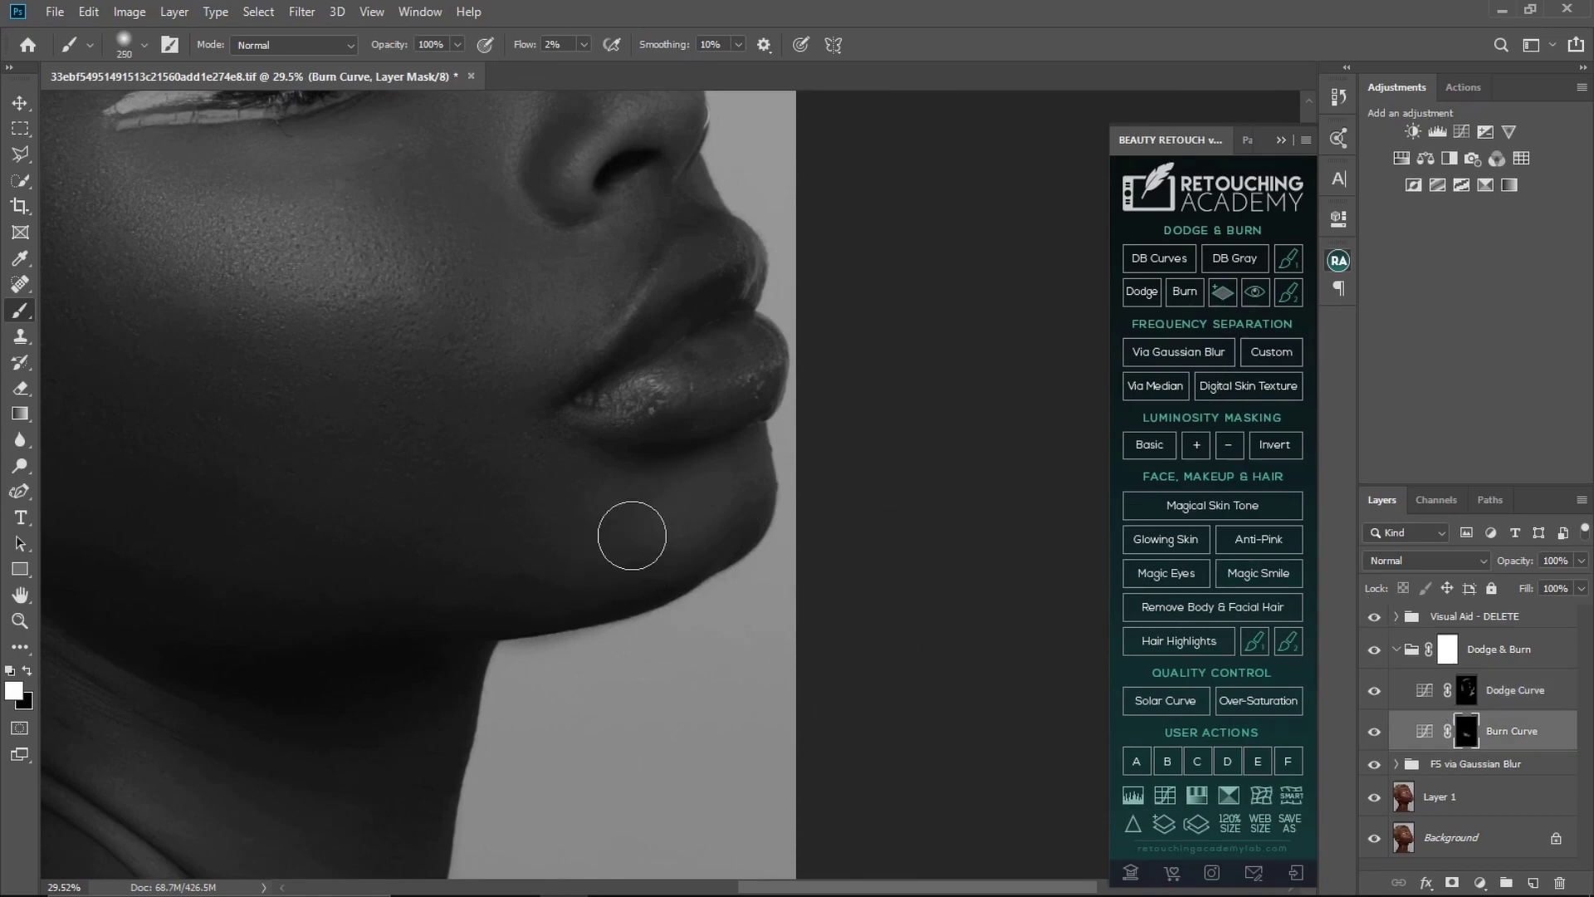
key("bracketleft")
key("bracketleft")
key("bracketright")
key("bracketright")
Dodge the chin with a 300 px brush and the area around the nostril with a 90 px brush on the Dodge Curve mask
left_click(1467, 690)
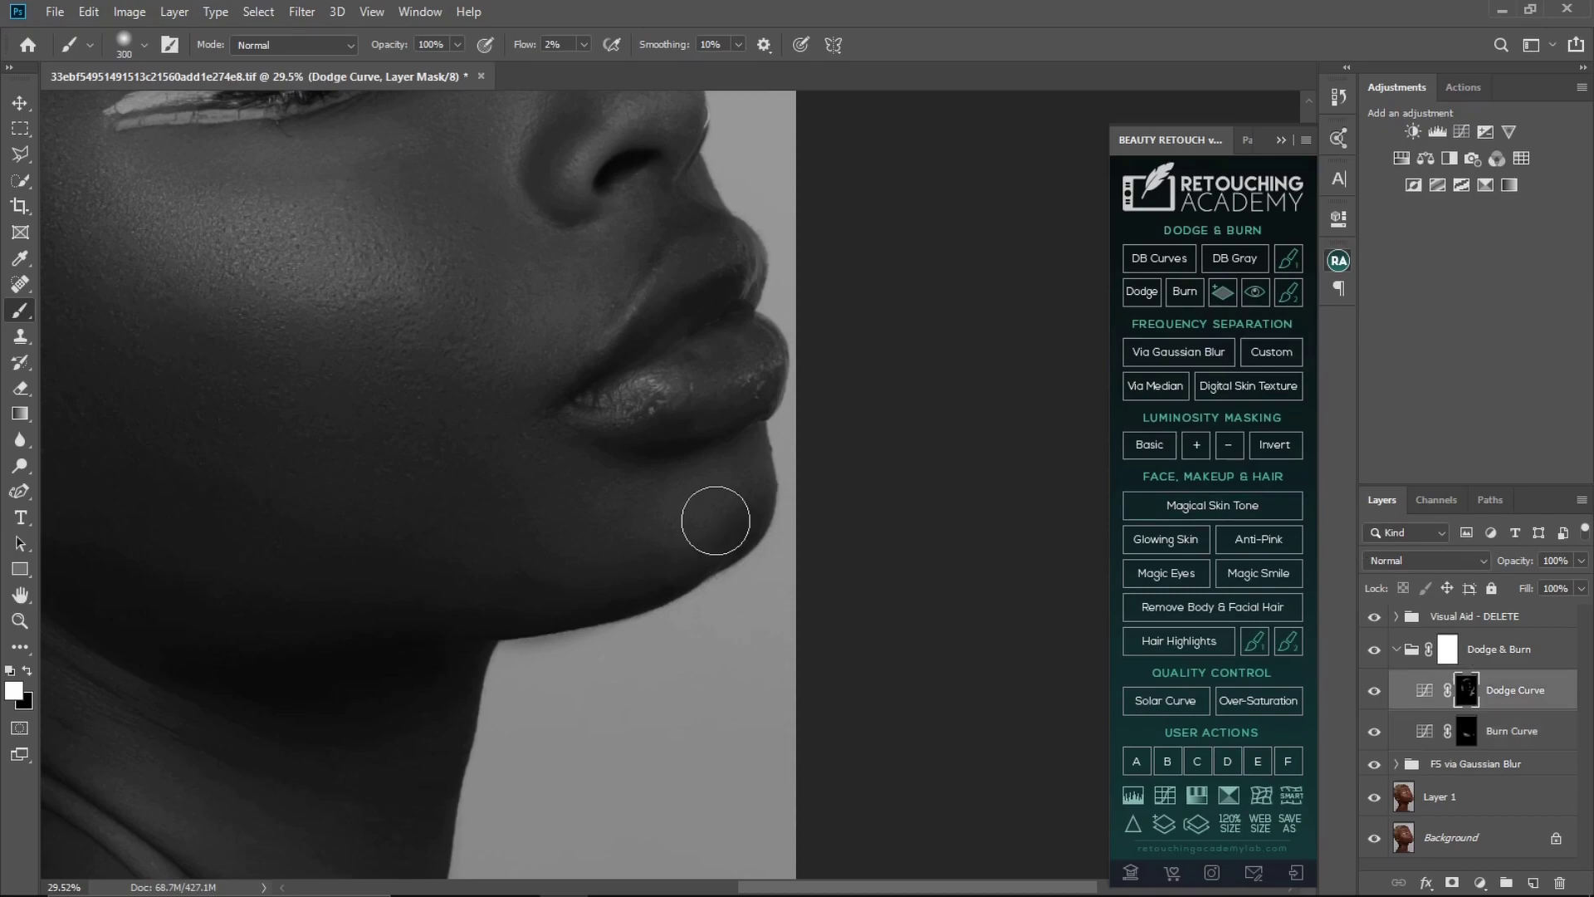
key("bracketleft")
key("bracketright")
mouse_move(537, 300)
left_mouse_down()
mouse_move(580, 509)
mouse_move(688, 526)
left_mouse_up()
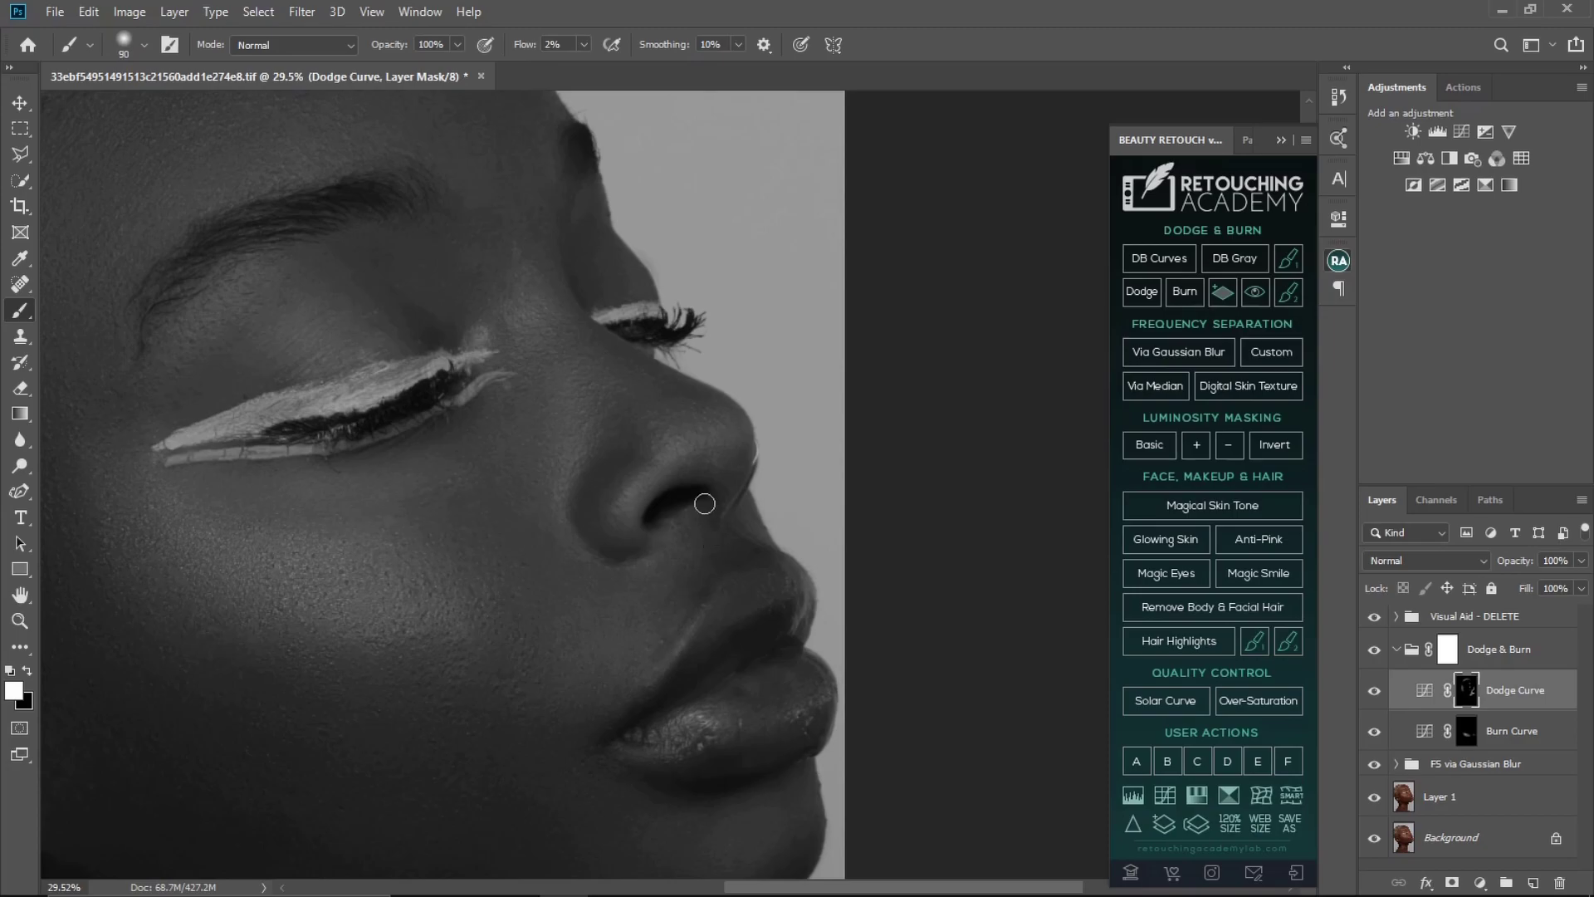
Hide the Visual Aid - DELETE group and compare the color portrait with and without the Dodge & Burn group
key("z")
mouse_move(708, 473)
left_mouse_down()
mouse_move(615, 515)
mouse_move(614, 545)
left_mouse_up()
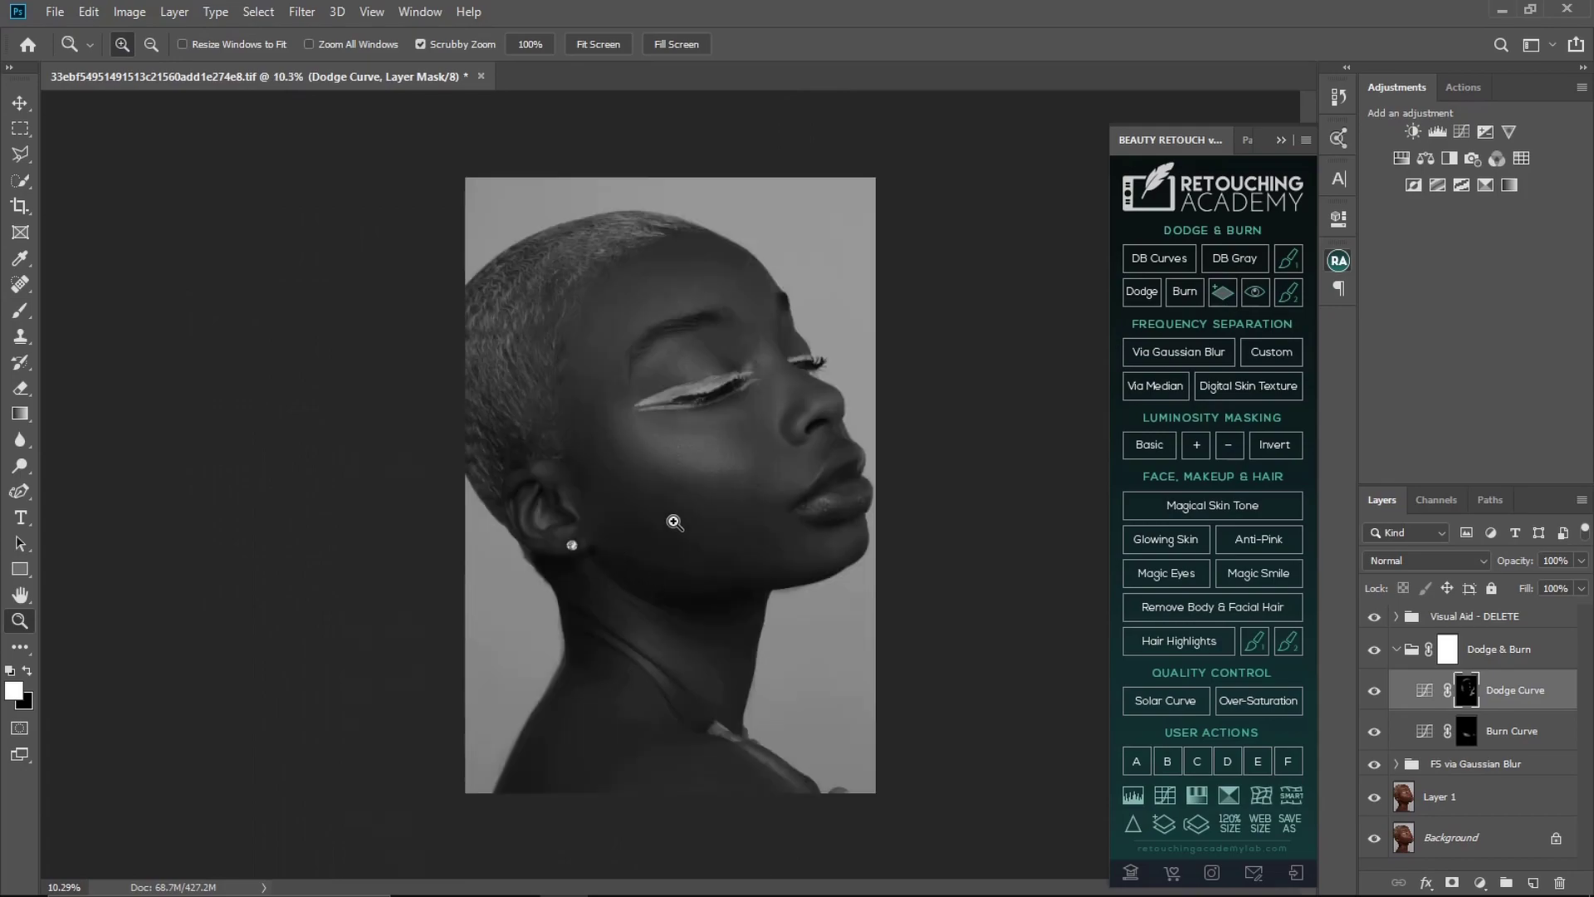
key("b")
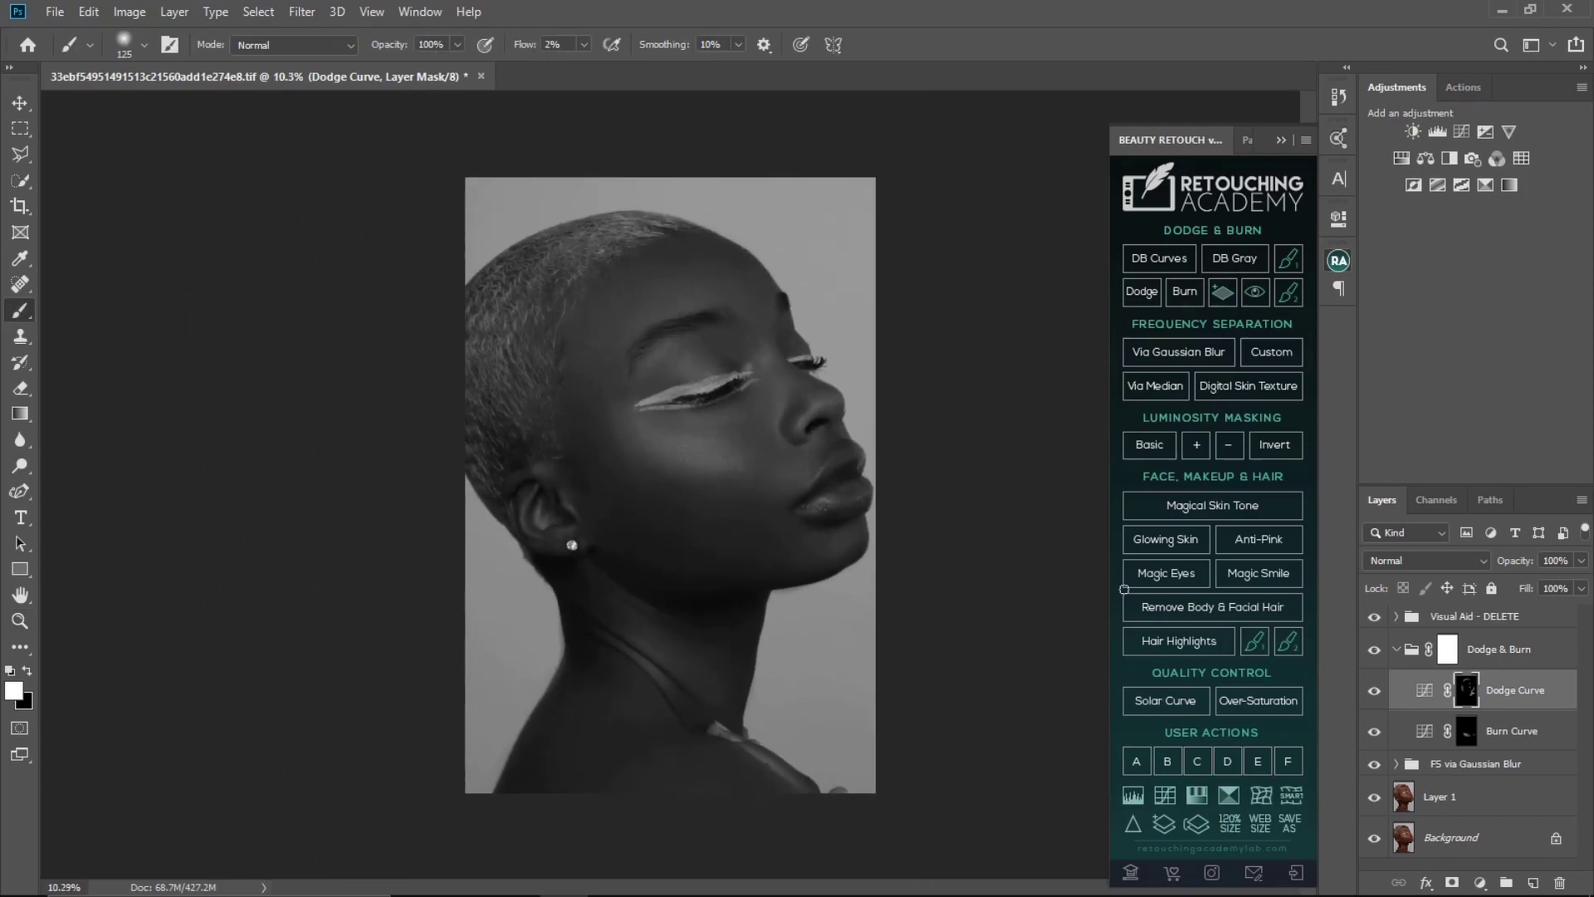
left_click(1374, 617)
key("z")
left_click_drag(711, 549, 739, 559)
key("b")
left_click(1375, 651)
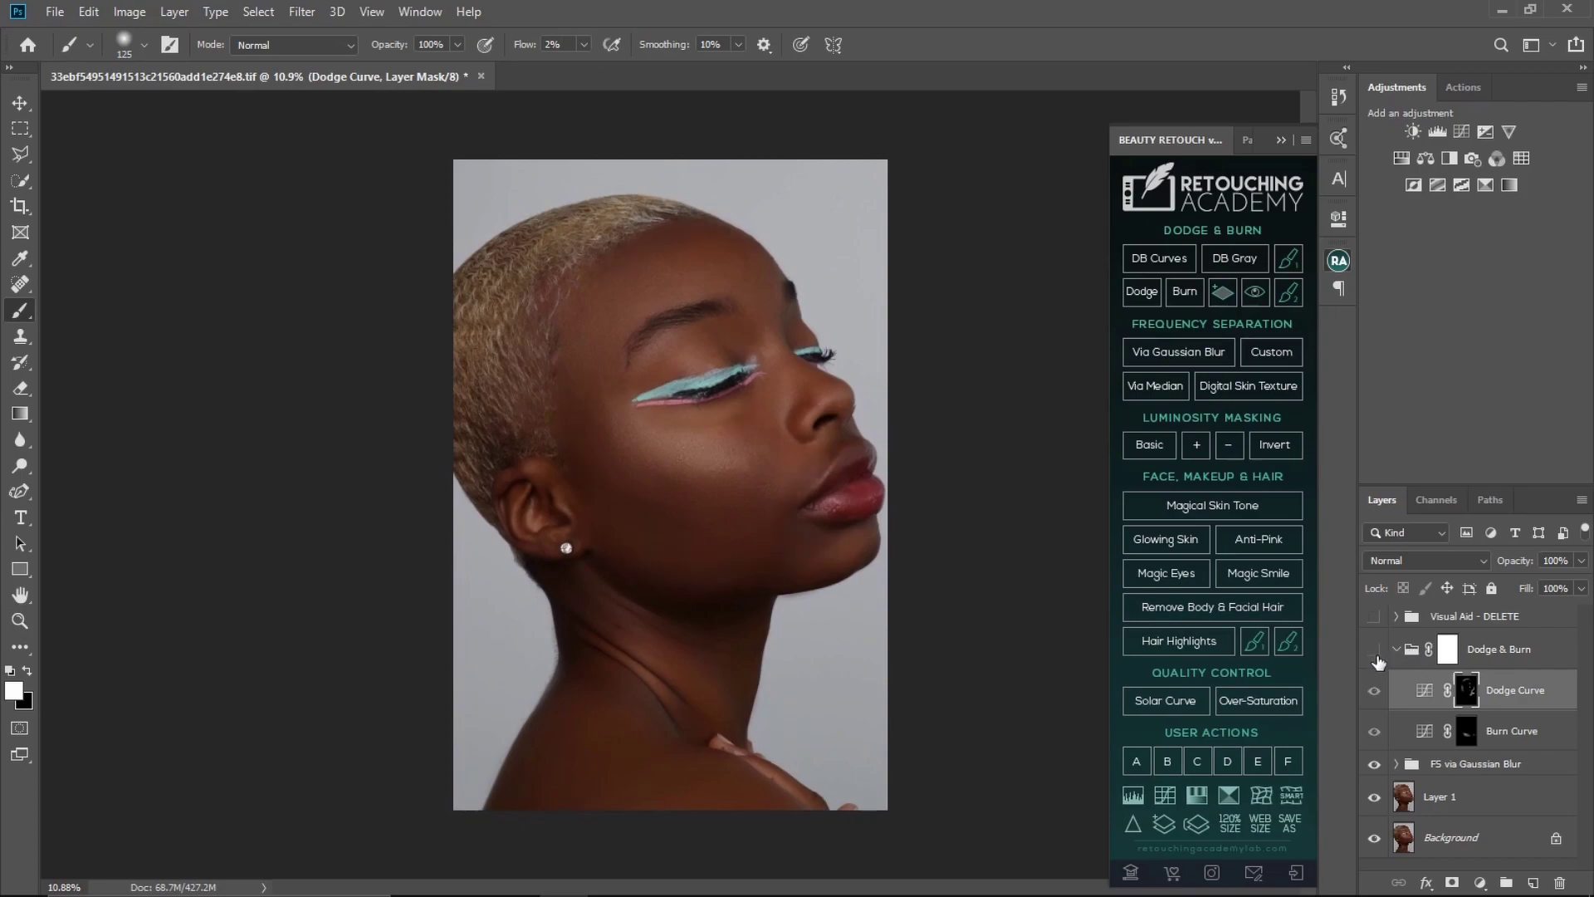
left_click(1375, 652)
left_click(1376, 652)
Dodge the cheek below the eye on the Dodge Curve mask in the color view, varying the soft brush around 300 px
key("ctrl+space")
left_click_drag(671, 494, 710, 505)
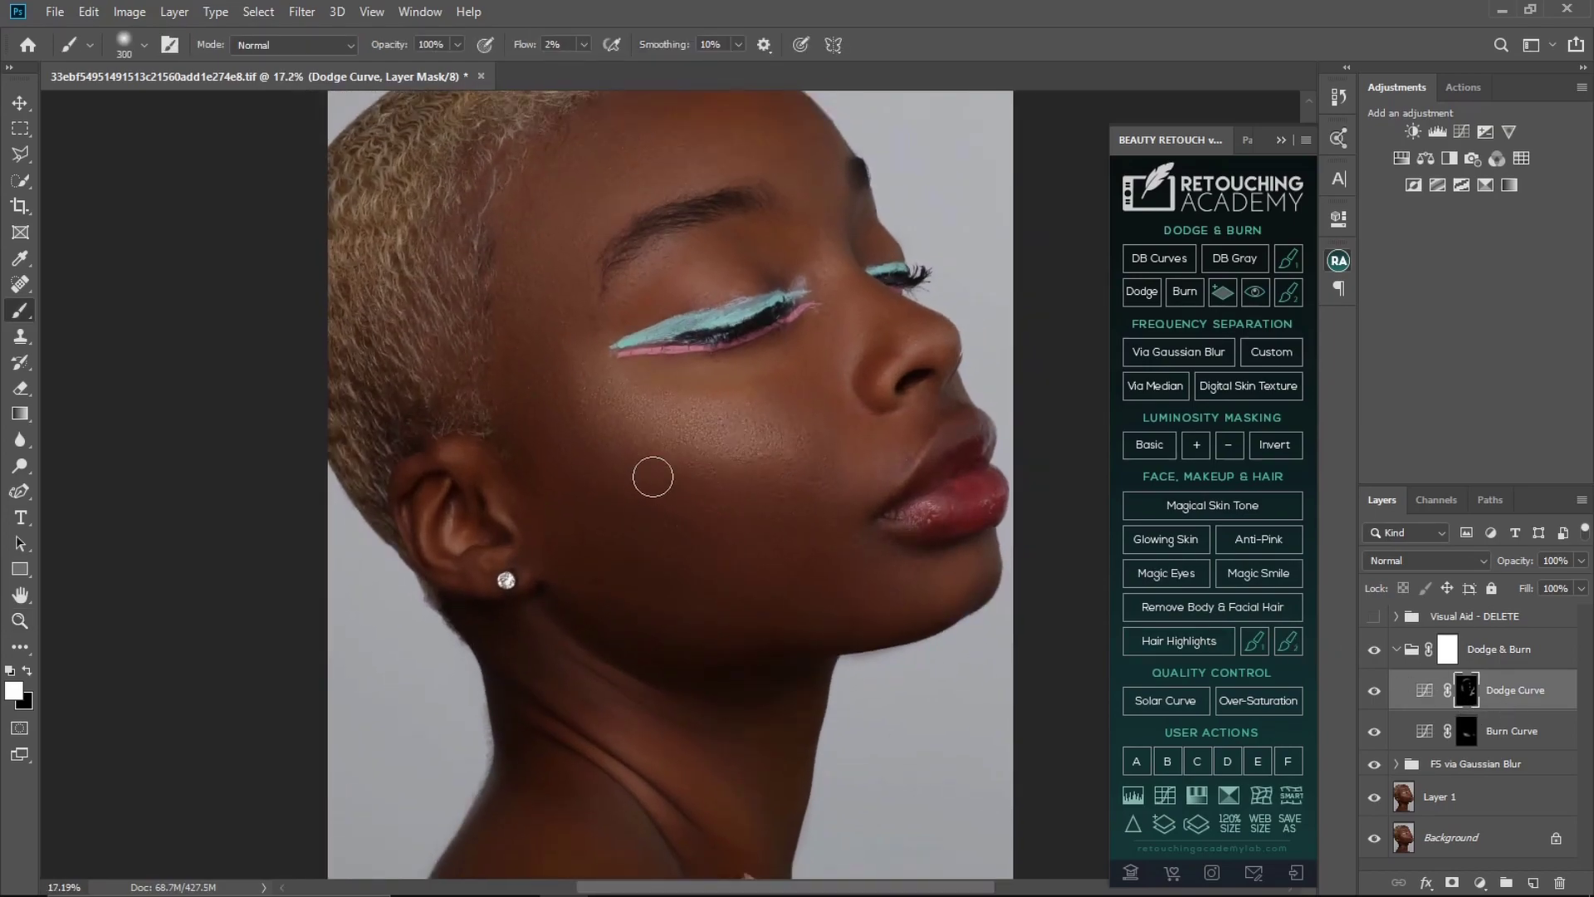
key("bracketleft")
key("bracketleft")
key("bracketleft")
key("bracketright")
key("bracketright")
Brighten the temple and cheek highlight broadly on the Dodge Curve mask with a large soft white brush of about 600 px
key("z")
left_click_drag(762, 570, 713, 579)
left_click_drag(623, 464, 712, 498)
key("b")
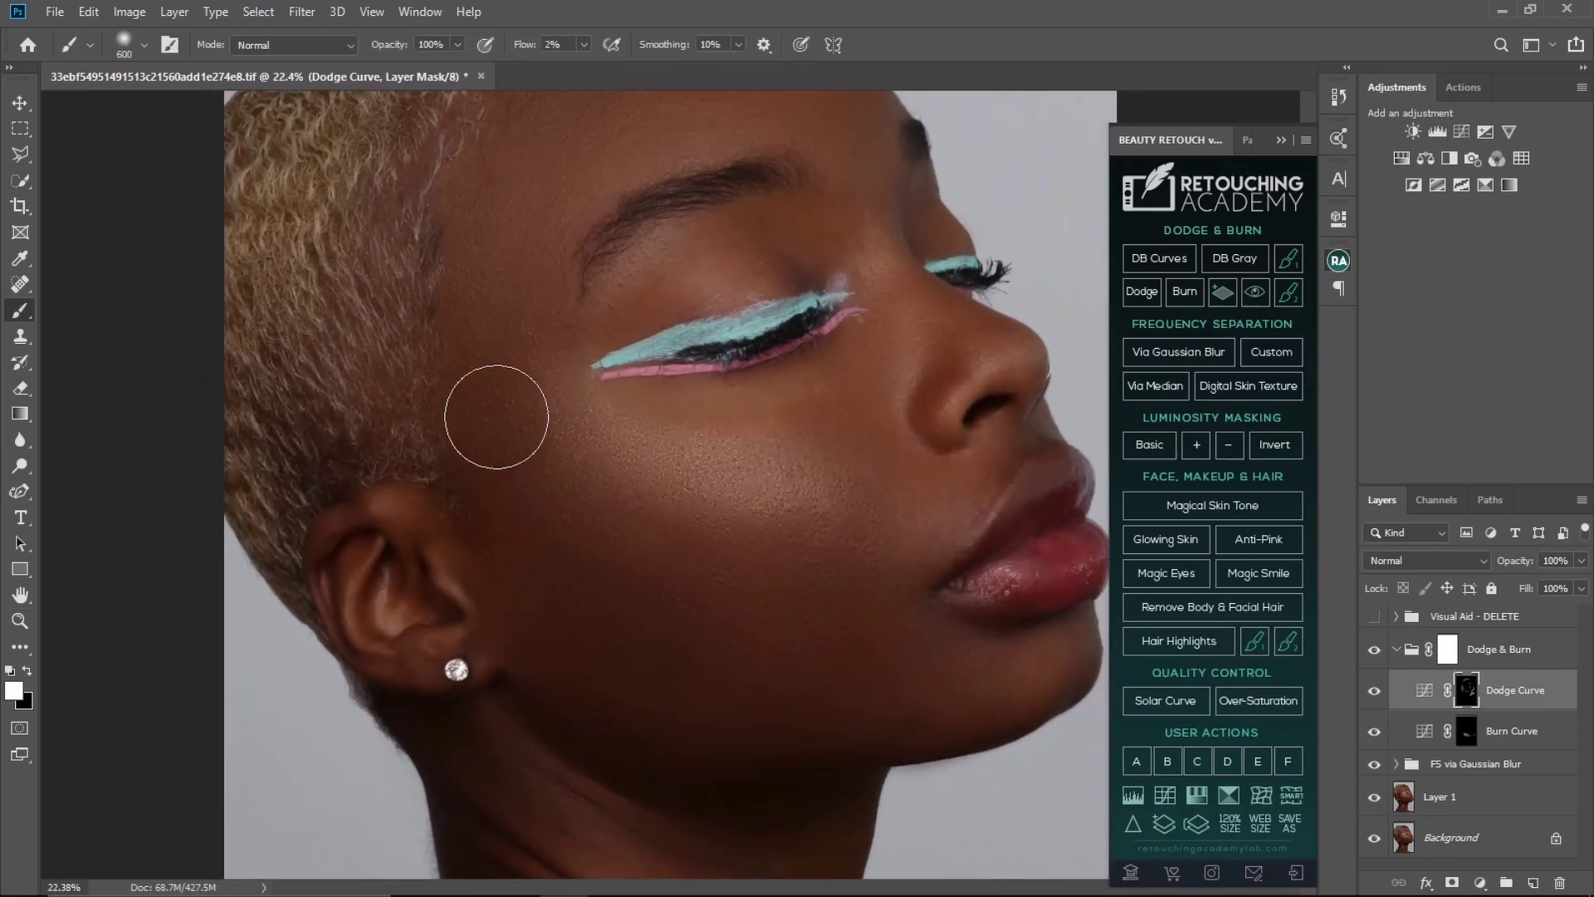
key("bracketright")
key("bracketright")
key("bracketleft")
key("bracketright")
key("bracketright")
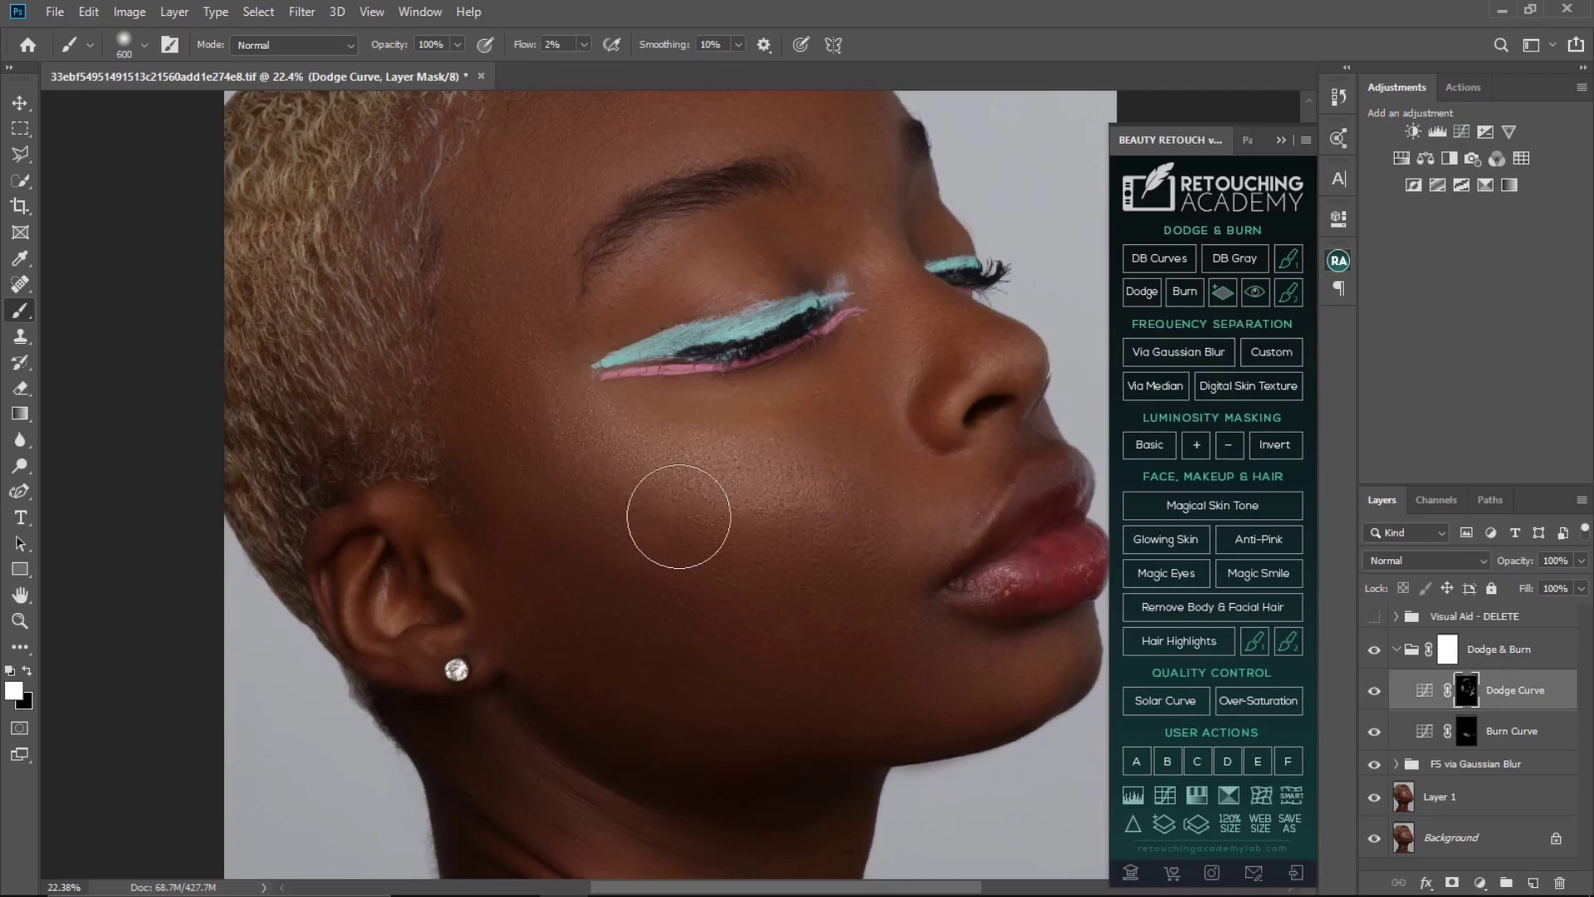
Review the whole face and brighten the forehead on the Dodge Curve mask with a large soft brush, starting at 600 px
key("z")
left_click_drag(822, 662, 772, 651)
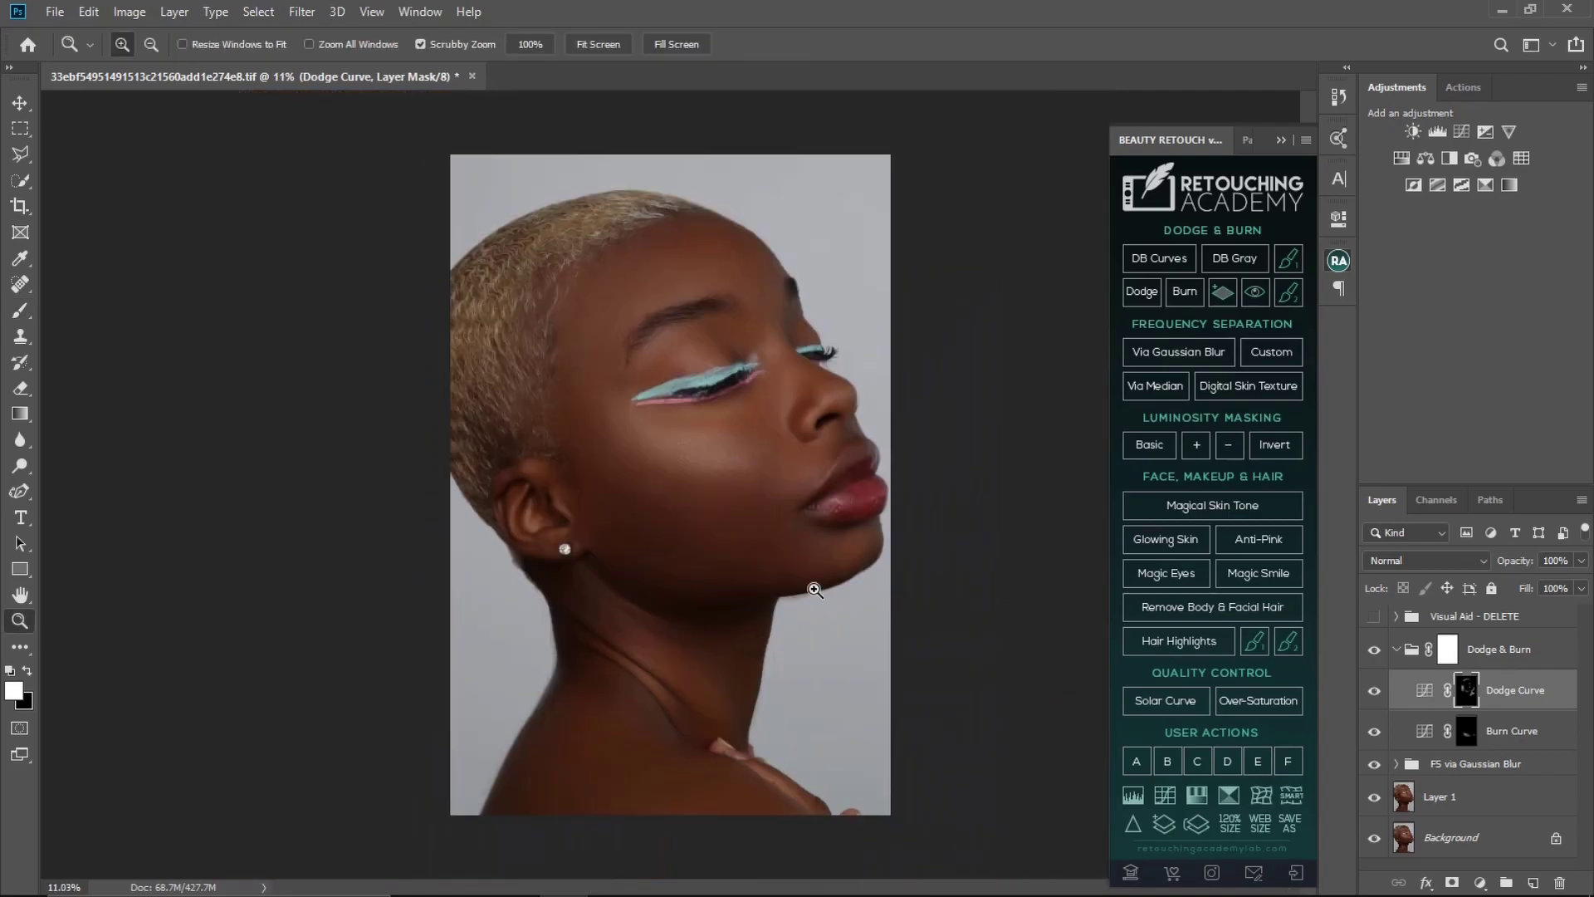
left_click_drag(764, 299, 801, 265)
left_click_drag(795, 330, 752, 341)
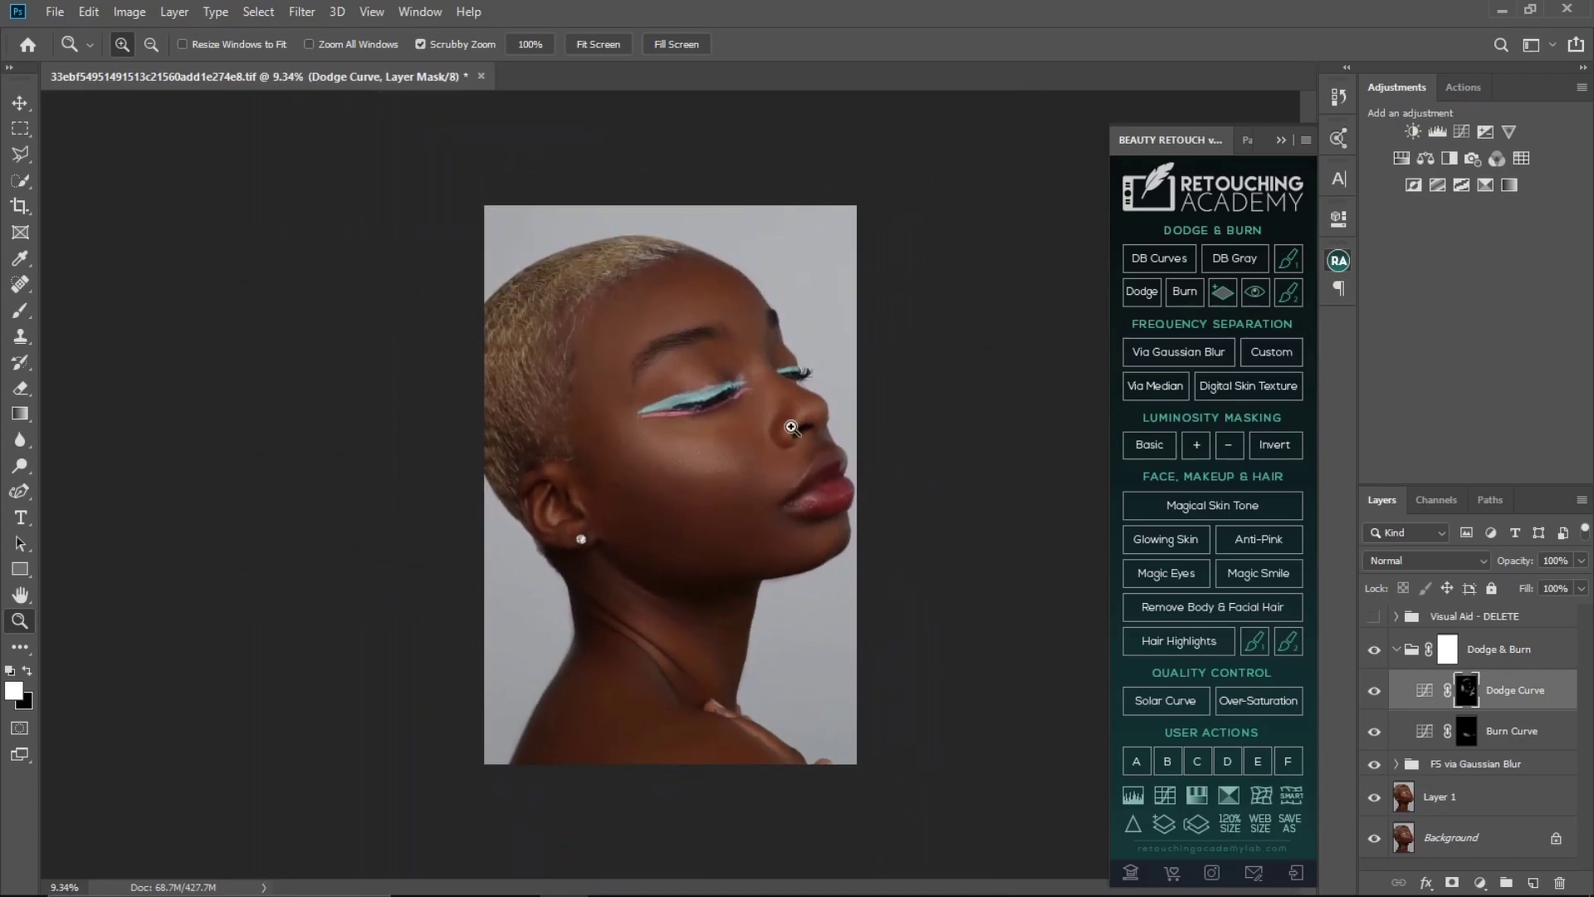
left_click_drag(764, 395, 777, 390)
key("b")
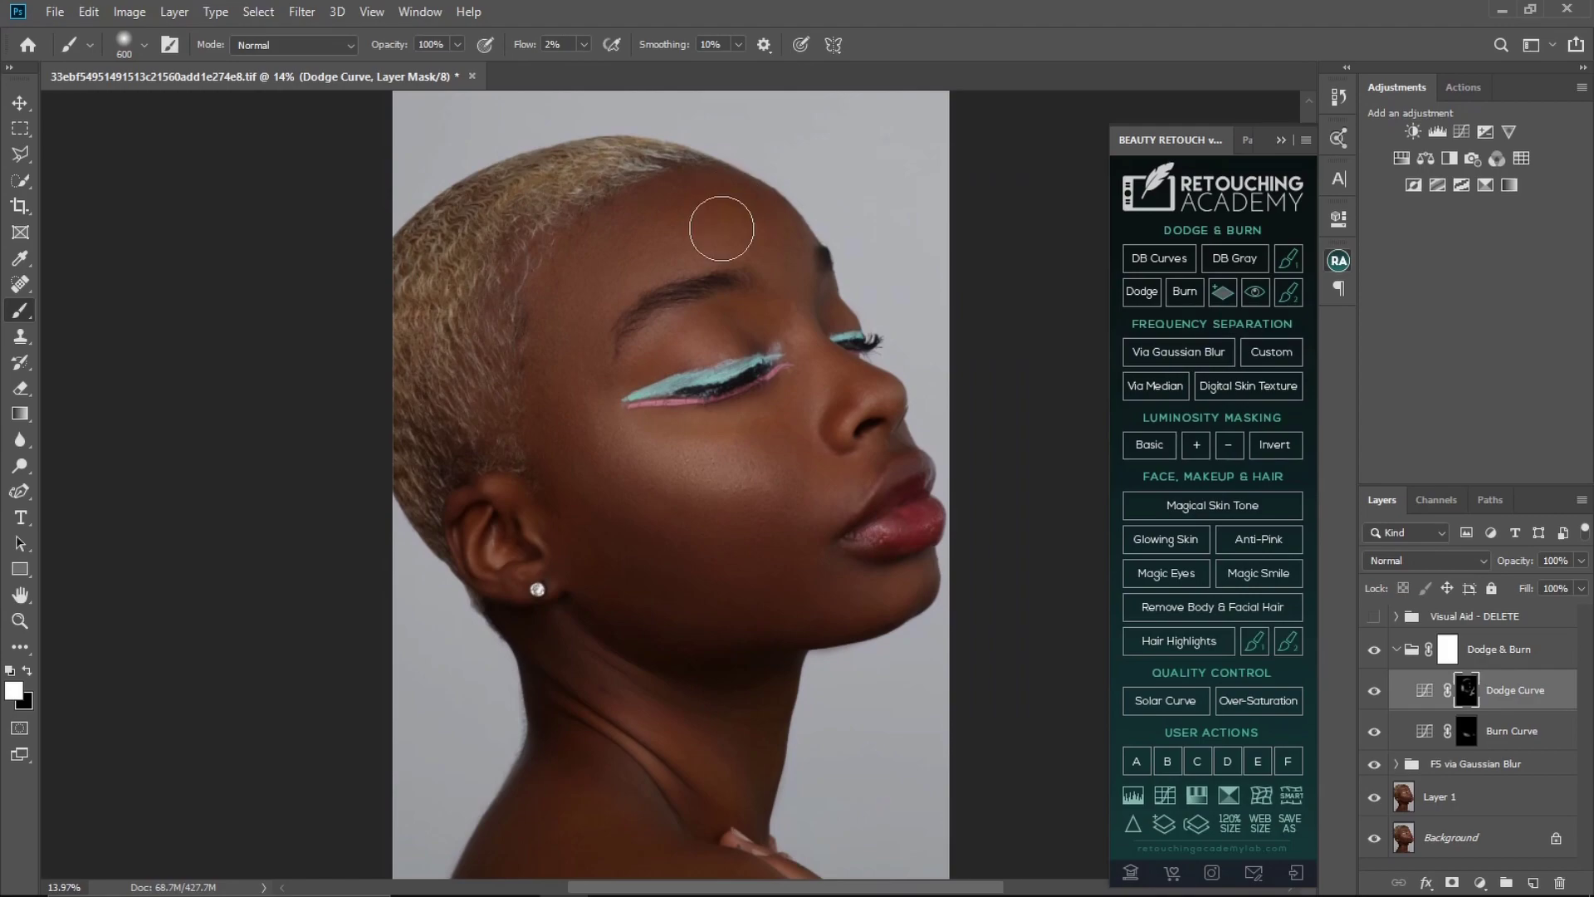
key("bracketright")
key("bracketleft")
key("bracketright")
Deepen the broader shadows of the face on the Burn Curve mask with a soft white brush of varying size
key("bracketright")
key("bracketright")
left_click(1467, 731)
key("bracketleft")
key("bracketleft")
key("bracketleft")
key("bracketright")
key("bracketright")
key("bracketleft")
key("bracketright")
Burn the bright areas of the neck and its folds on the Burn Curve mask, varying the soft brush between 400 and 70 px
key("ctrl+space")
left_click_drag(774, 547, 724, 551)
key("ctrl+space")
left_click_drag(654, 654, 722, 687)
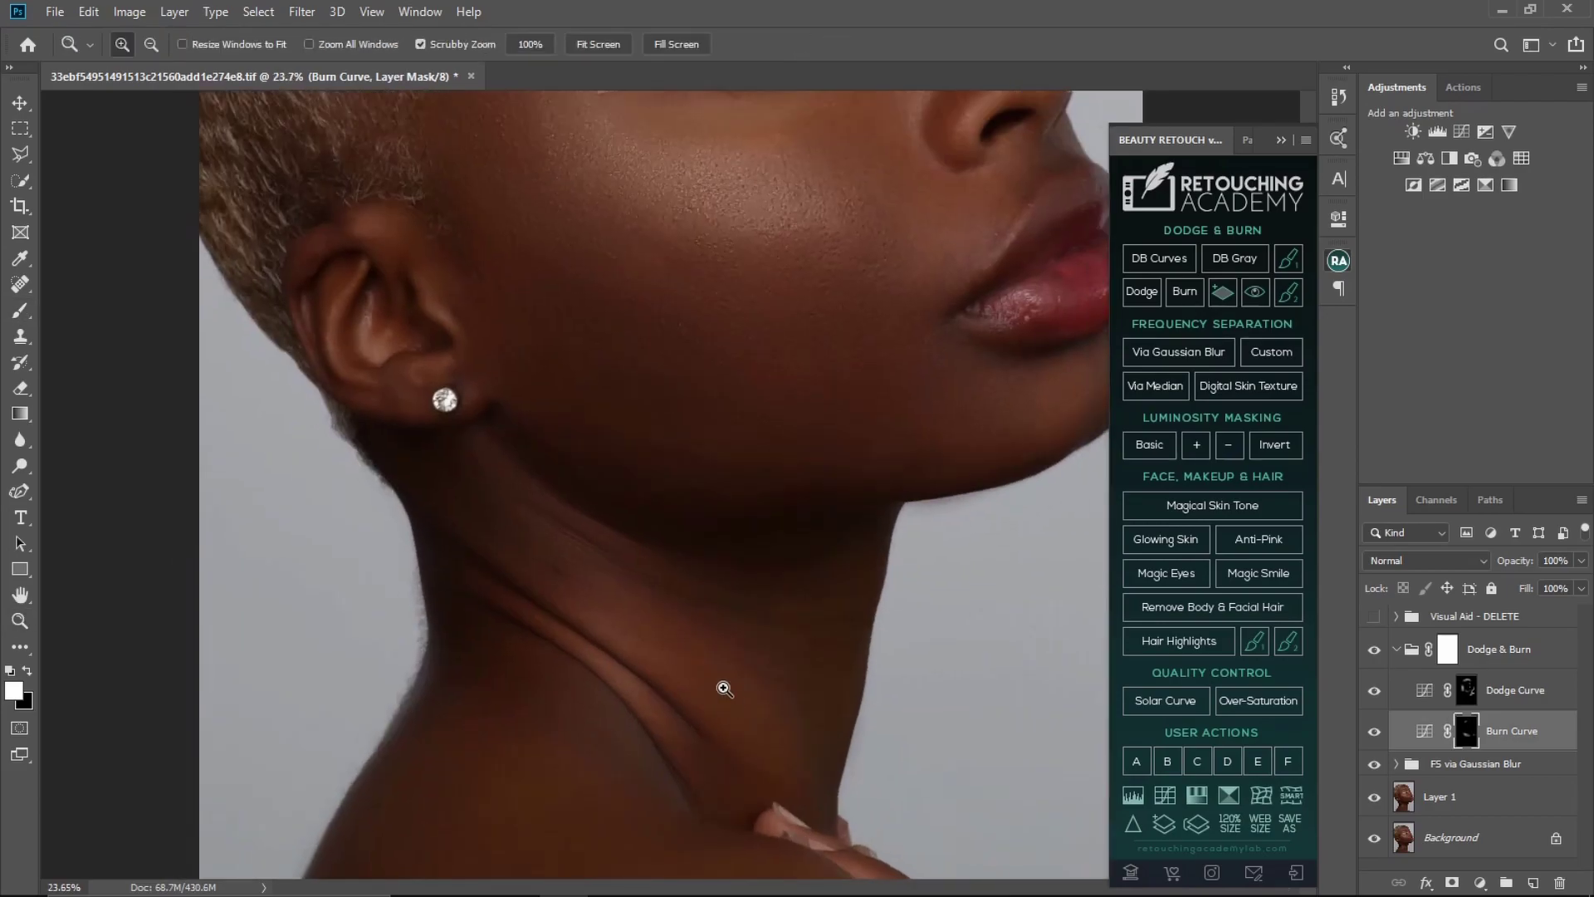
key("b")
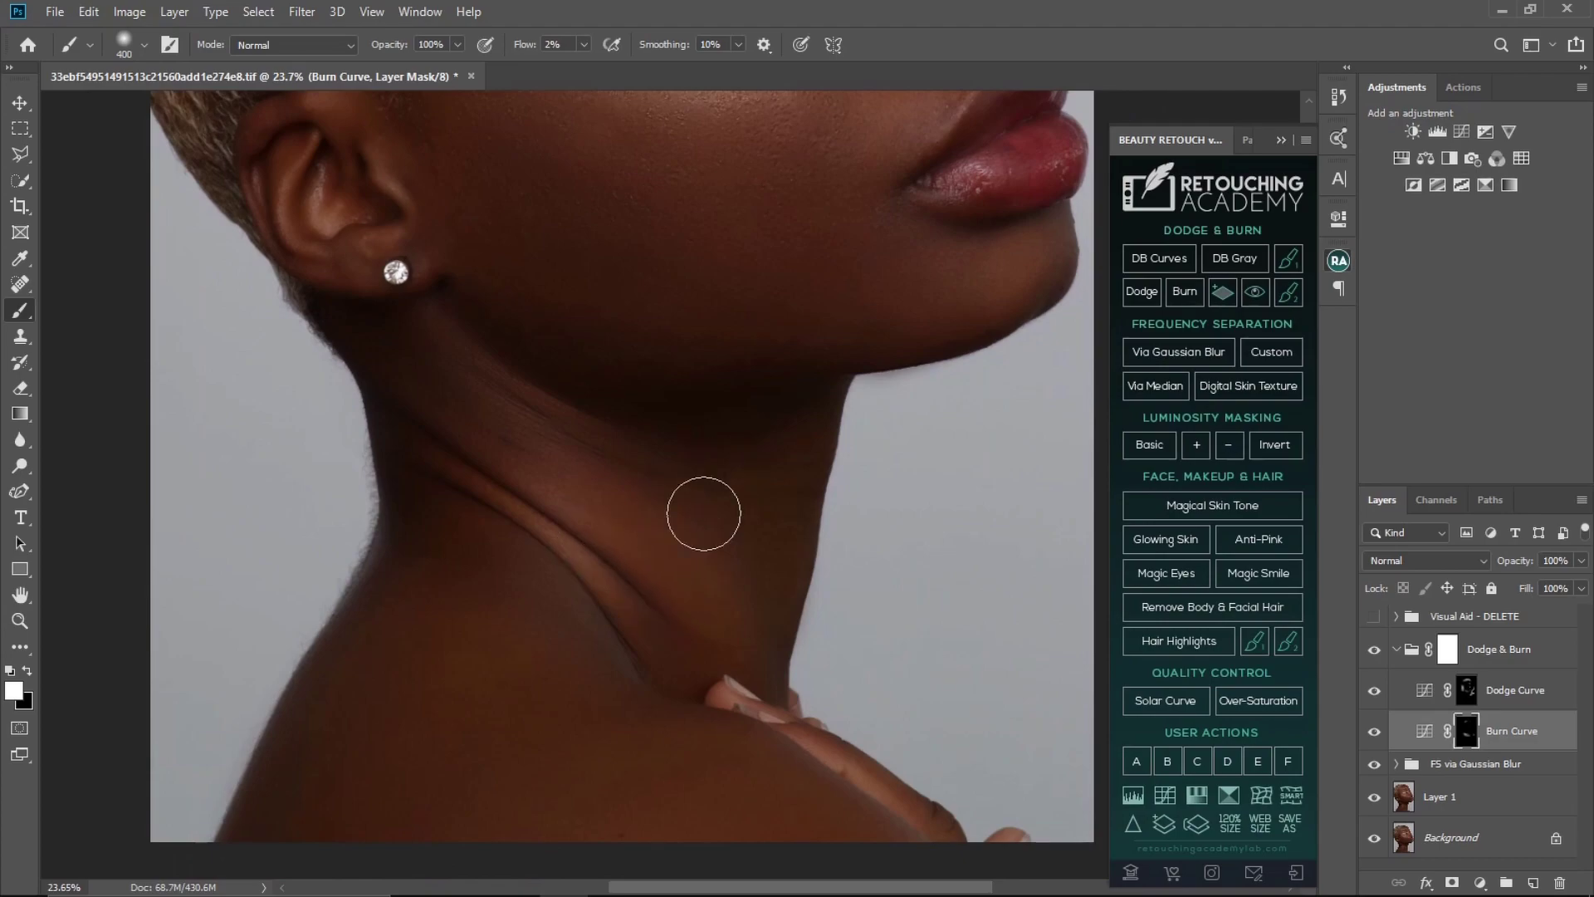
key("bracketleft")
key("bracketleft")
key("bracketright")
key("bracketright")
key("bracketleft")
key("bracketleft")
key("bracketleft")
key("bracketleft")
key("bracketleft")
key("bracketleft")
key("bracketright")
key("bracketright")
key("bracketright")
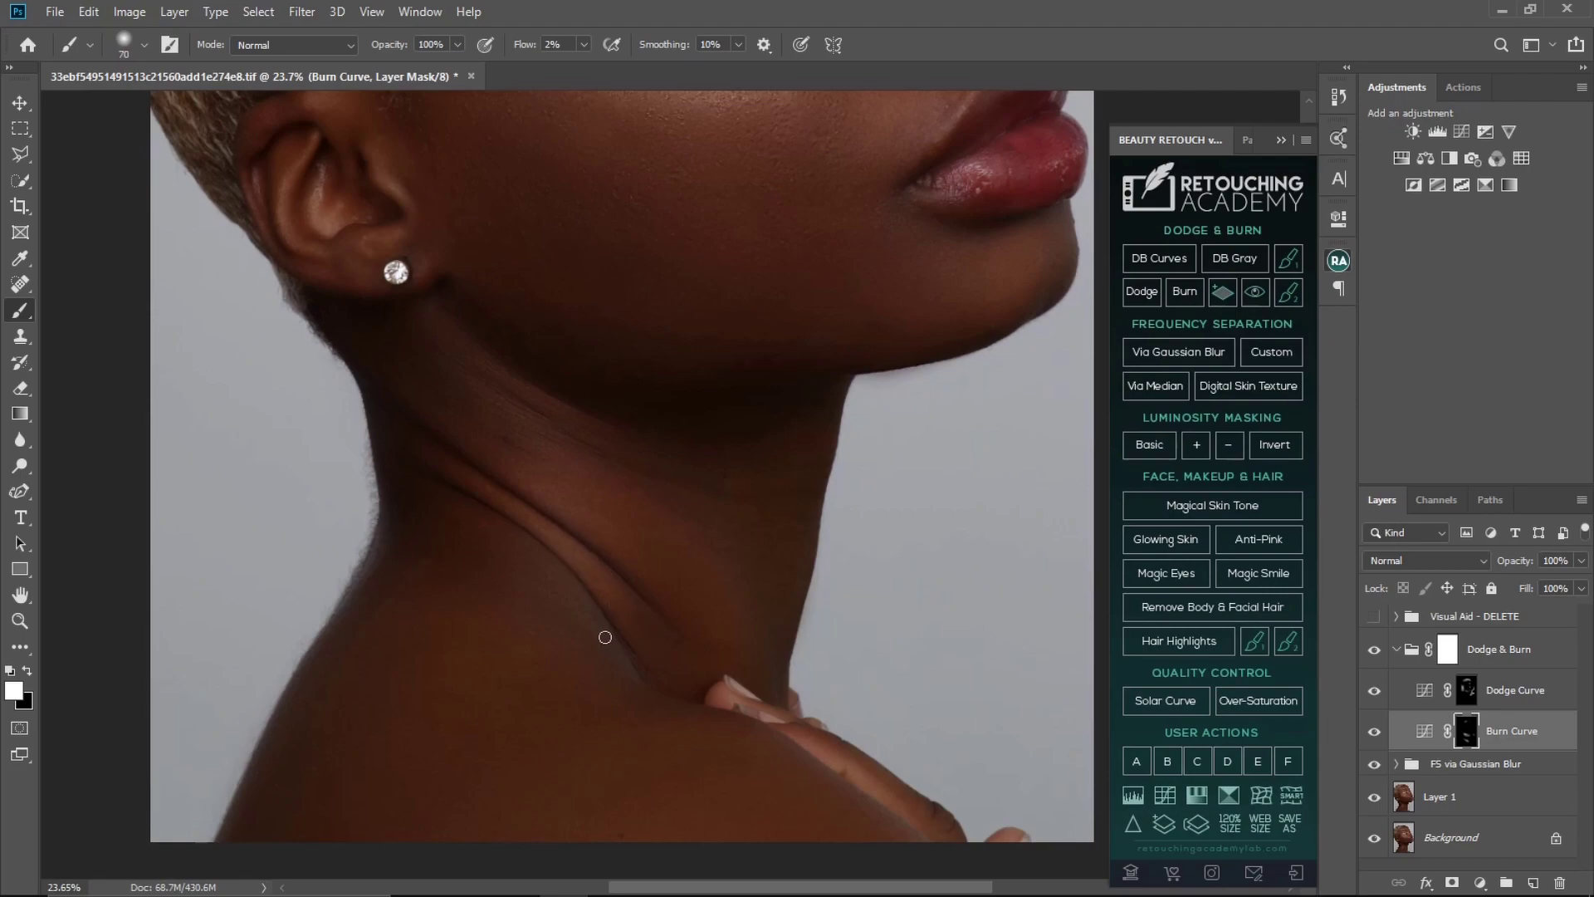
Dodge the dark crease between the neck and shoulder on the Dodge Curve mask, varying the soft brush around 125 px
left_click(1448, 702)
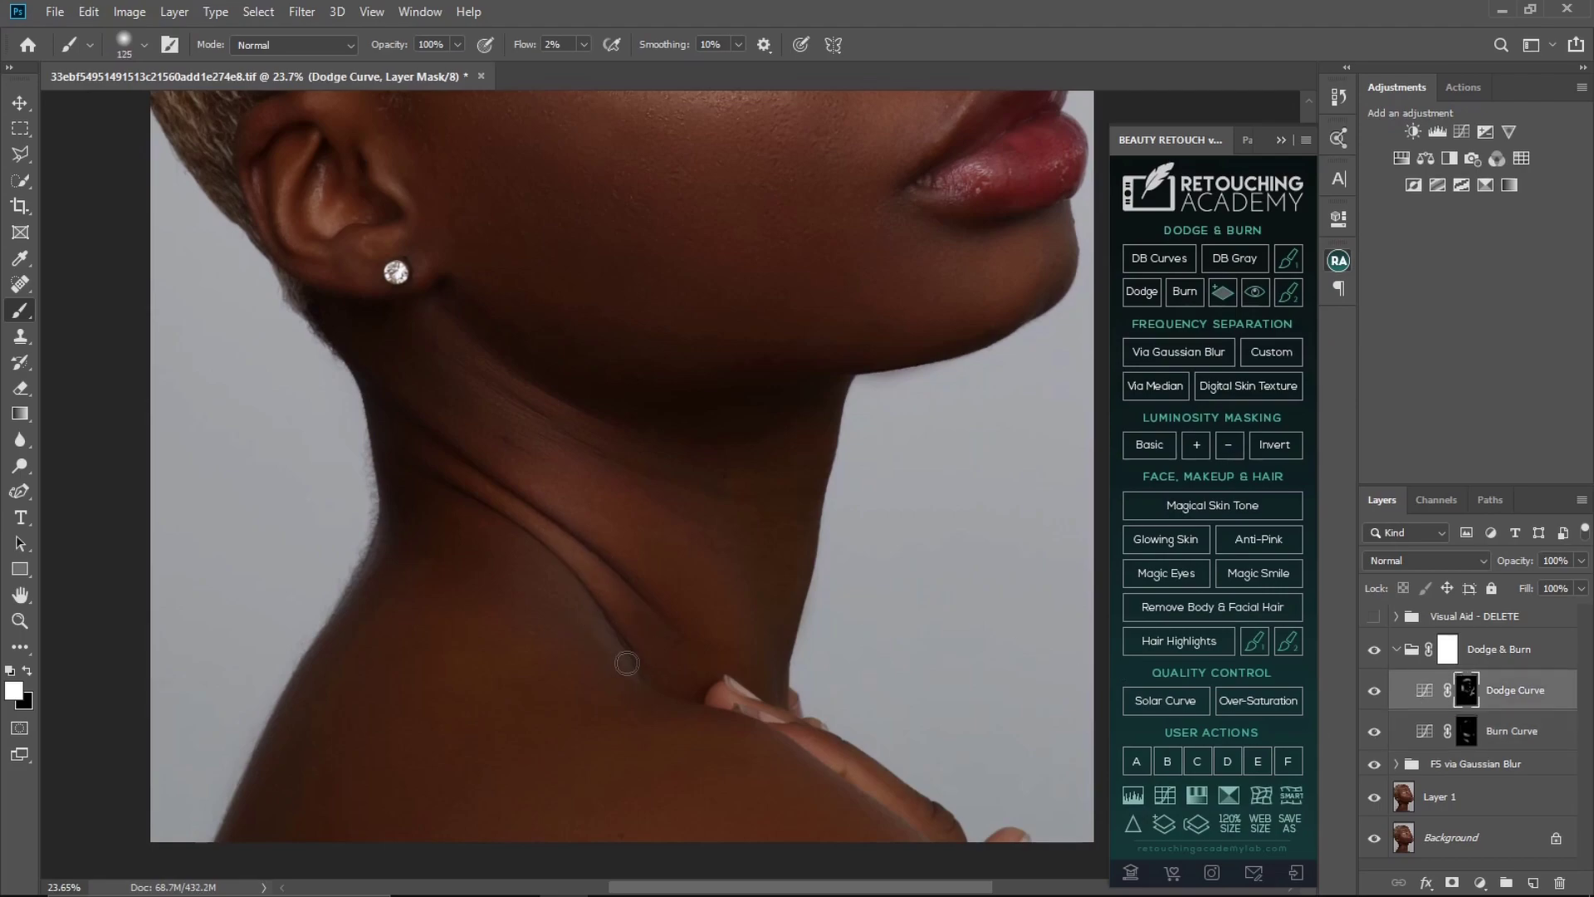
key("bracketright")
key("bracketright")
key("bracketleft")
Burn the uneven bright areas around the neck folds and shoulder on the Burn Curve mask, varying the soft brush from about 200 px
left_click(1474, 739)
key("bracketright")
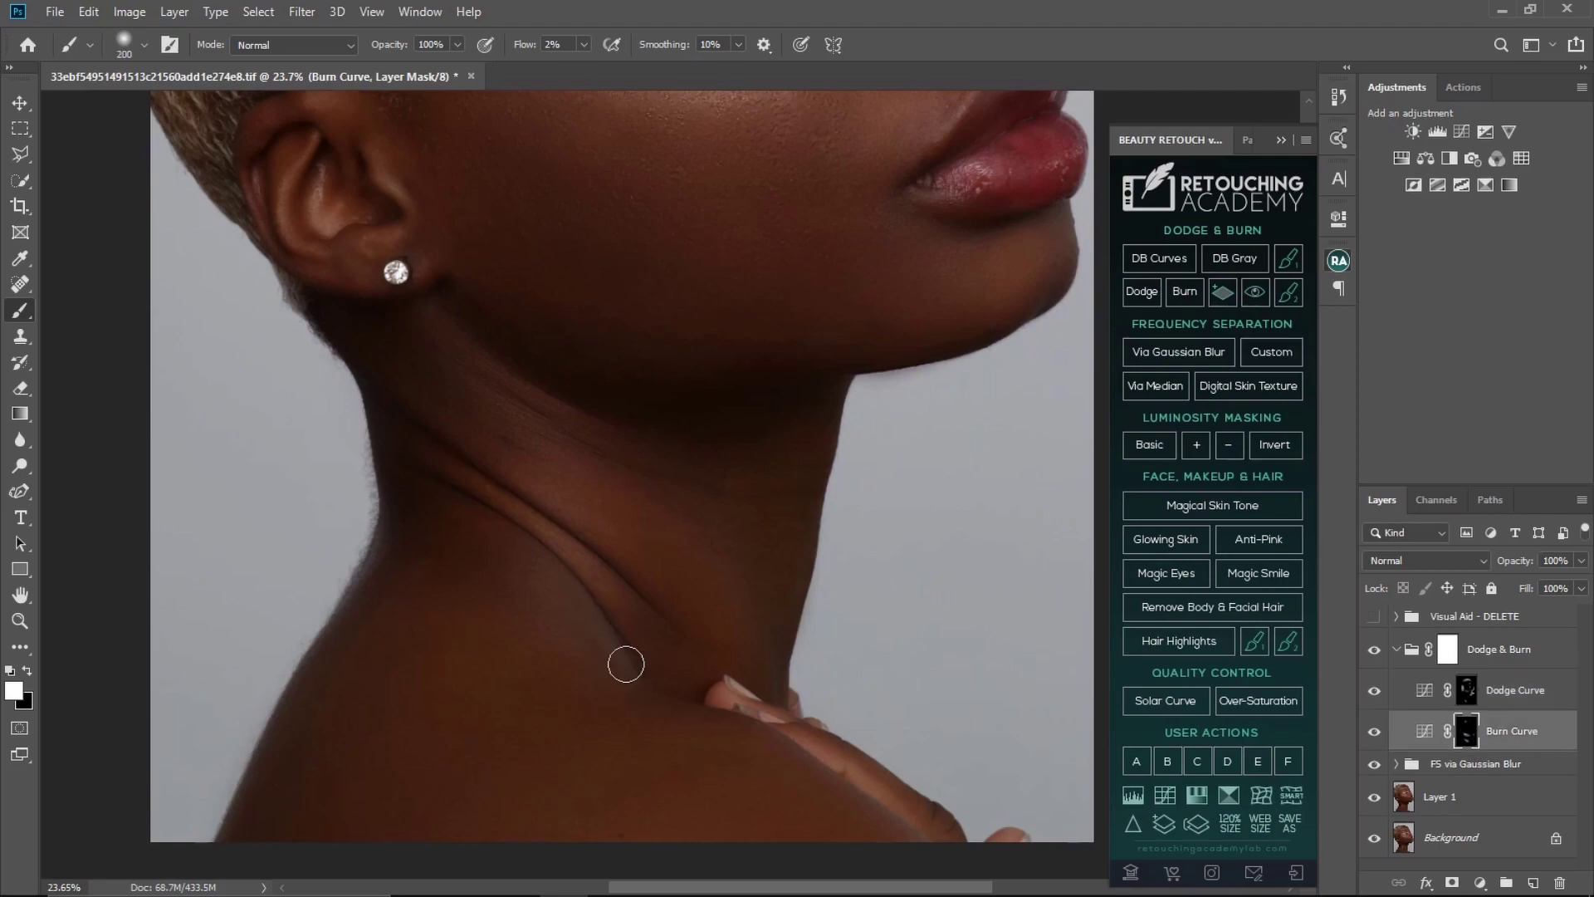
key("bracketright")
key("bracketright")
key("bracketright")
key("bracketright")
key("bracketright")
key("bracketleft")
key("bracketleft")
key("bracketleft")
key("bracketleft")
key("bracketleft")
key("bracketright")
key("bracketright")
key("bracketright")
key("bracketright")
key("bracketright")
key("bracketright")
key("bracketleft")
key("bracketleft")
key("bracketleft")
key("bracketleft")
key("bracketright")
key("bracketright")
Brighten the cheek in front of the ear on the Dodge Curve mask with a soft white brush, starting at 300 px
key("z")
left_click_drag(689, 585, 584, 599)
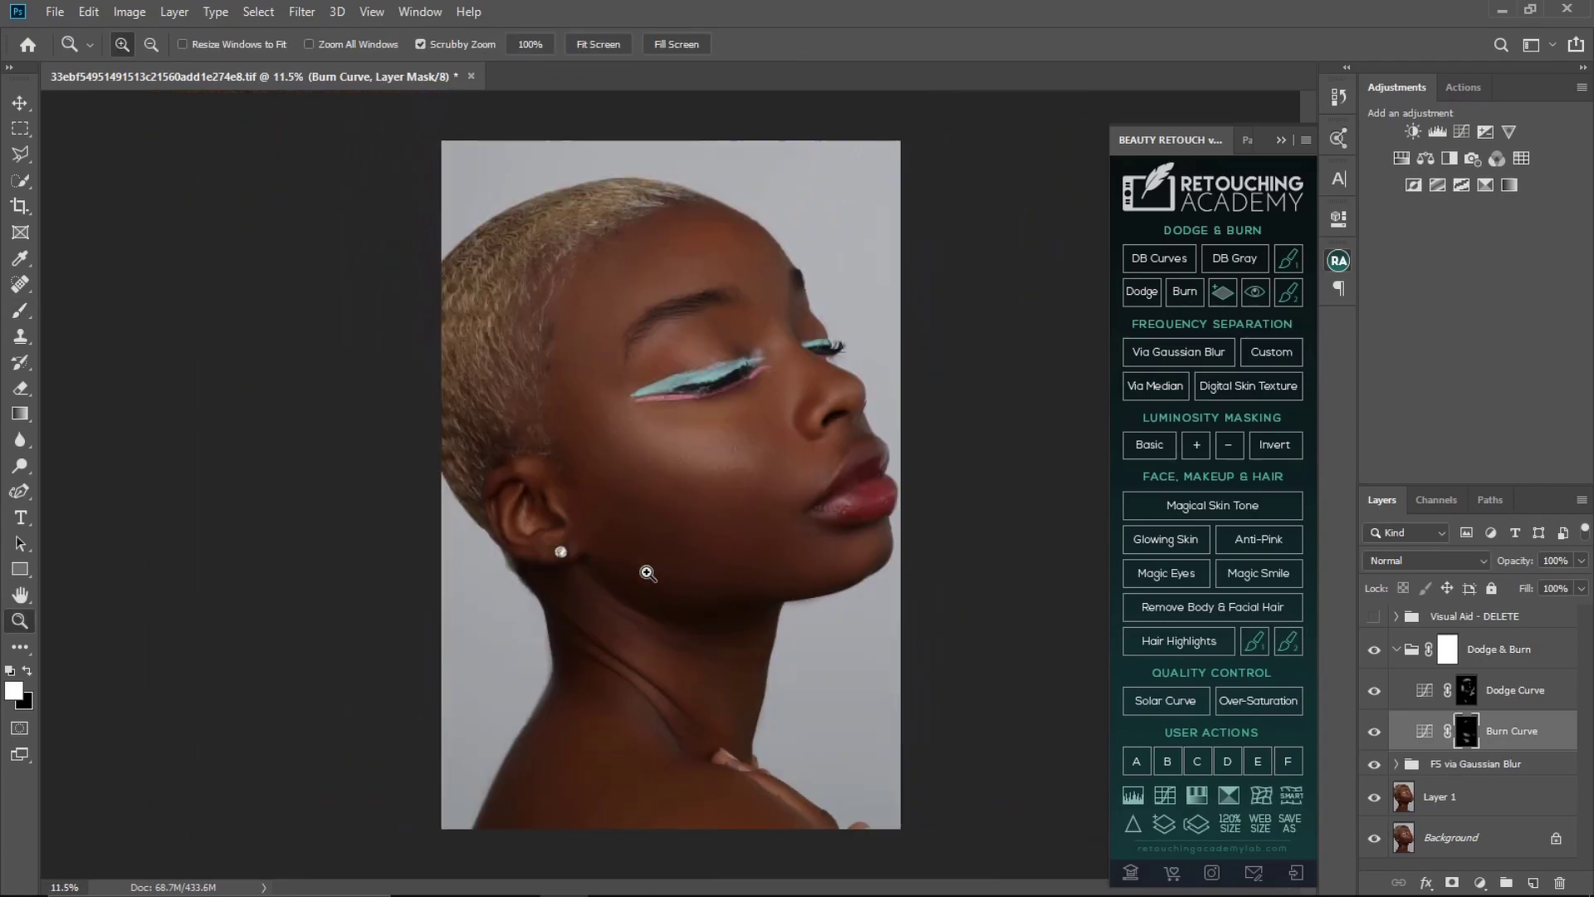
left_click_drag(709, 534, 733, 534)
key("b")
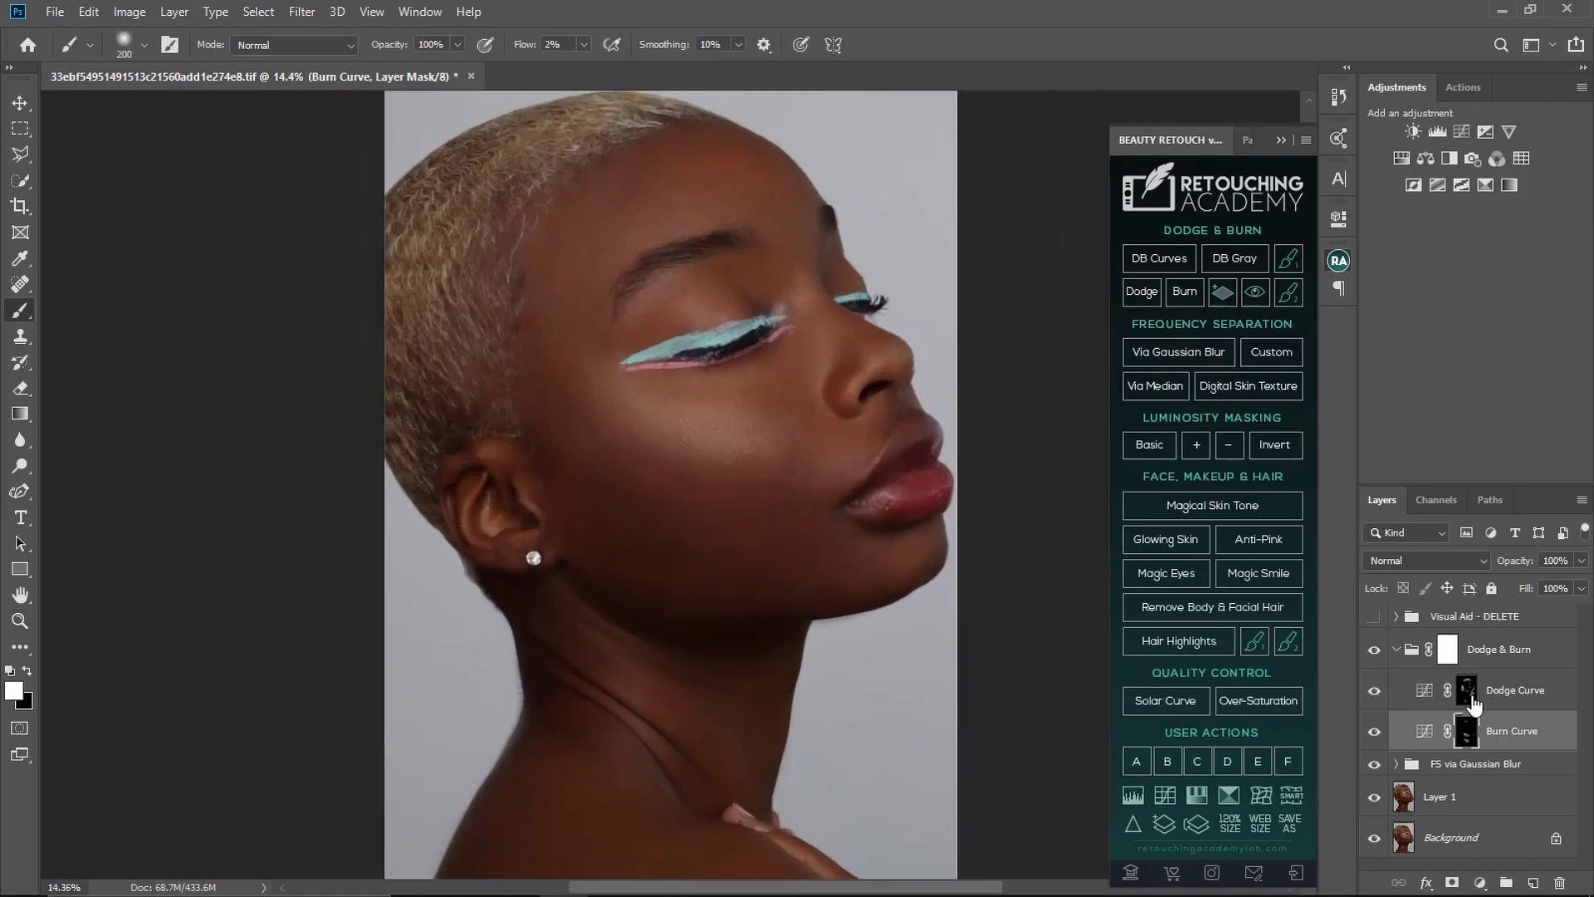
left_click(1470, 697)
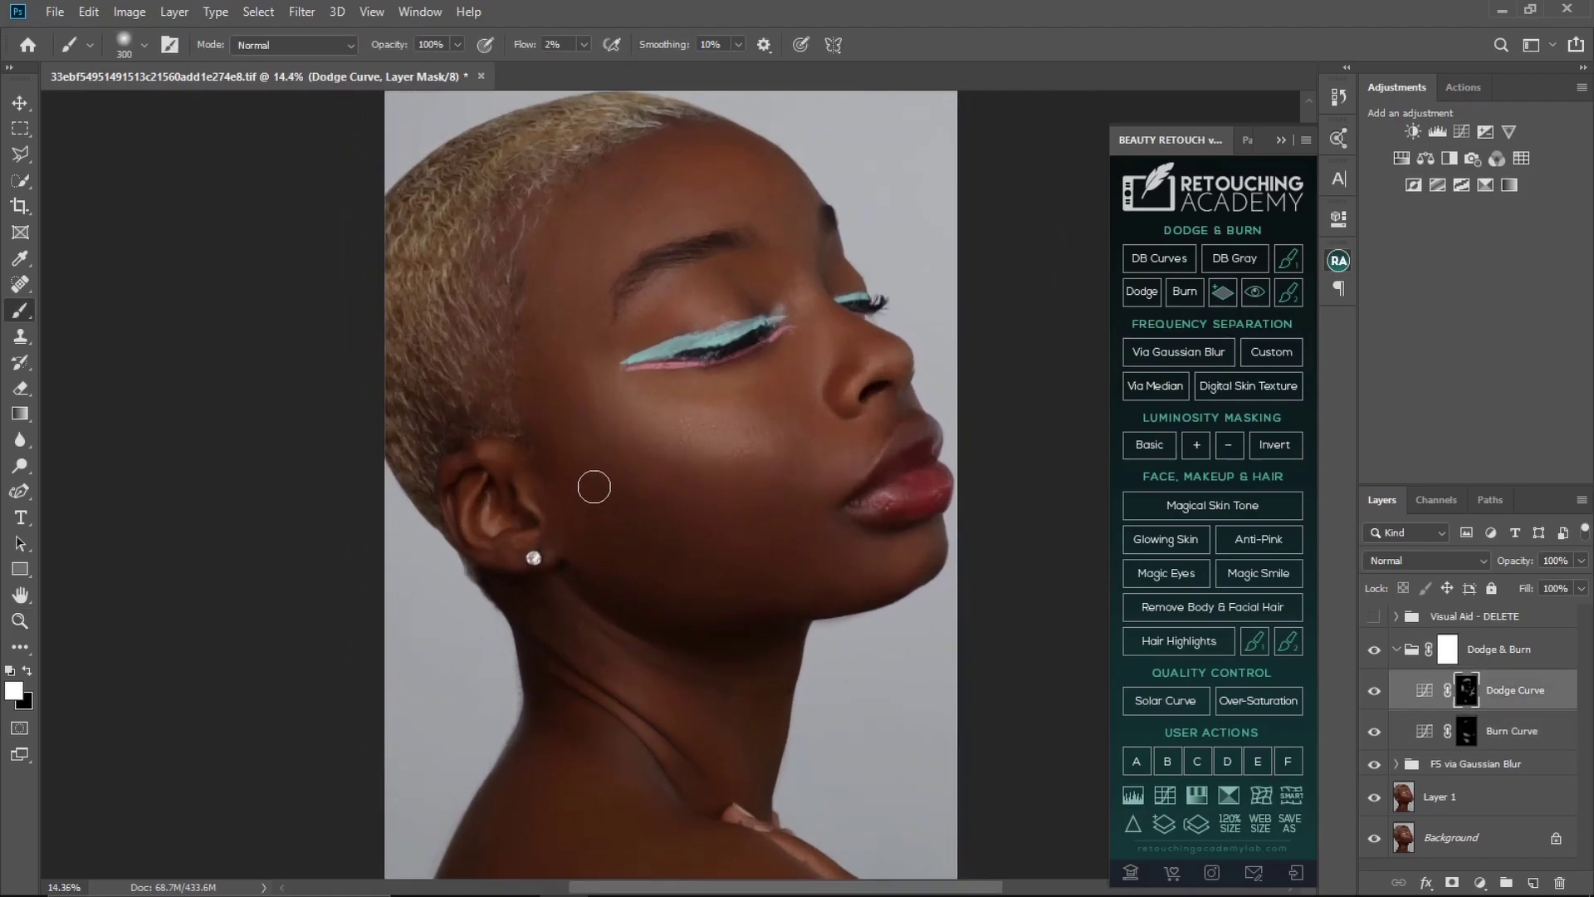
key("bracketright")
key("bracketright")
key("bracketright")
Burn the upper forehead on the Burn Curve mask with a smaller soft white brush of about 175 px
left_click(1481, 729)
key("bracketleft")
key("bracketleft")
mouse_move(686, 172)
left_mouse_down()
mouse_move(751, 166)
mouse_move(675, 174)
mouse_move(763, 188)
mouse_move(700, 169)
mouse_move(635, 208)
mouse_move(732, 179)
left_mouse_up()
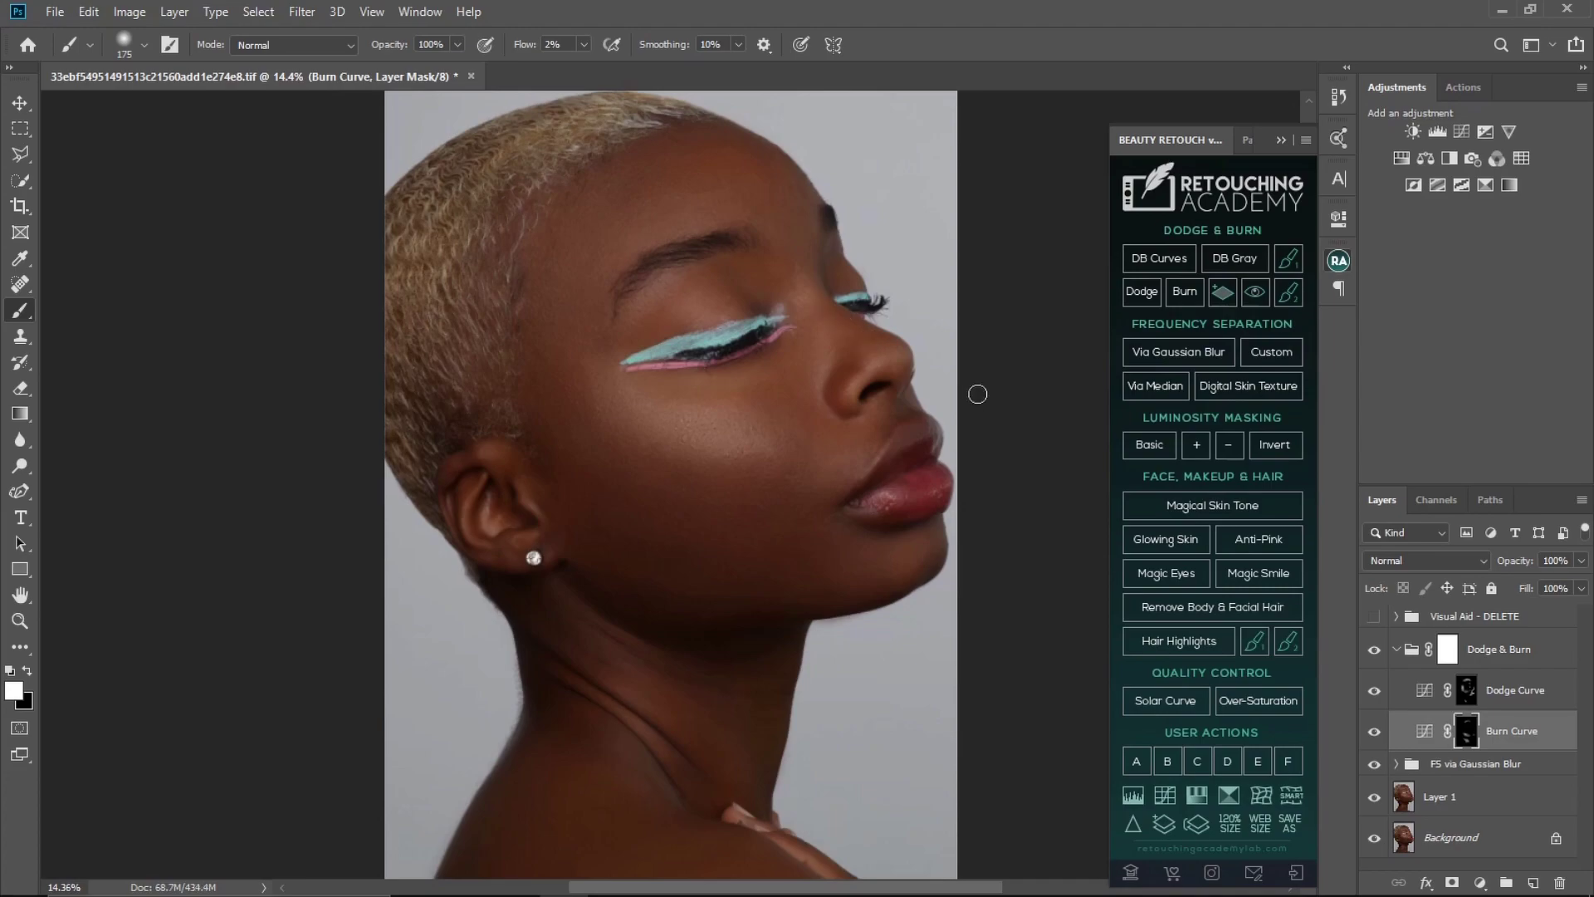
Dodge the dark area between the cheek and mouth on the Dodge Curve mask with a soft brush of about 125 px
left_click(1459, 684)
key("bracketleft")
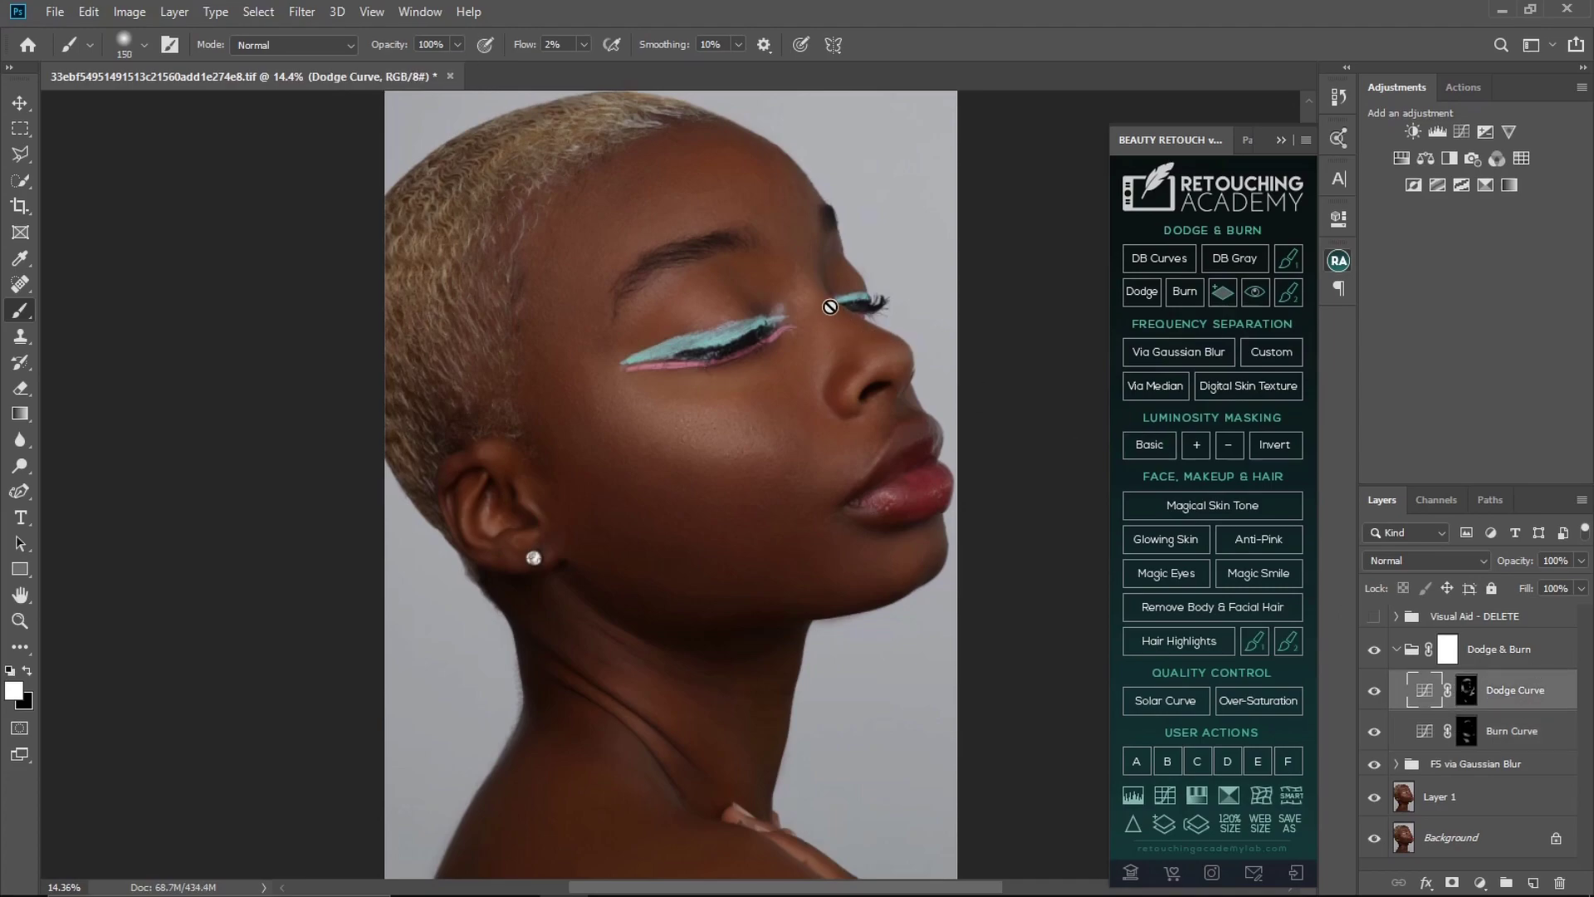
left_click(1466, 689)
key("bracketright")
key("bracketright")
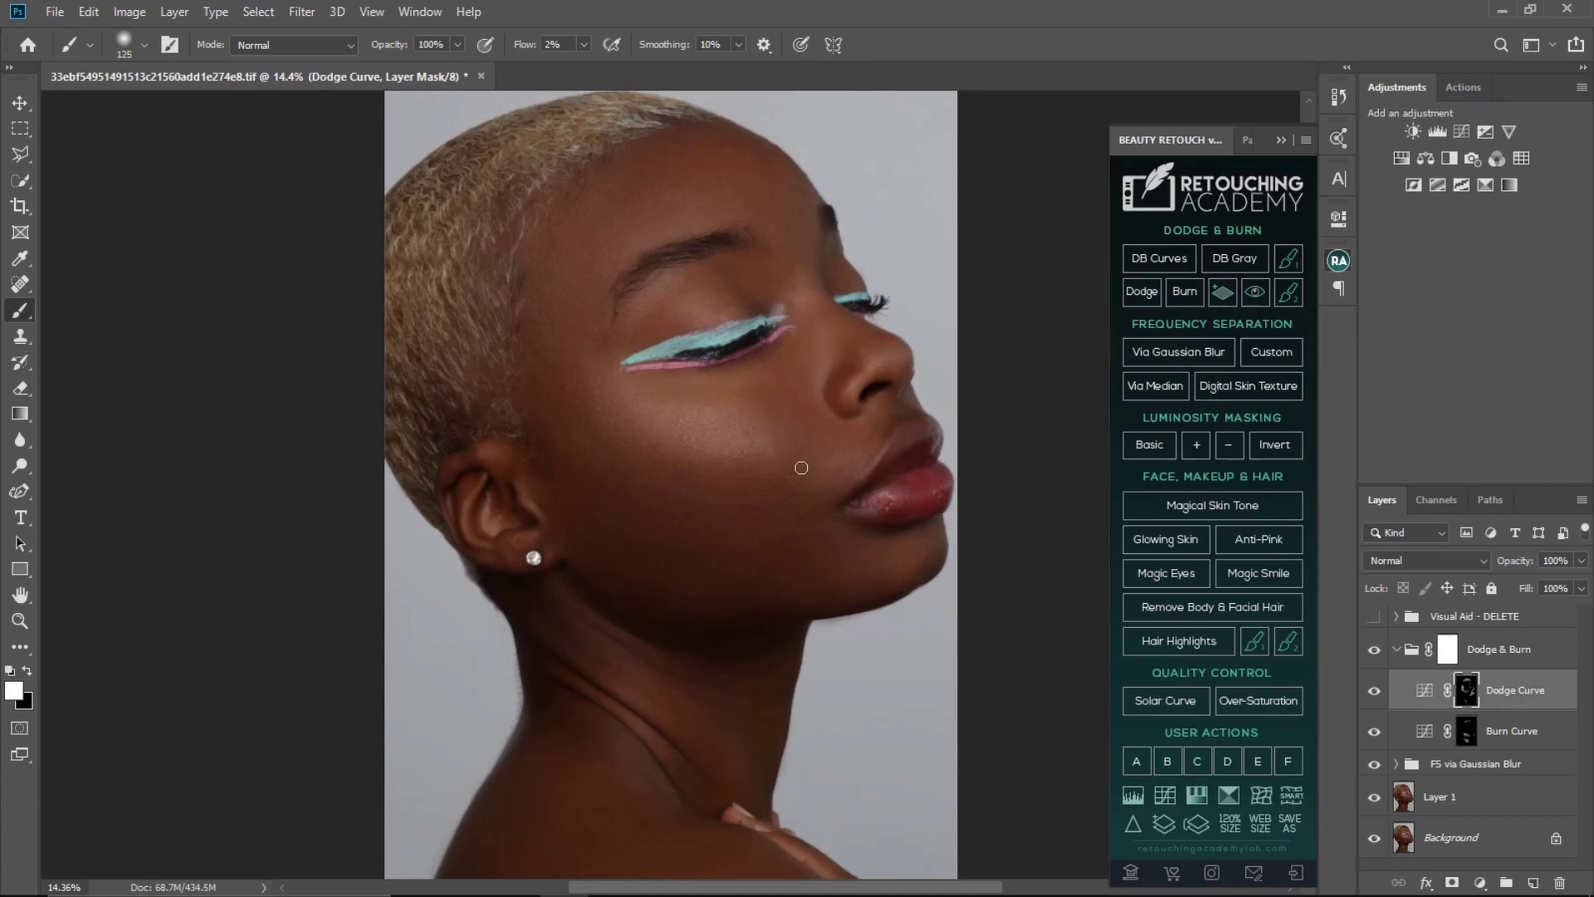
Compare the whole portrait with and without the Dodge & Burn group
left_click_drag(846, 509, 813, 539)
left_click(1395, 648)
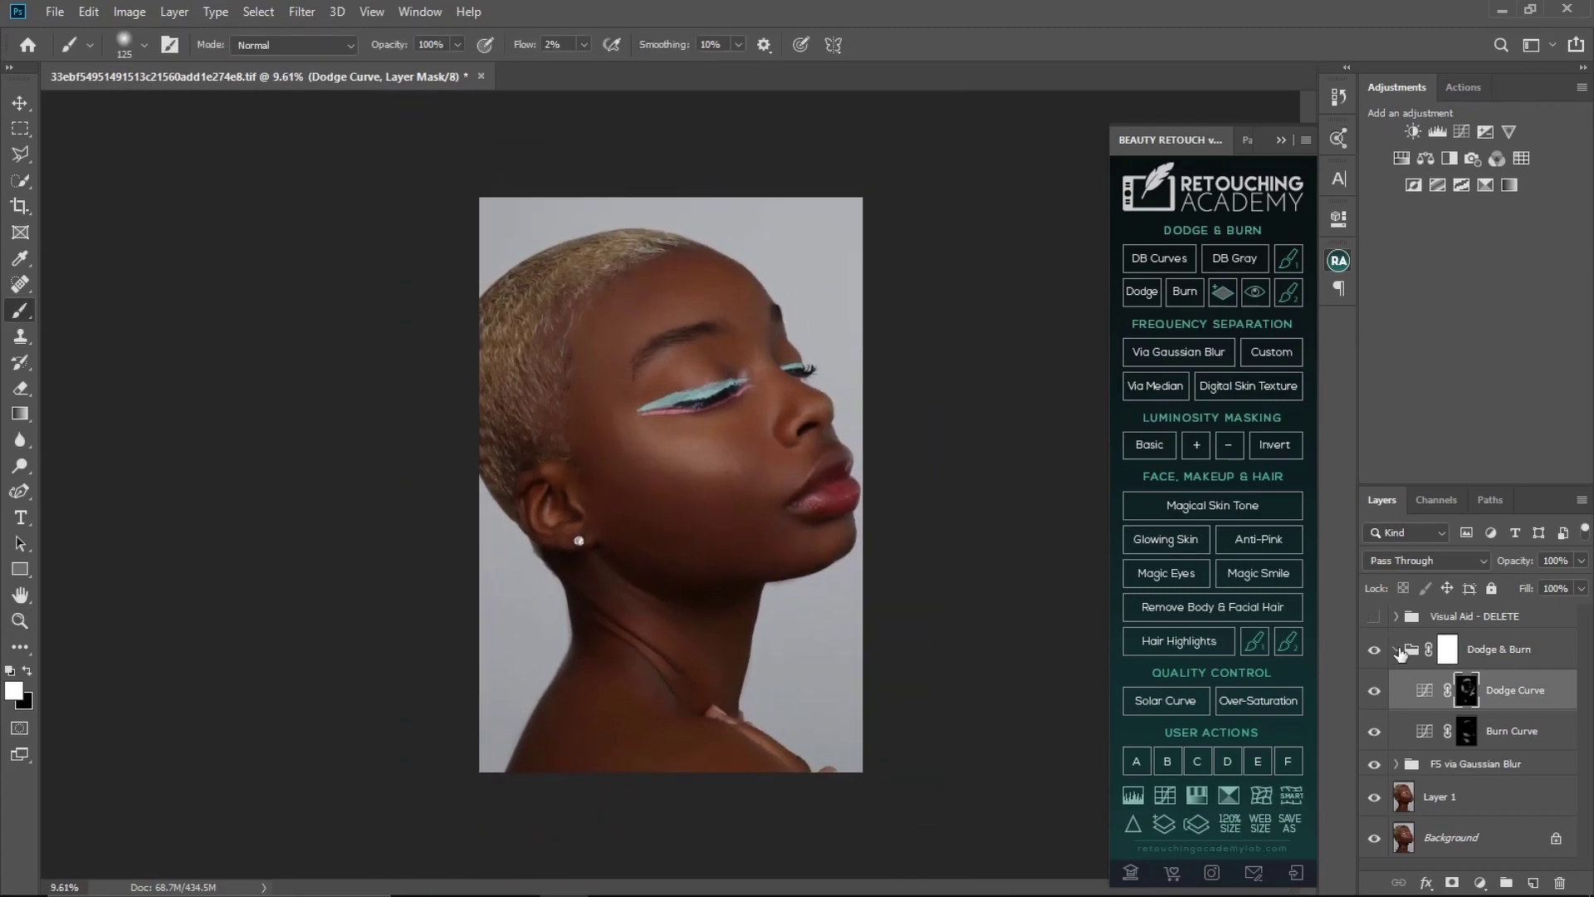
left_click(1396, 649)
left_click(1374, 649)
key("z")
mouse_move(812, 544)
left_mouse_down()
mouse_move(835, 565)
mouse_move(836, 548)
left_mouse_up()
key("z")
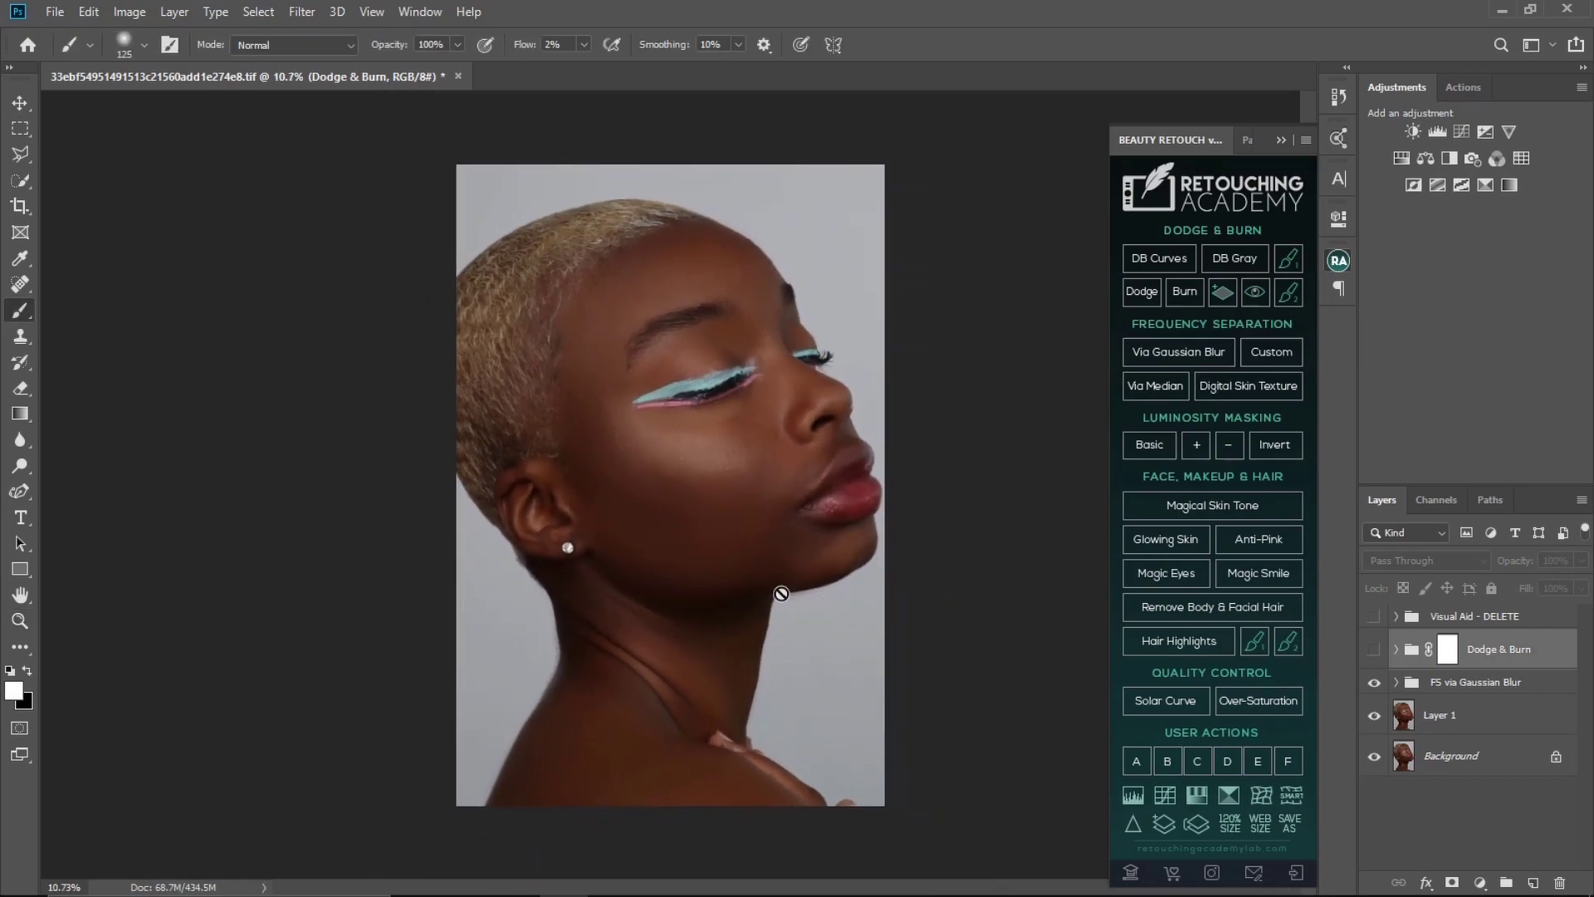
left_click(1374, 650)
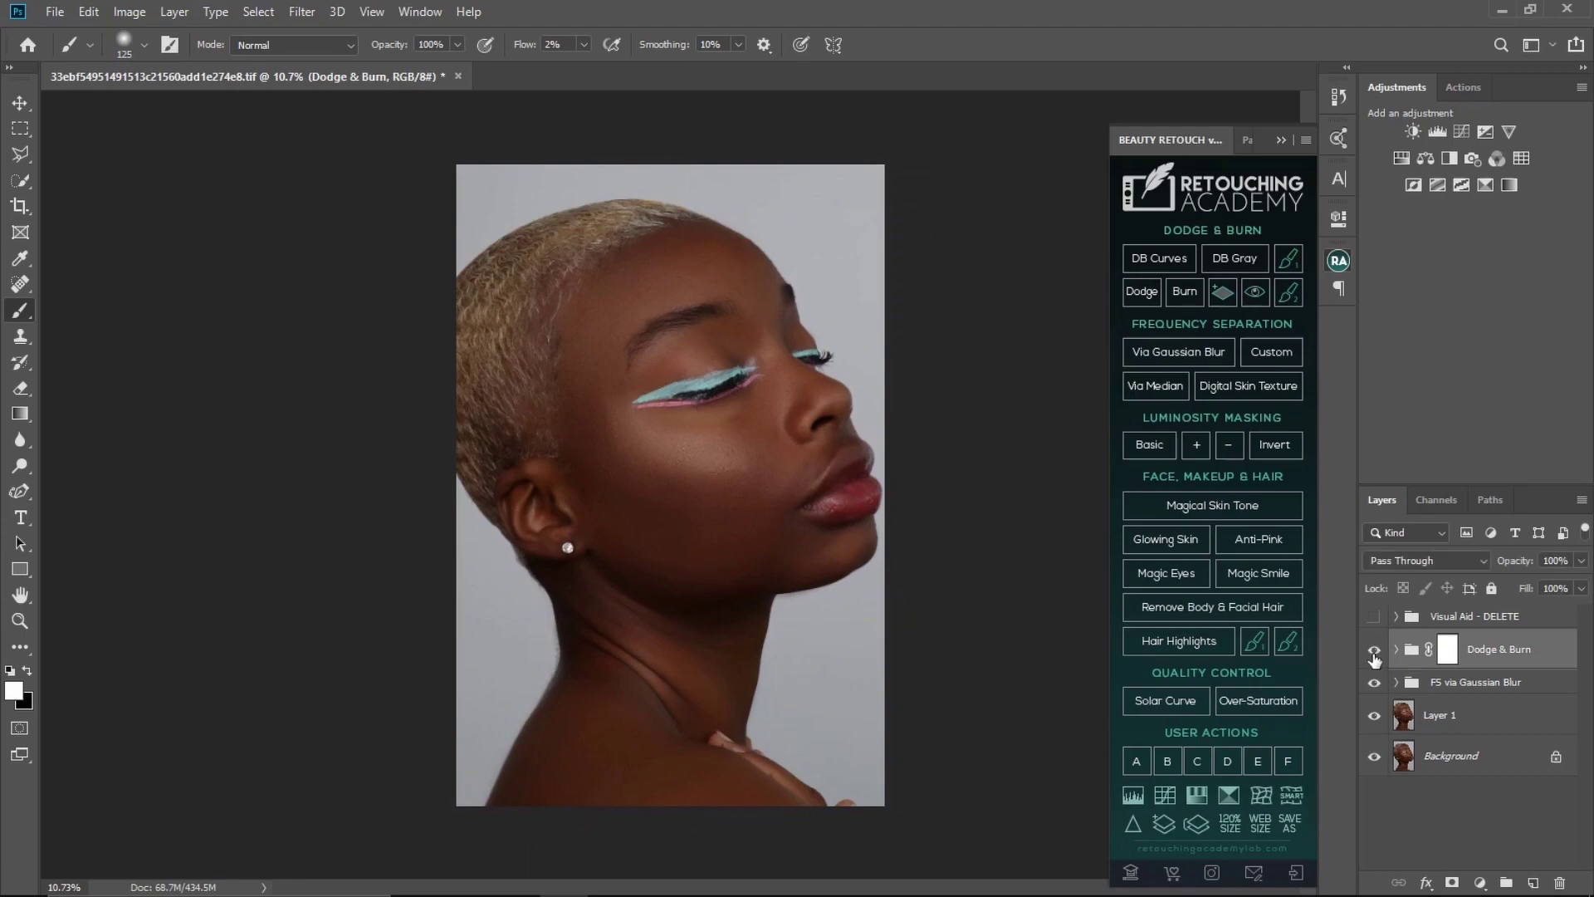
left_click(1374, 650)
left_click(1378, 654)
Continue dodging the face on the Dodge Curve mask with a soft white brush, varying its size from about 200 to 400 px
key("z")
left_click_drag(682, 294, 728, 295)
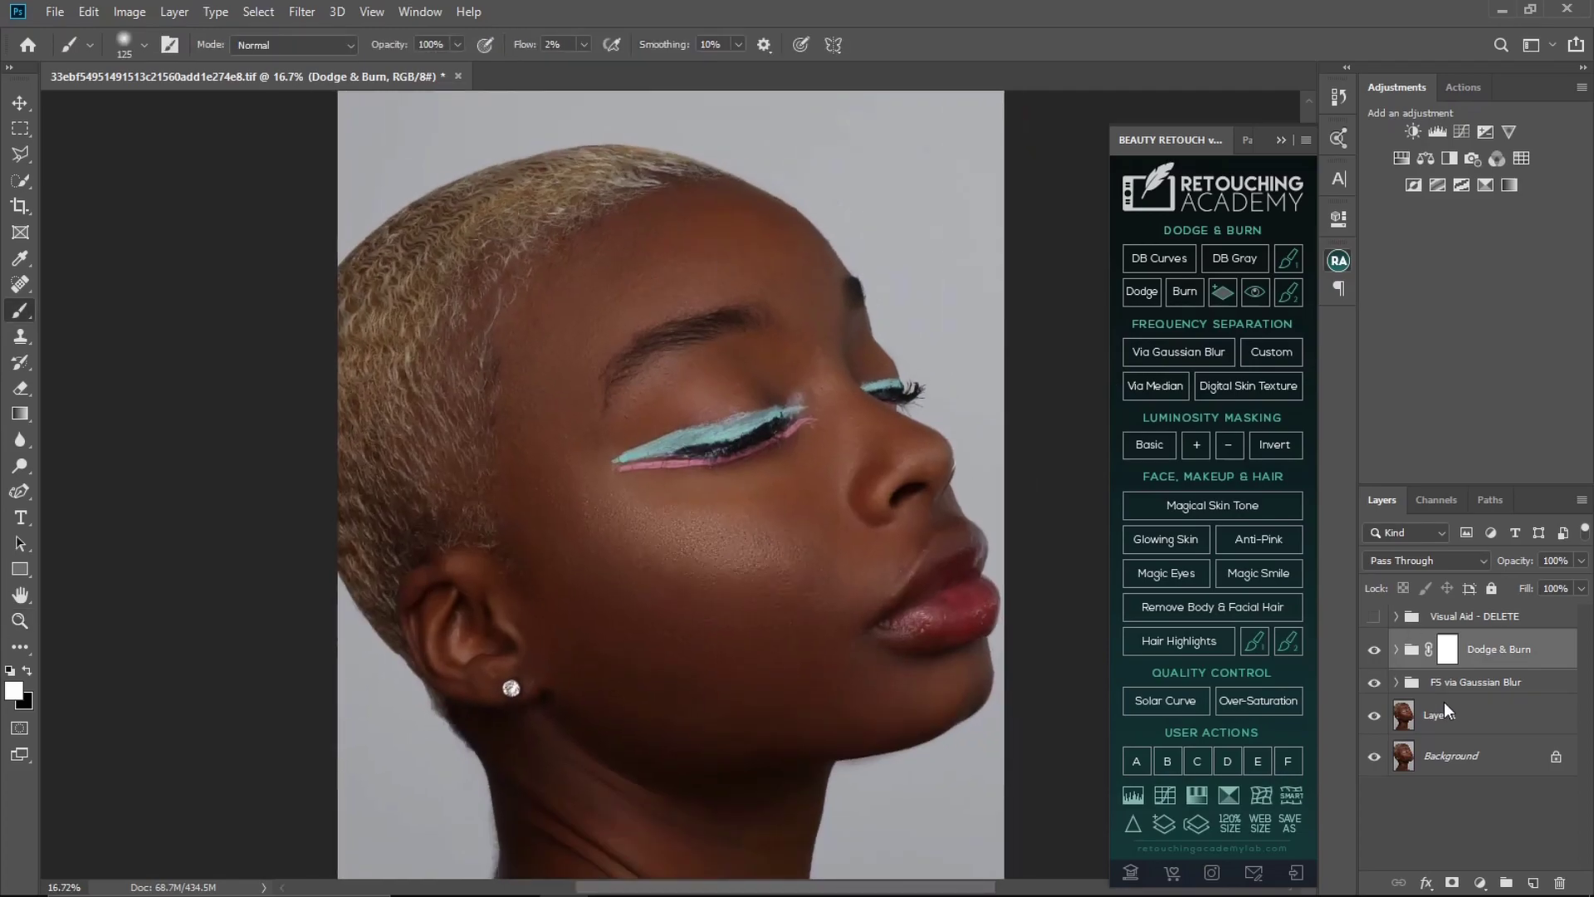
left_click(1395, 651)
left_click(1466, 690)
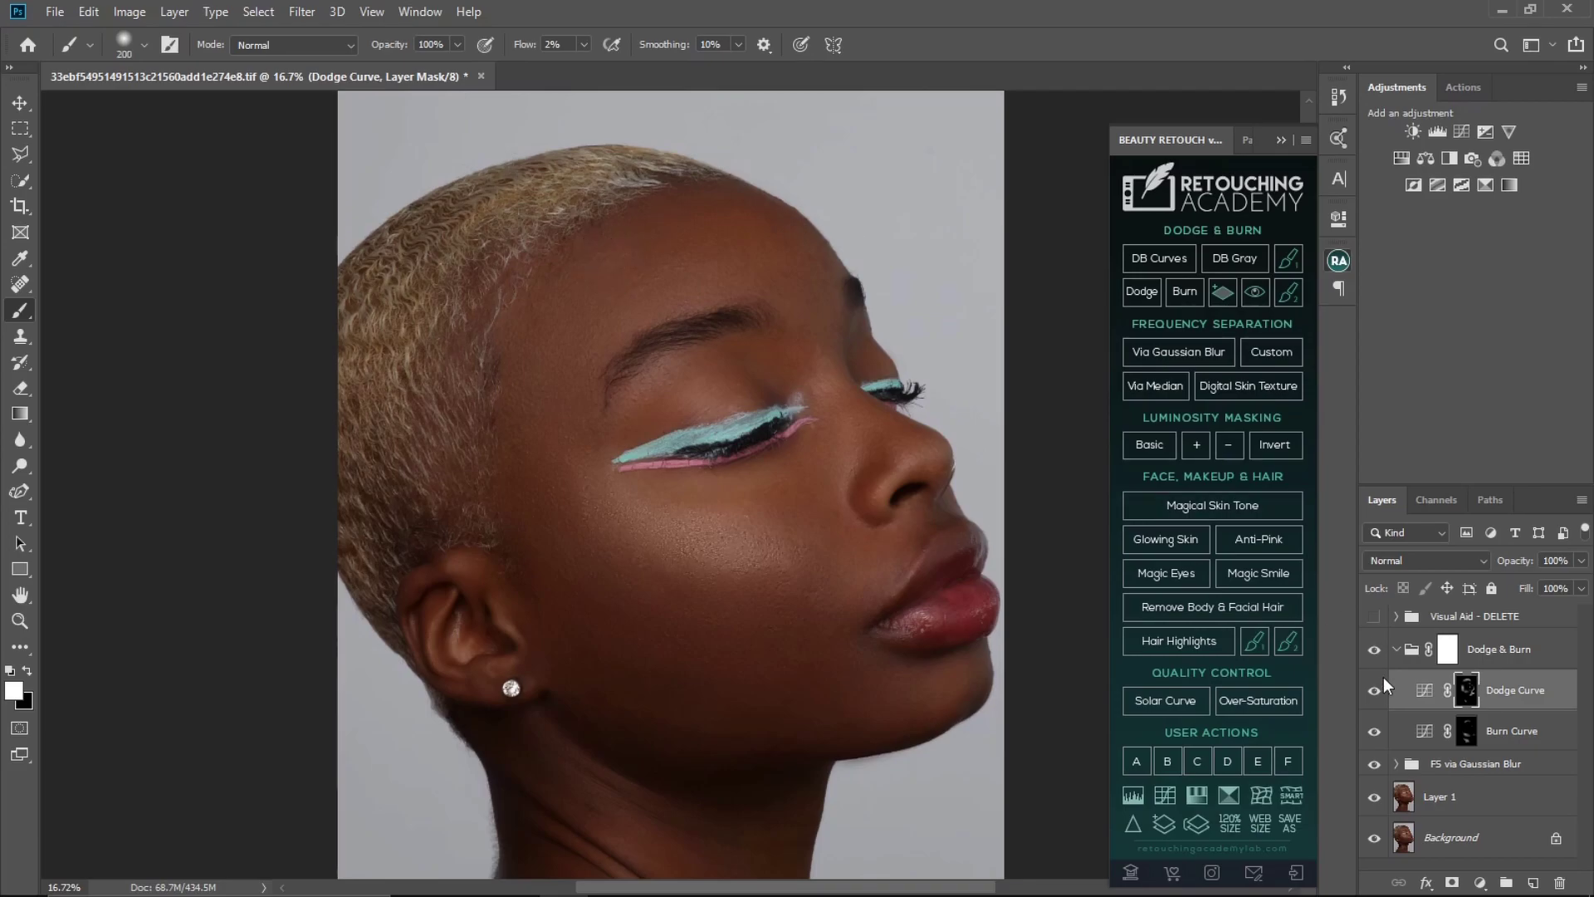
left_click(1374, 700)
left_click(1379, 702)
key("bracketright")
key("bracketright")
key("bracketright")
key("bracketleft")
key("bracketleft")
key("bracketleft")
key("bracketleft")
key("bracketleft")
key("bracketright")
key("bracketright")
Collapse the Dodge & Burn group and check the skin tones of the full portrait with the group hidden and shown
left_click(1398, 651)
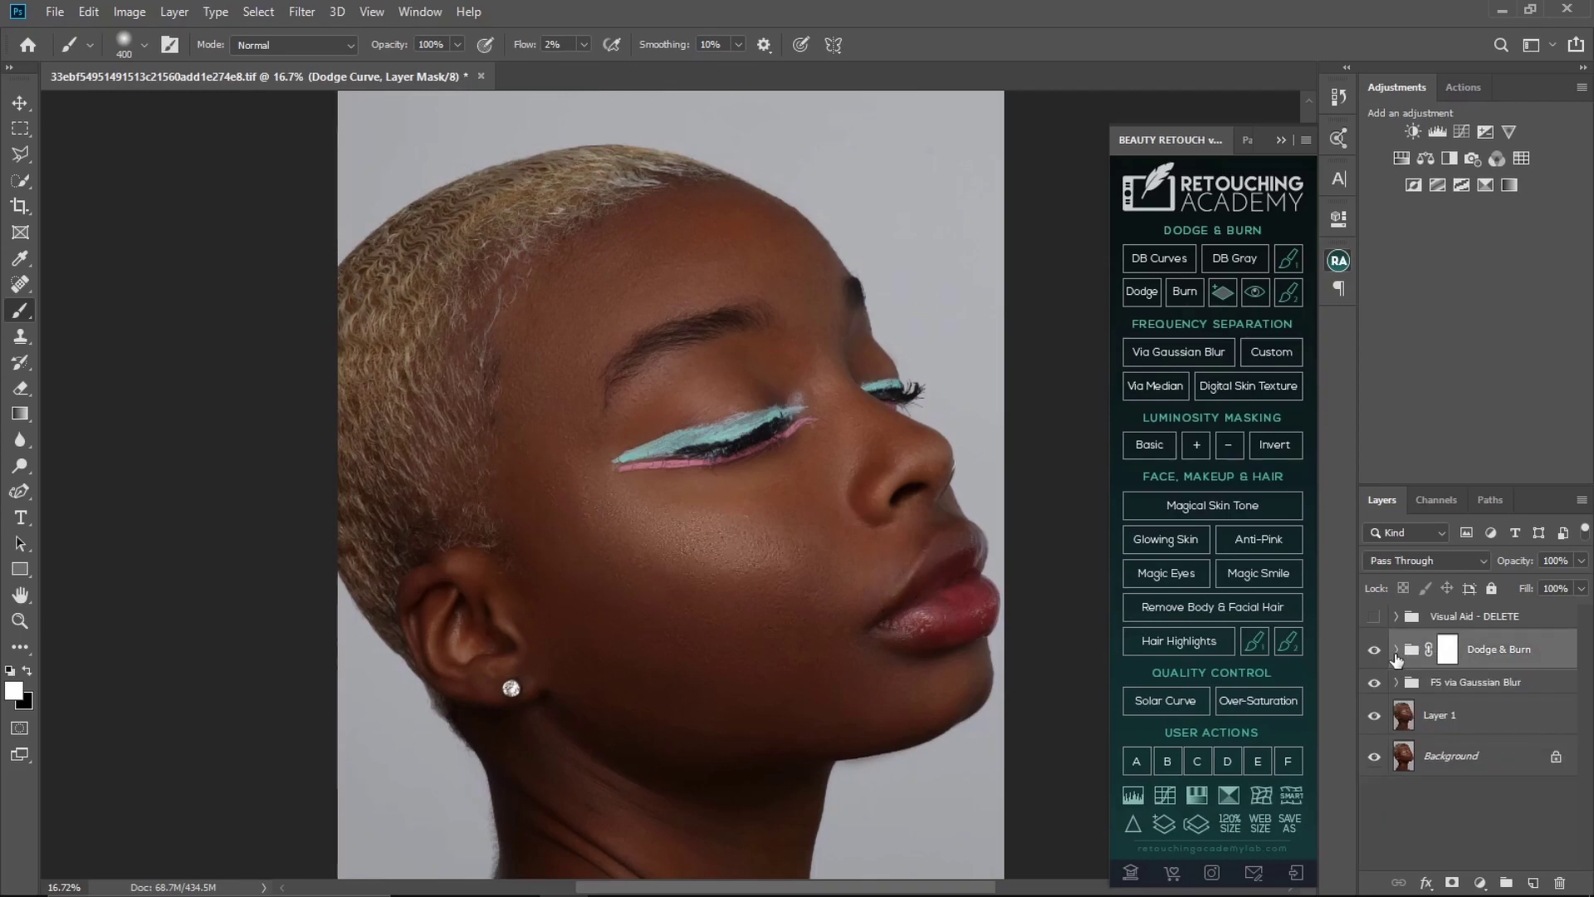
left_click(1374, 649)
key("z")
left_click_drag(838, 633, 802, 633)
key("b")
left_click(1374, 651)
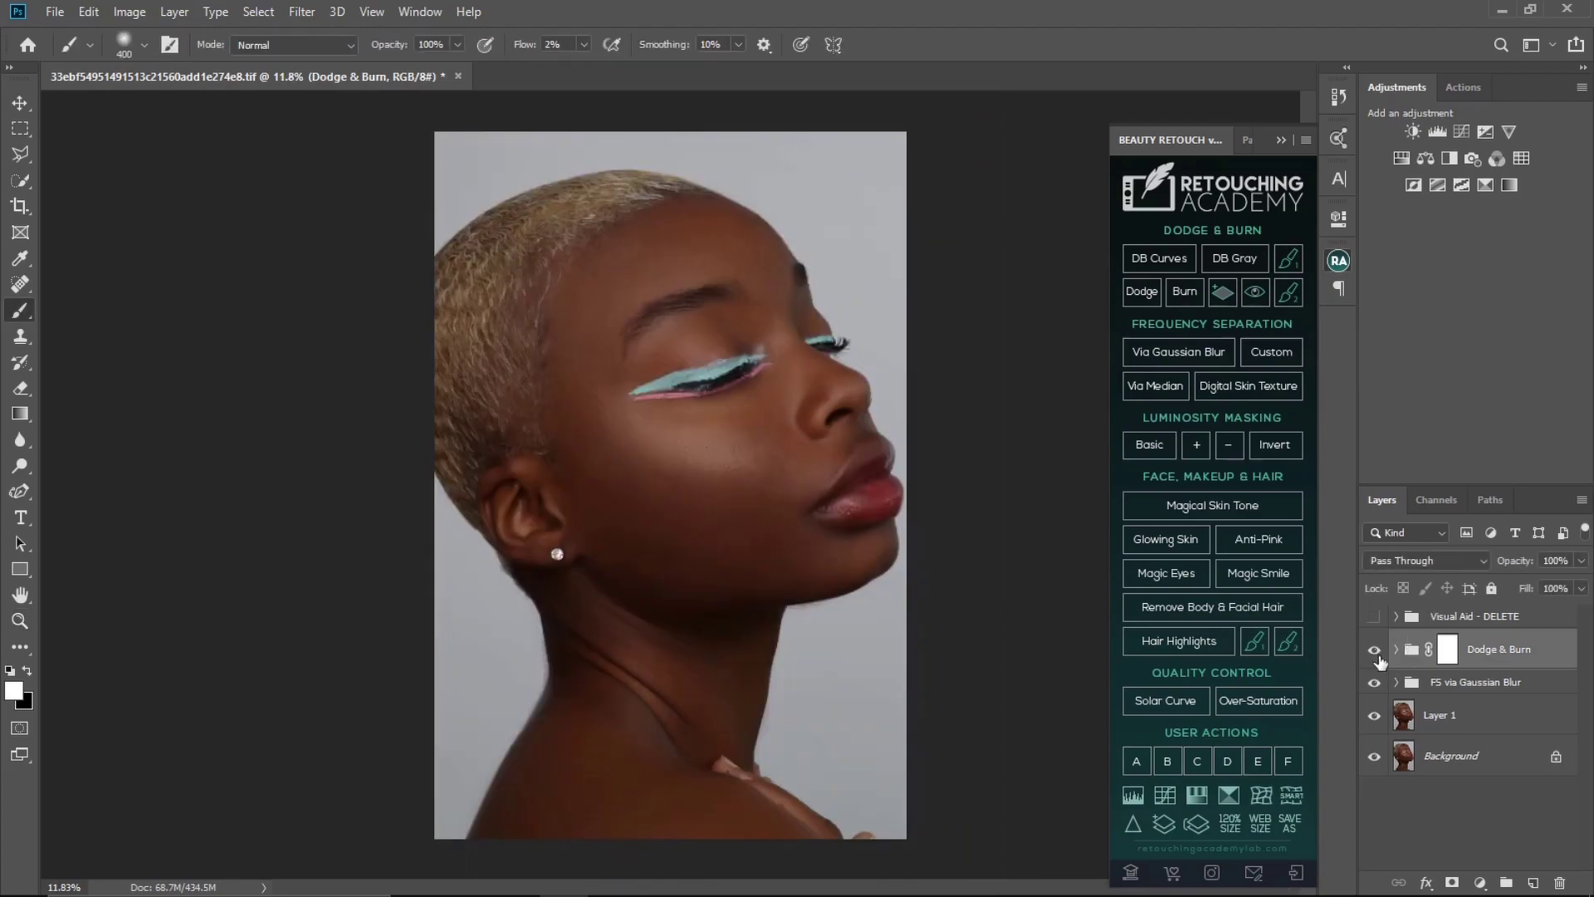
left_click(1374, 658)
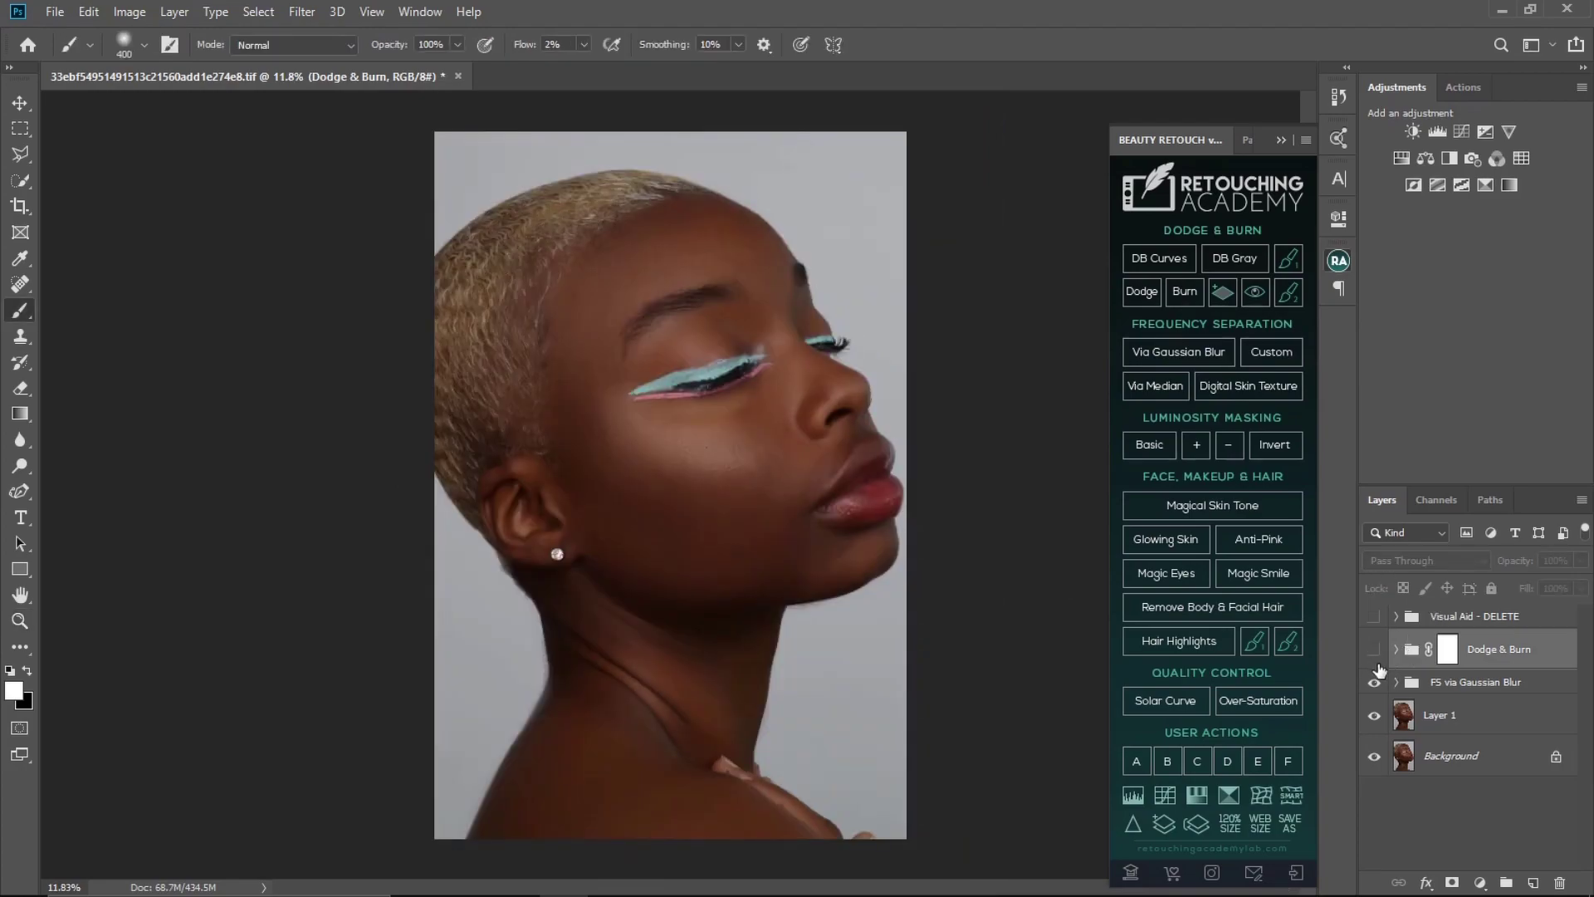
left_click(1374, 652)
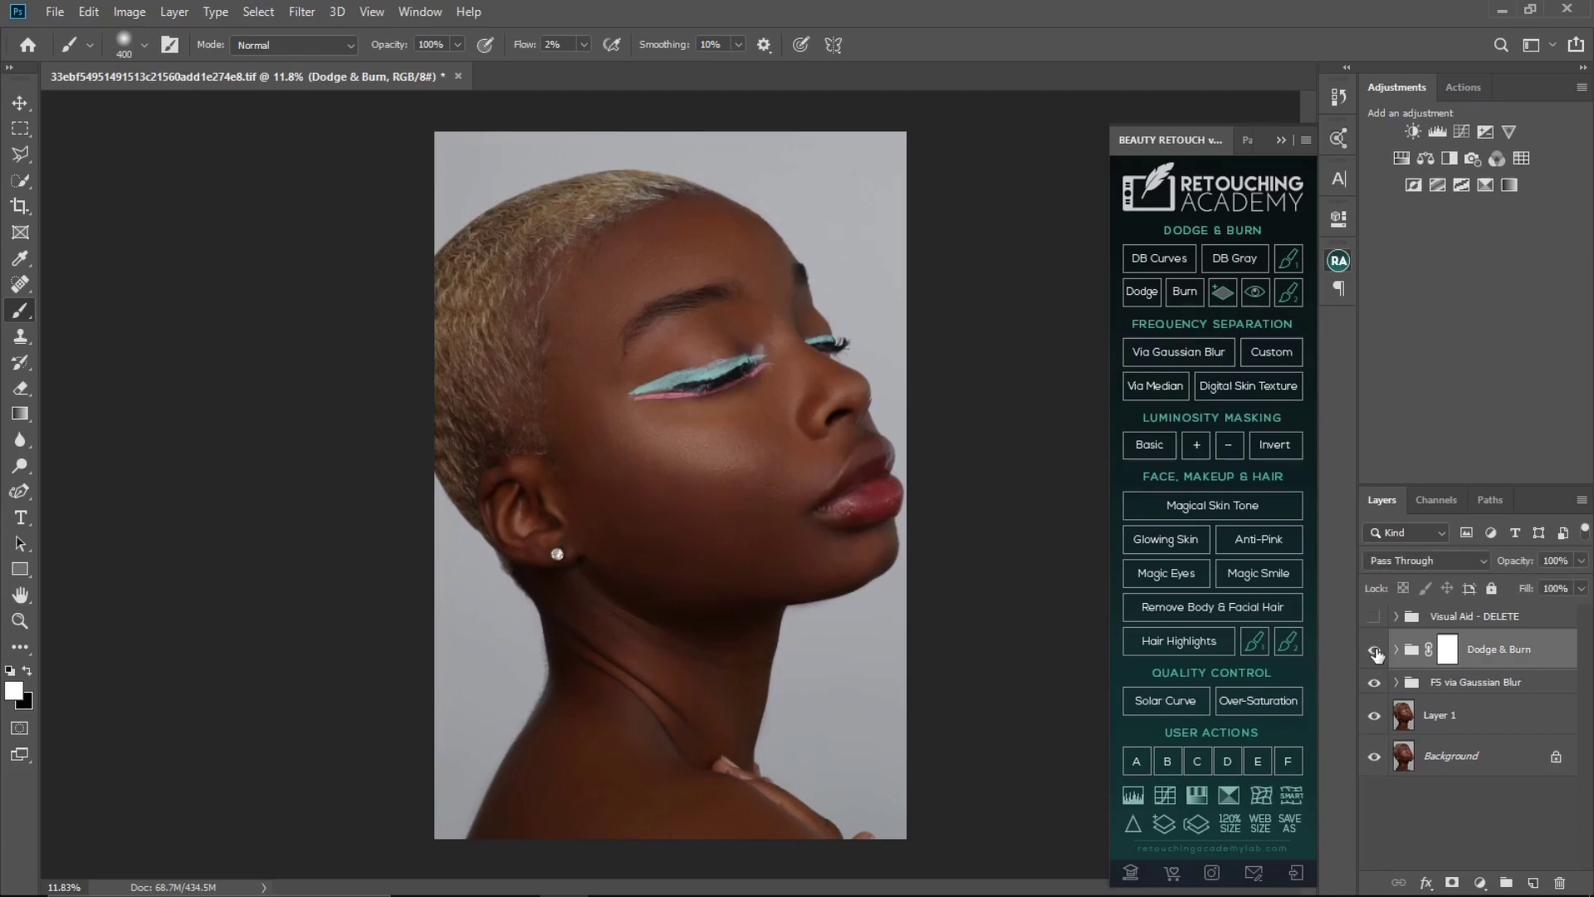
Dodge the dark skin around the corner of the mouth on the Dodge Curve mask with a soft white brush of about 90 px
scroll(891, 573, "up", 5)
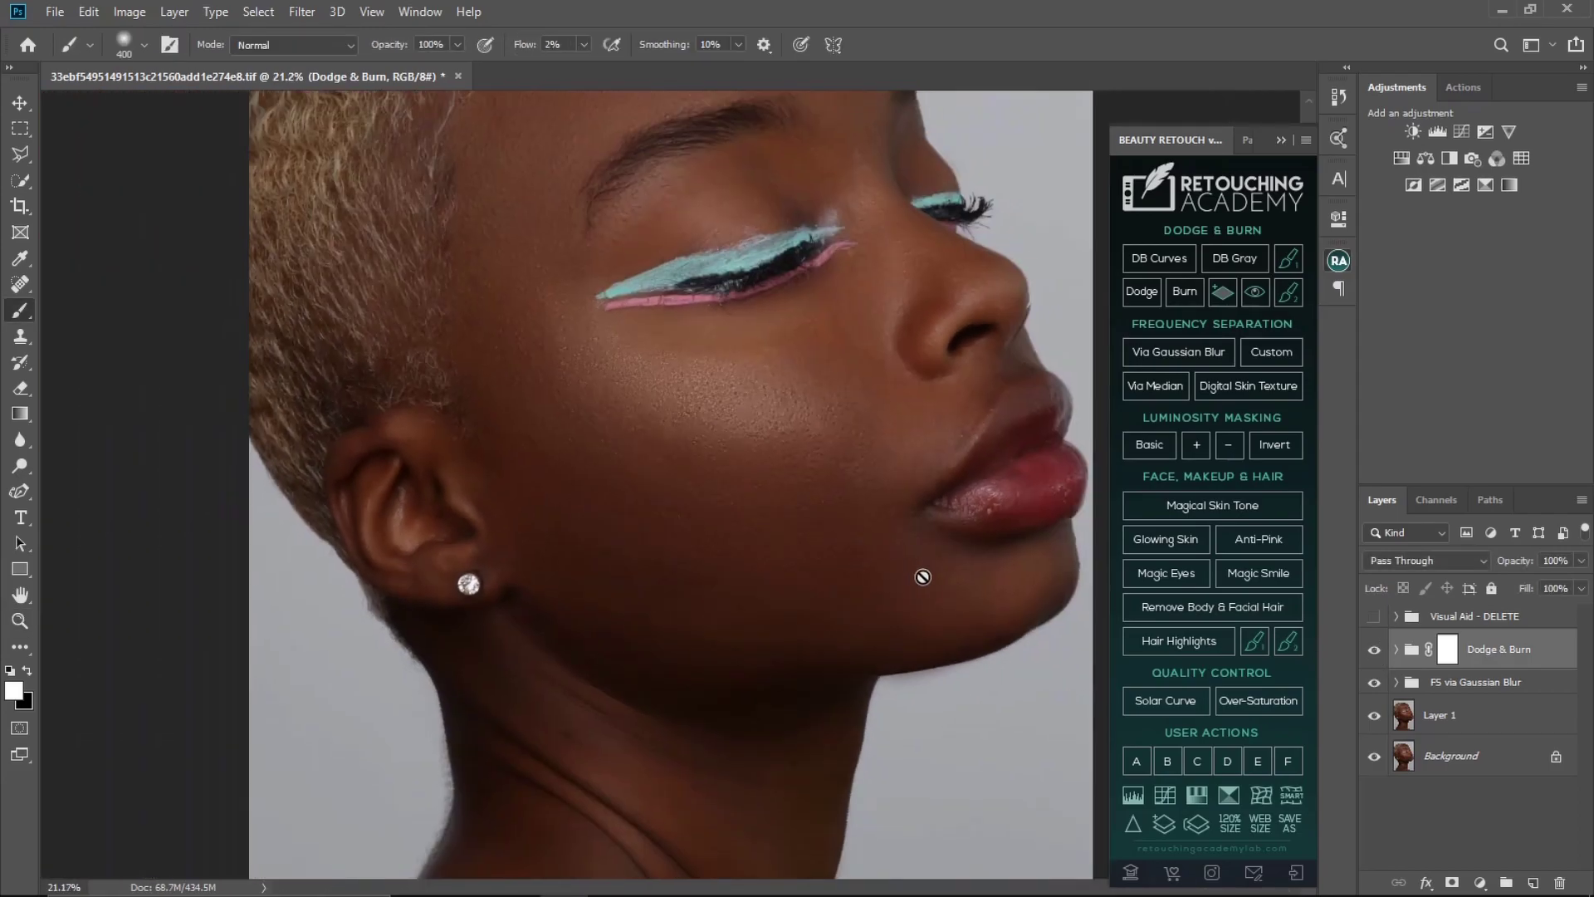
key("space")
left_click_drag(923, 577, 817, 613)
key("z")
mouse_move(777, 548)
left_mouse_down()
mouse_move(726, 573)
mouse_move(833, 466)
mouse_move(921, 523)
mouse_move(1038, 515)
left_mouse_up()
key("b")
left_click(1397, 648)
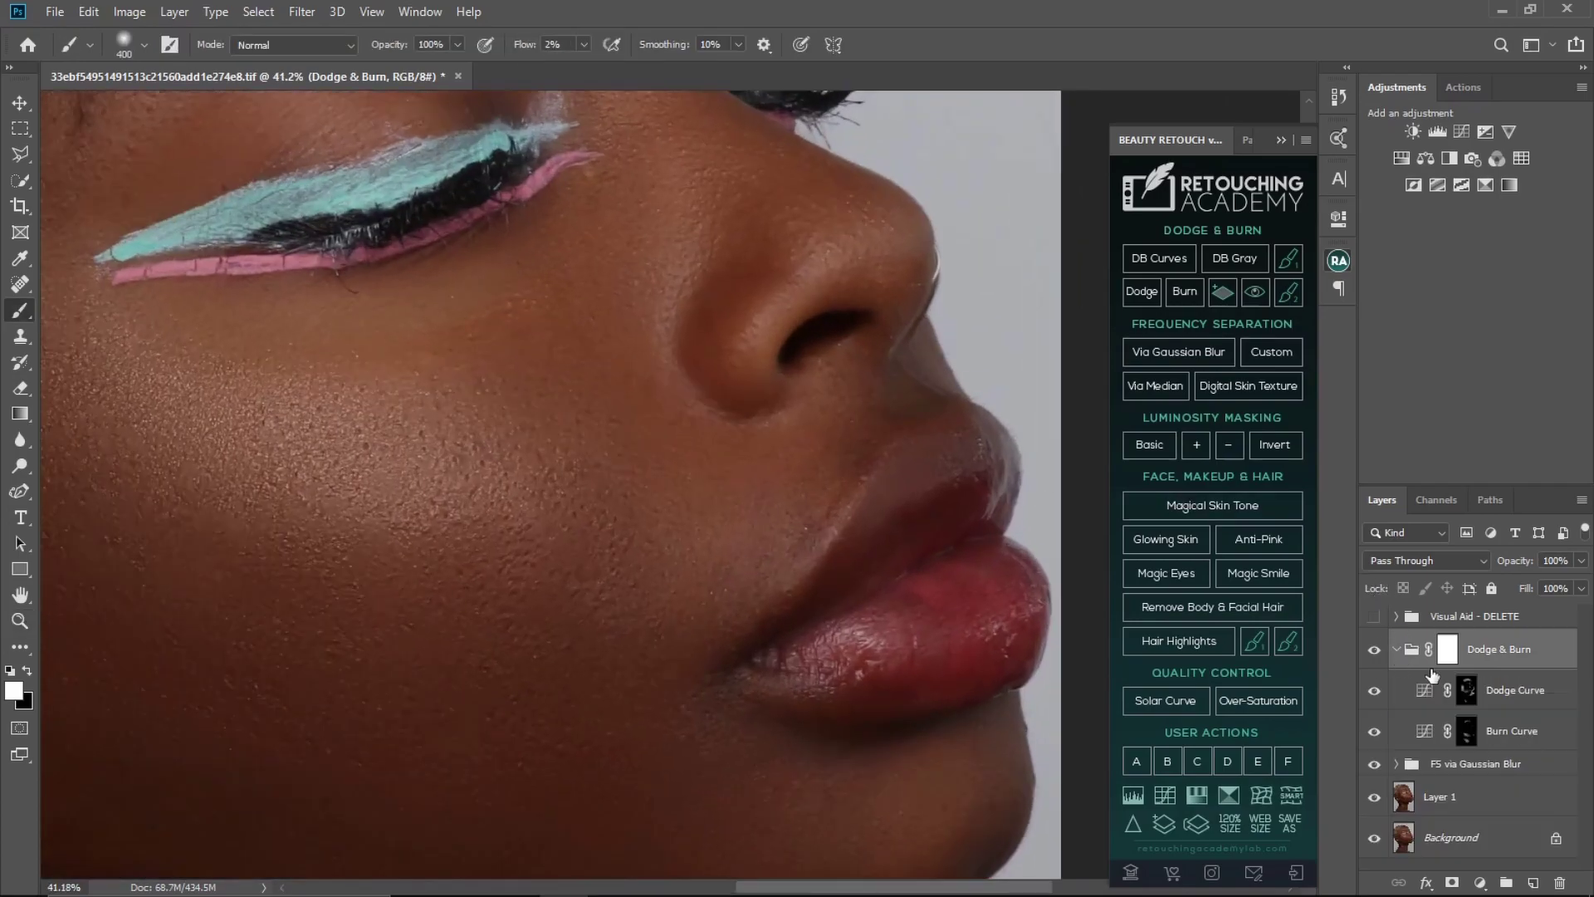
key("alt+bracketleft")
key("bracketleft")
key("bracketleft")
key("bracketleft")
key("bracketleft")
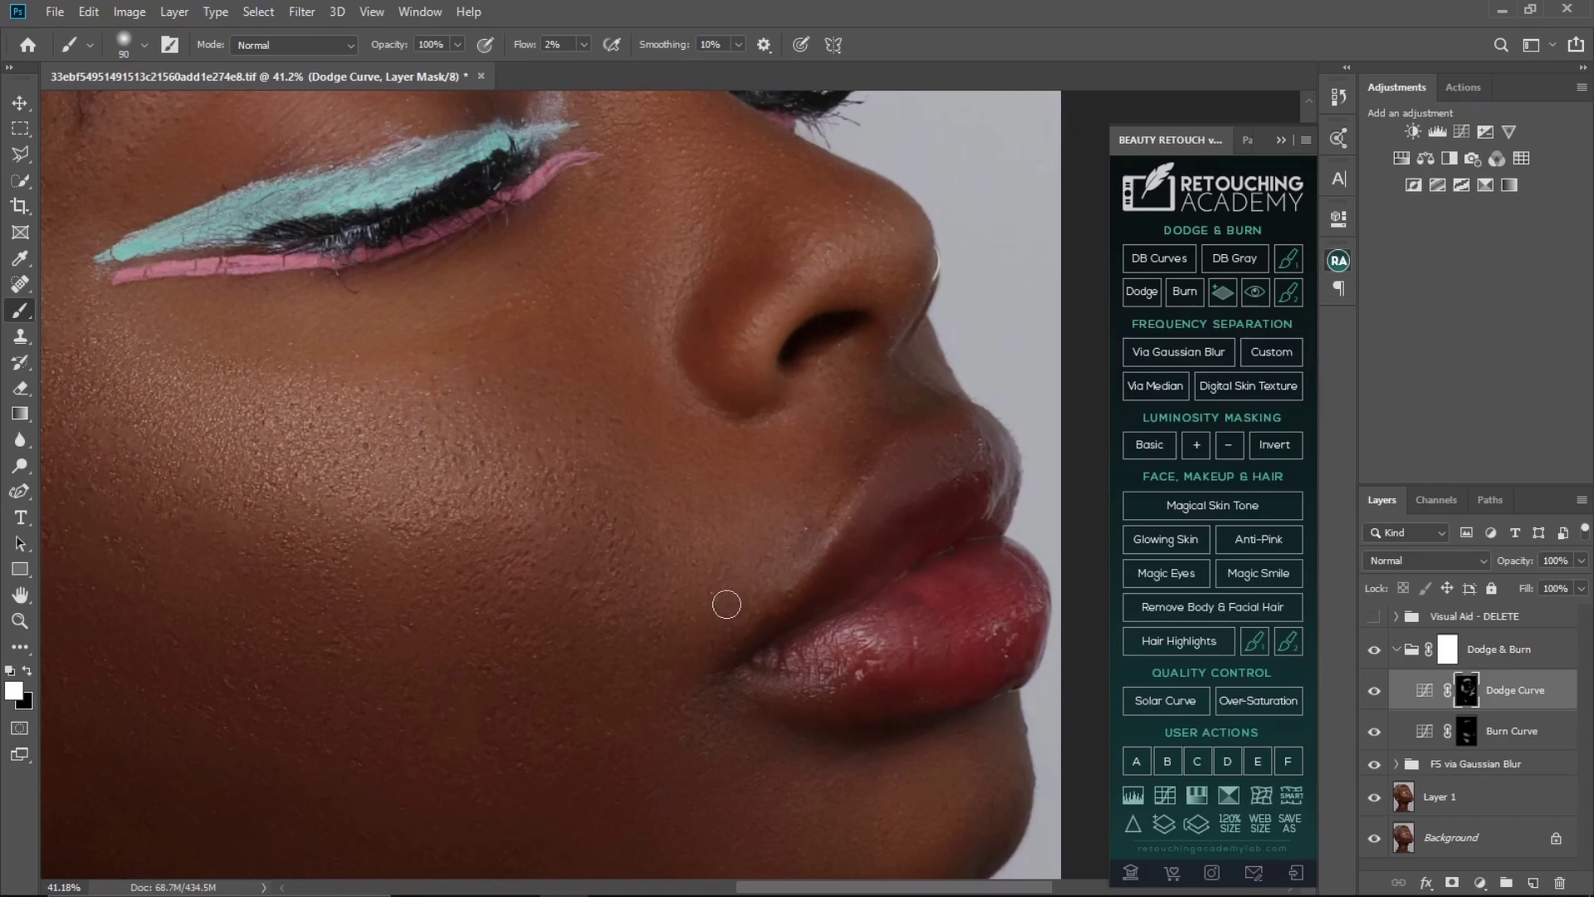
key("ctrl+space")
mouse_move(715, 612)
left_mouse_down()
mouse_move(651, 634)
mouse_move(719, 657)
left_mouse_up()
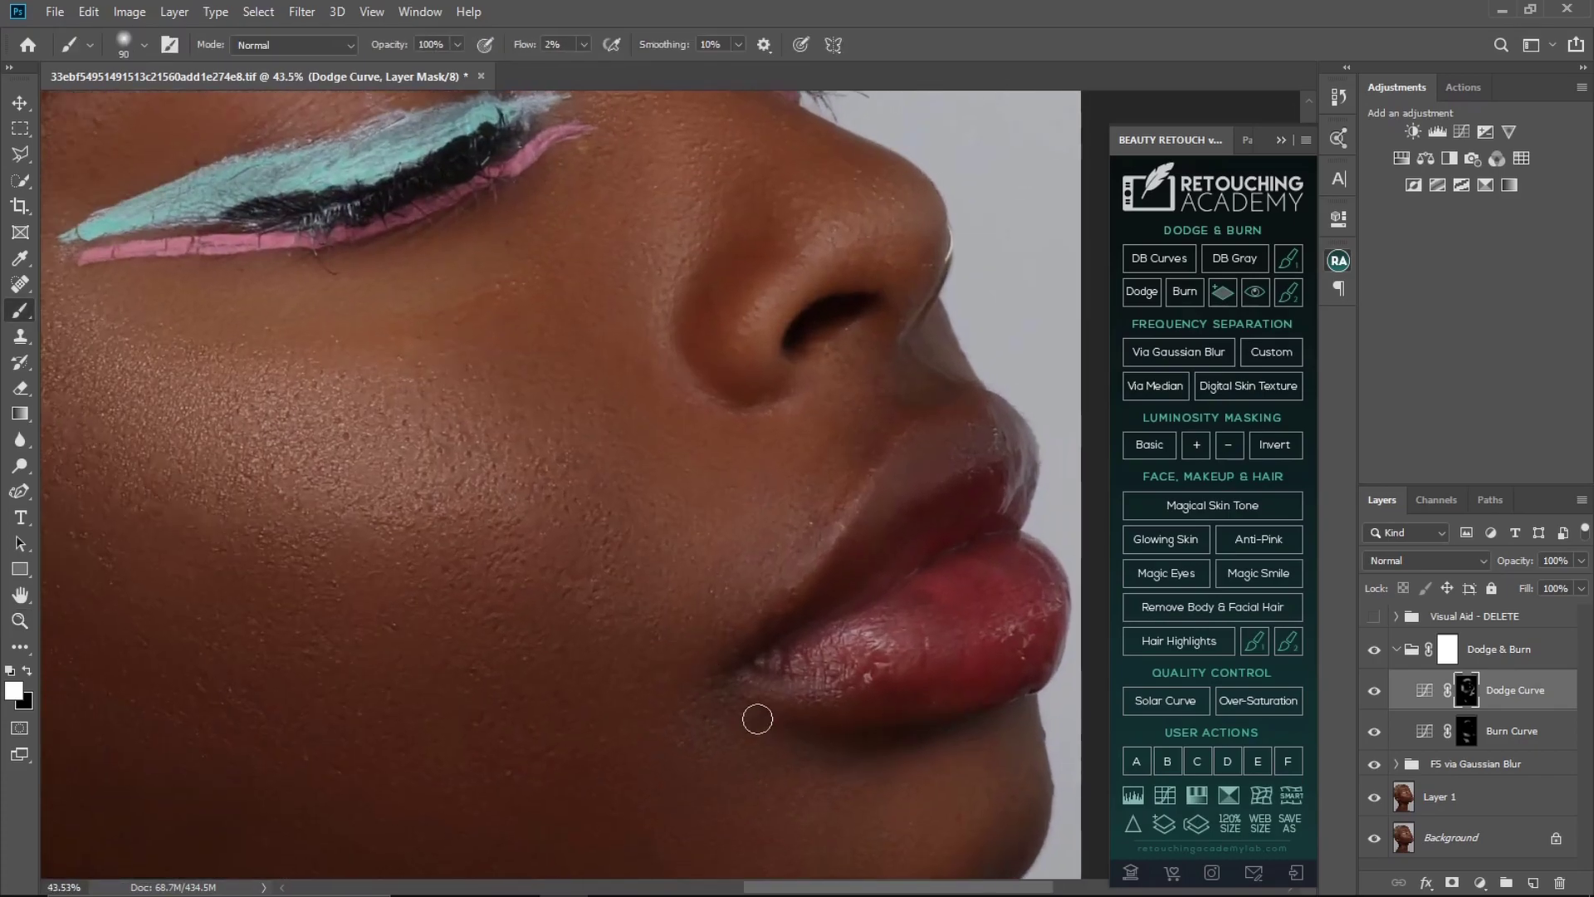
Dodge the shadowed skin below the lower lip on the Dodge Curve mask, varying the soft brush up to about 200 px
key("bracketright")
key("bracketright")
key("bracketright")
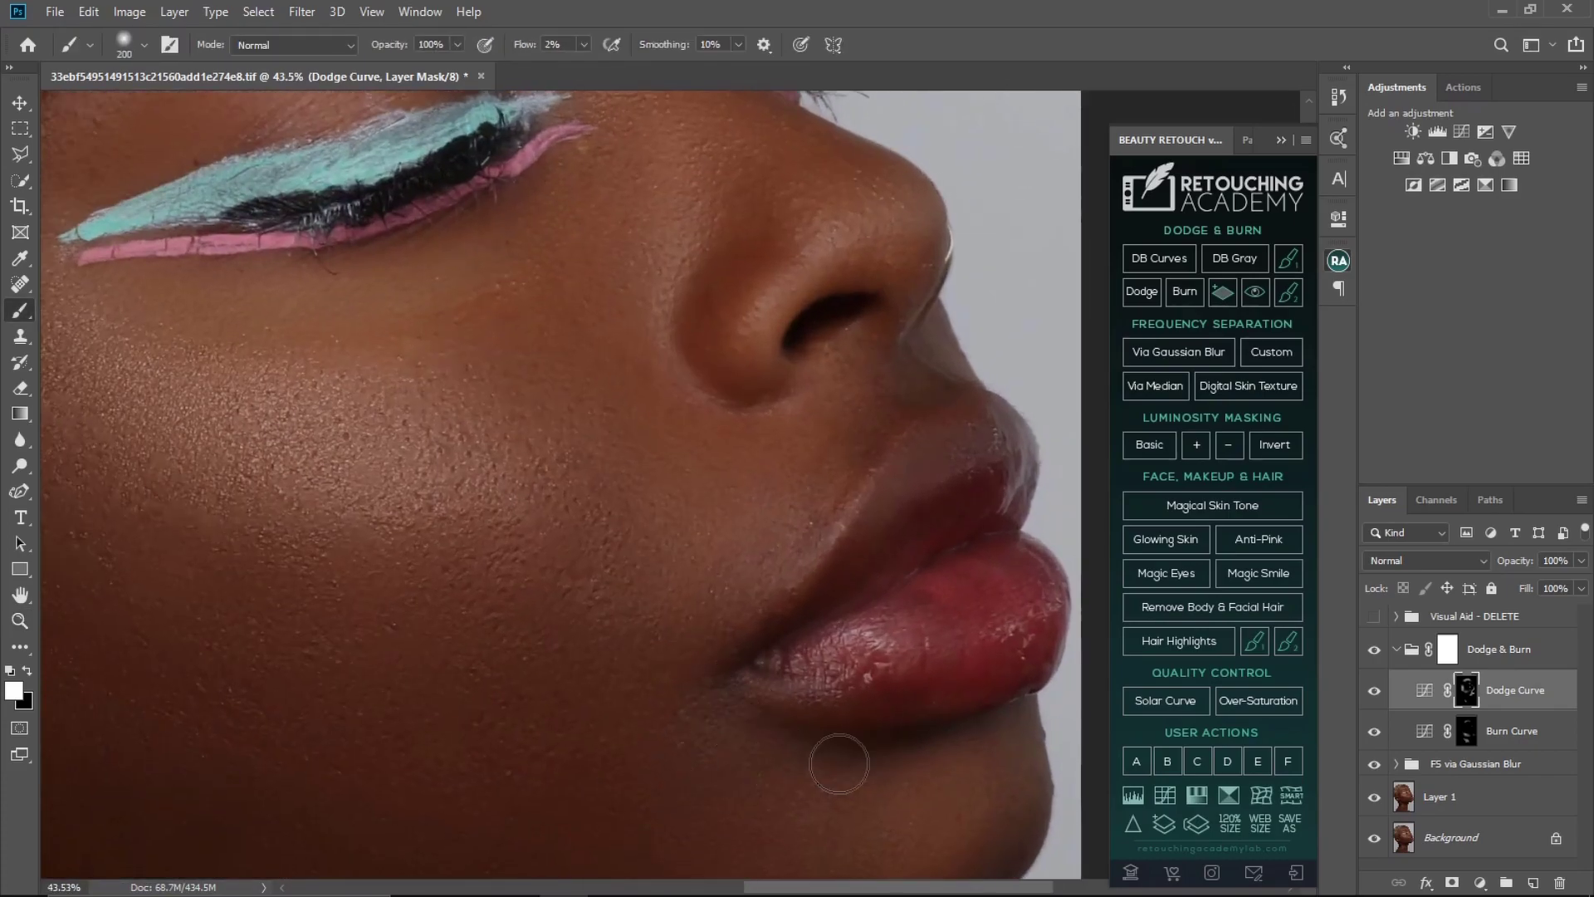
key("bracketleft")
key("bracketleft")
key("bracketleft")
key("bracketleft")
key("bracketright")
key("bracketright")
key("bracketright")
key("bracketright")
key("bracketright")
Examine the cheek and jaw up close and compare the portrait with and without the Dodge & Burn group and the Dodge Curve layer
key("z")
left_click_drag(749, 681, 777, 596)
mouse_move(678, 553)
left_mouse_down()
mouse_move(819, 605)
mouse_move(694, 576)
left_mouse_up()
key("b")
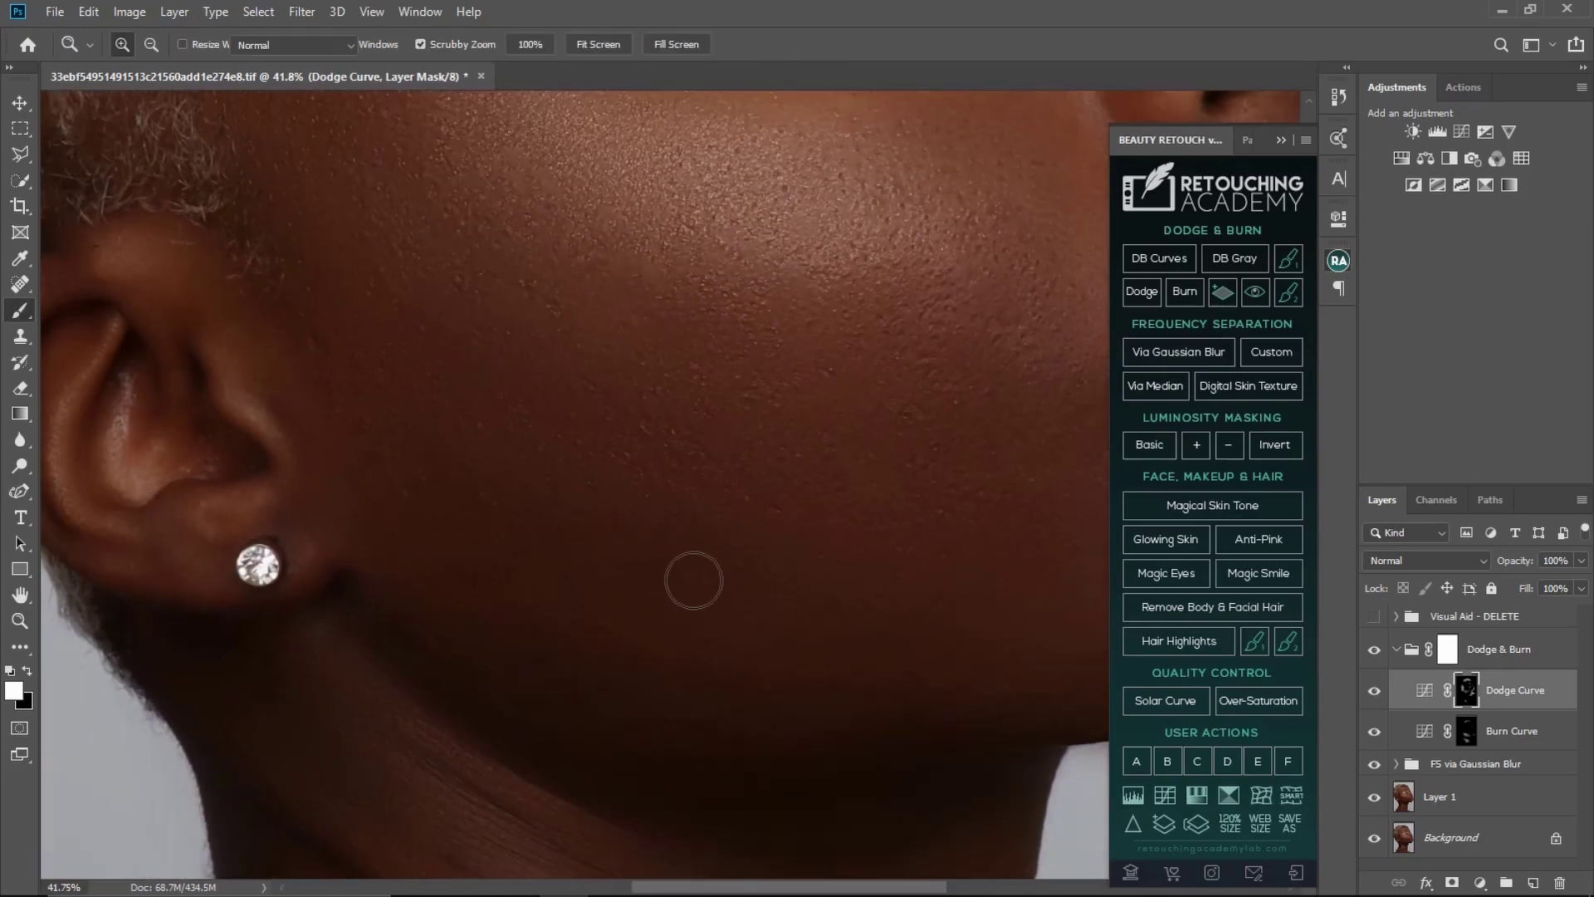
key("z")
mouse_move(827, 600)
left_mouse_down()
mouse_move(655, 584)
mouse_move(695, 590)
left_mouse_up()
key("b")
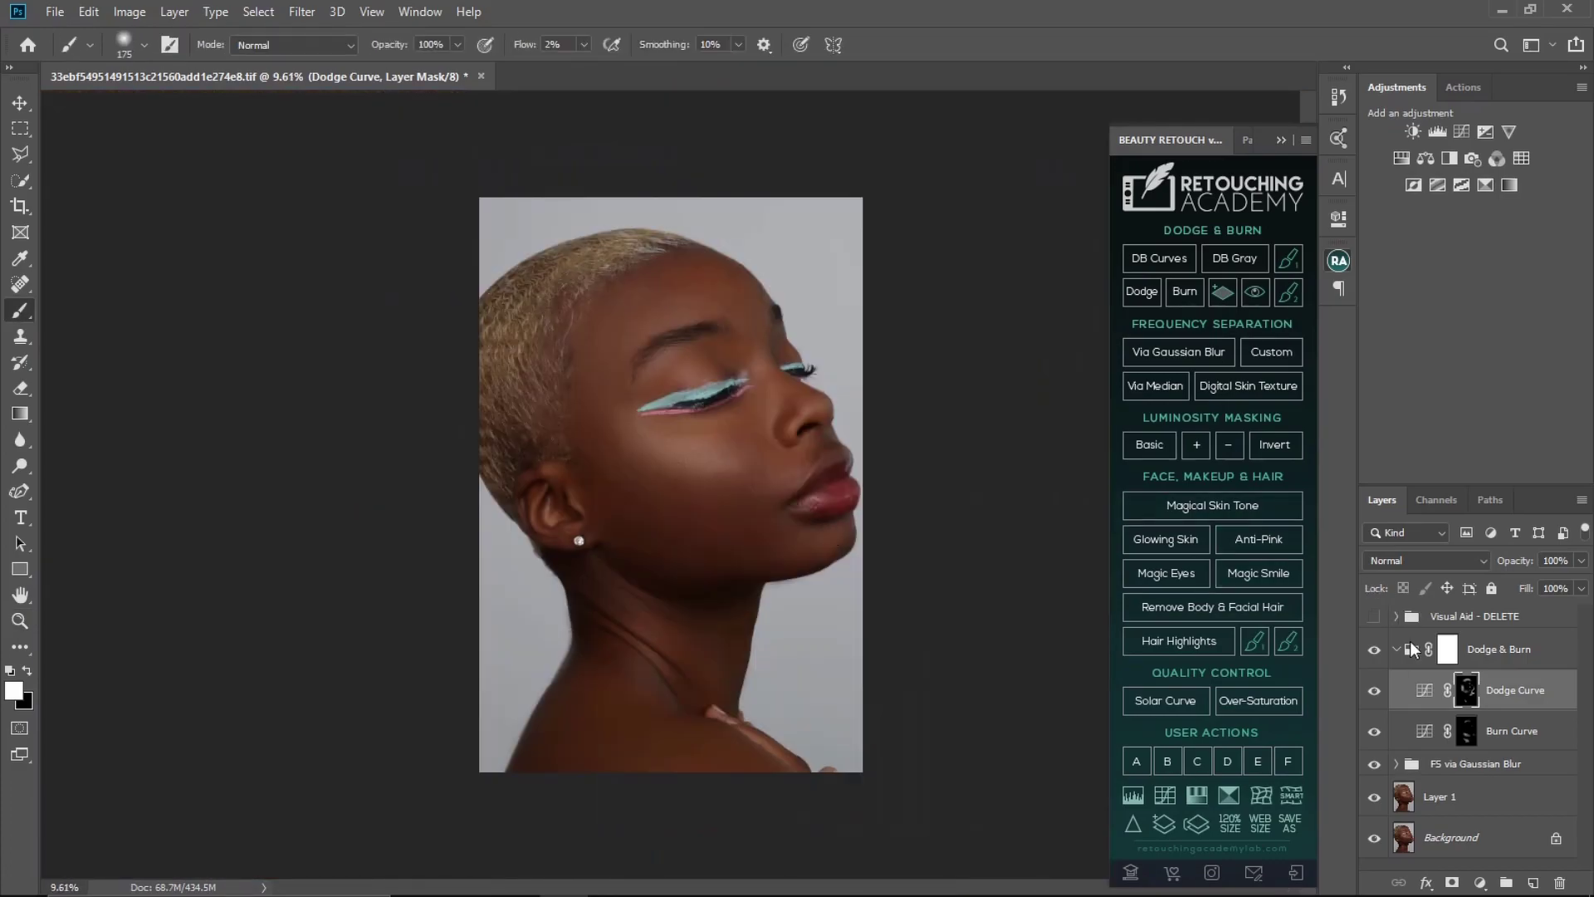
left_click(1376, 649)
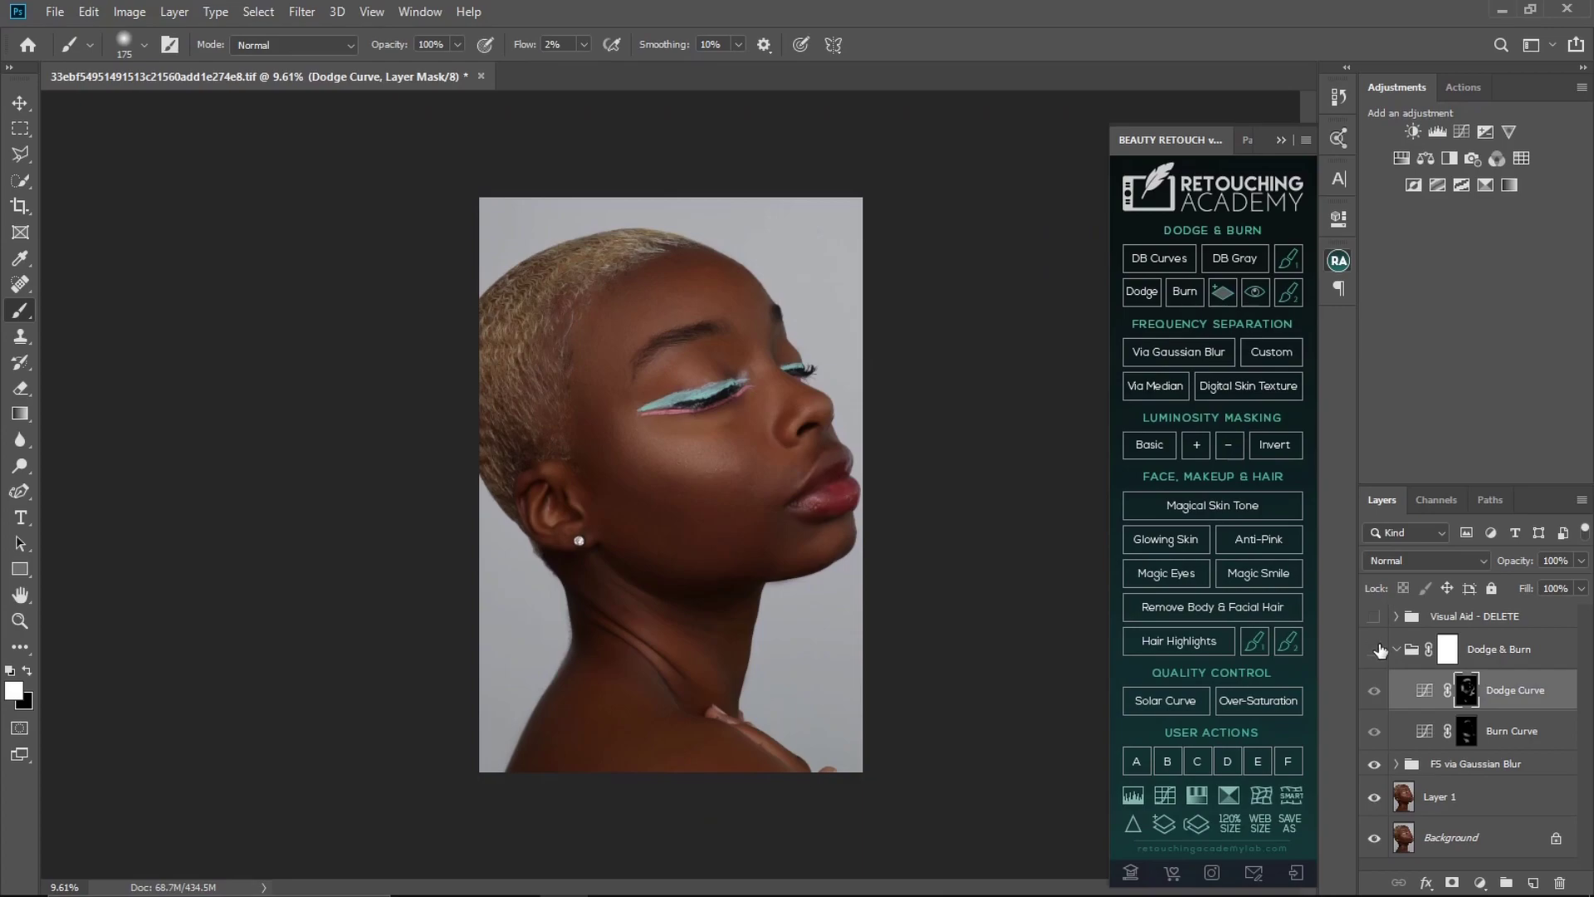
left_click(1377, 650)
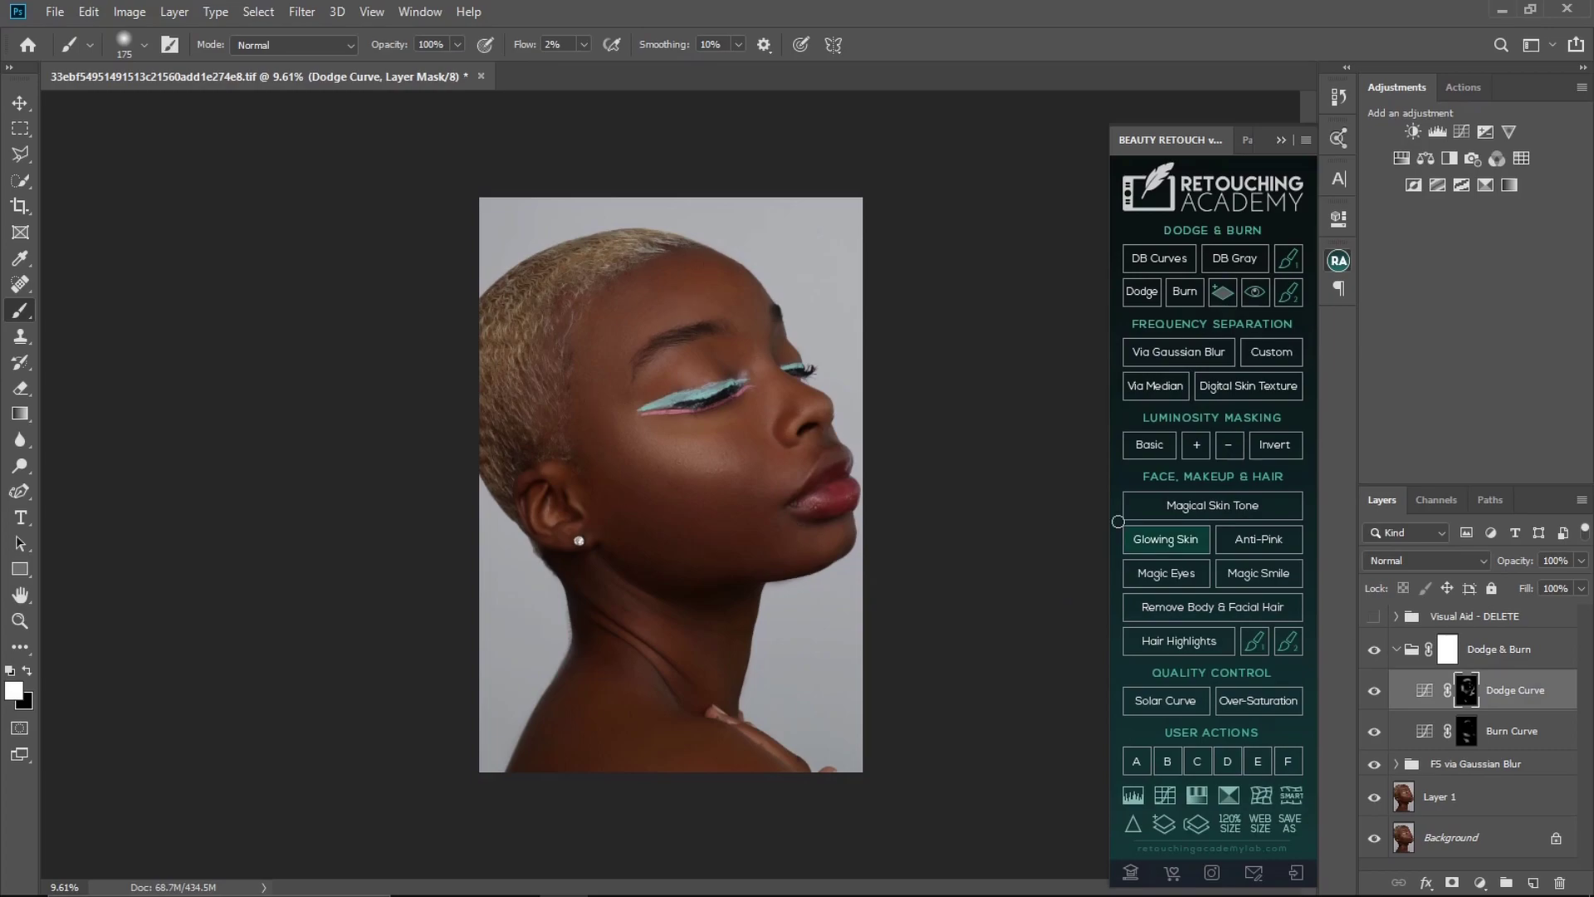
left_click(1376, 691)
left_click(1390, 702)
left_click(1376, 694)
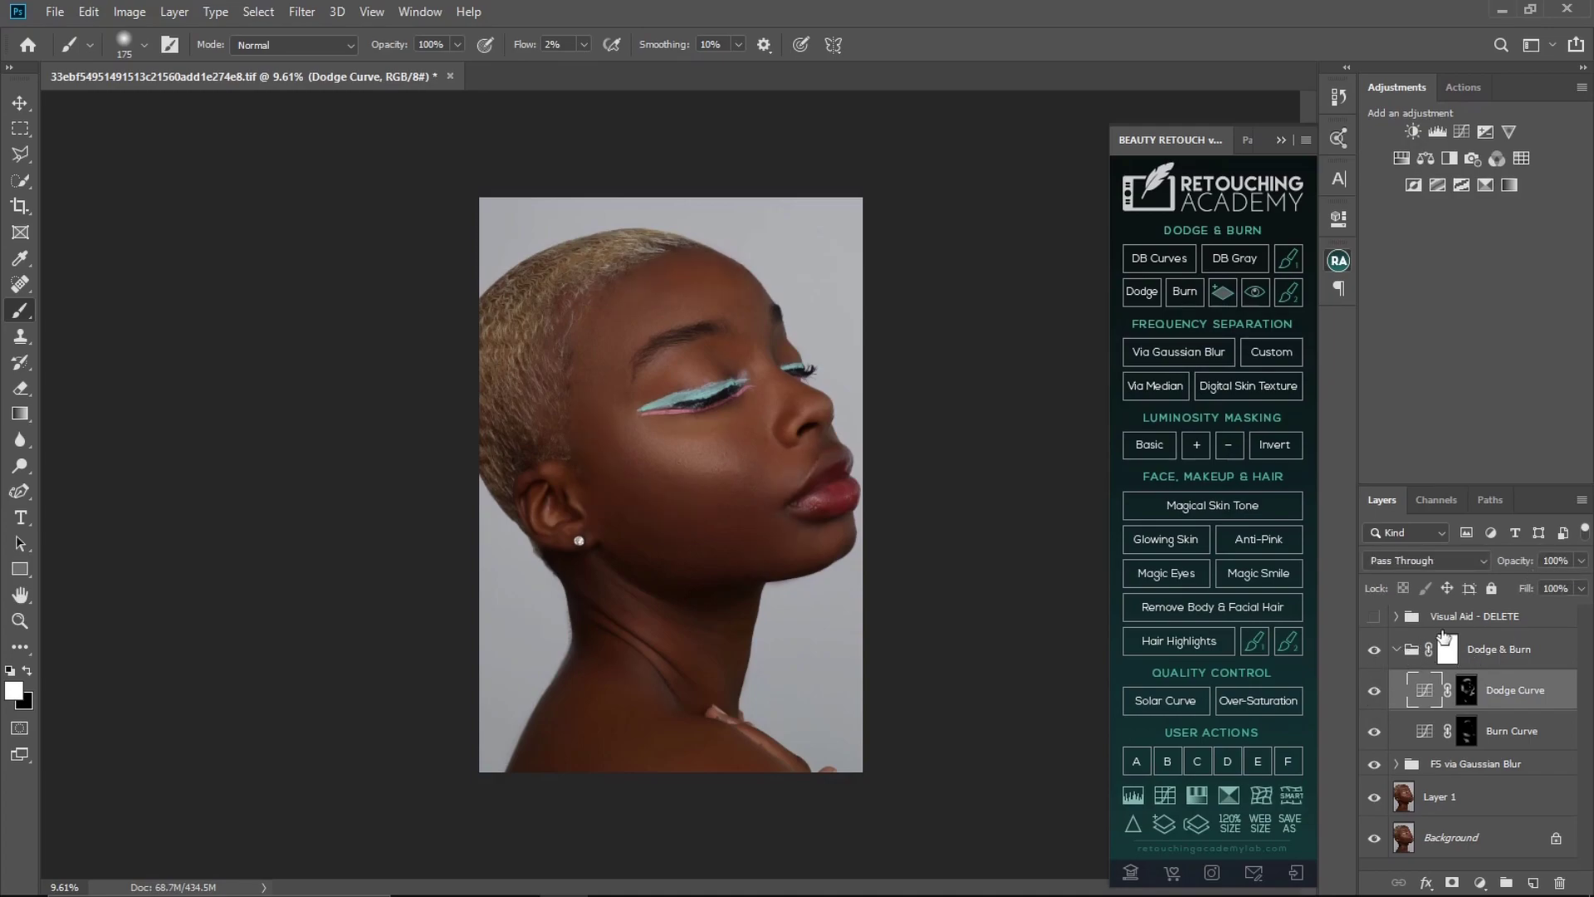
Lower the Dodge & Burn group's opacity to 89% and compare the portrait with the group hidden and shown
left_click(1397, 650)
left_click(1581, 560)
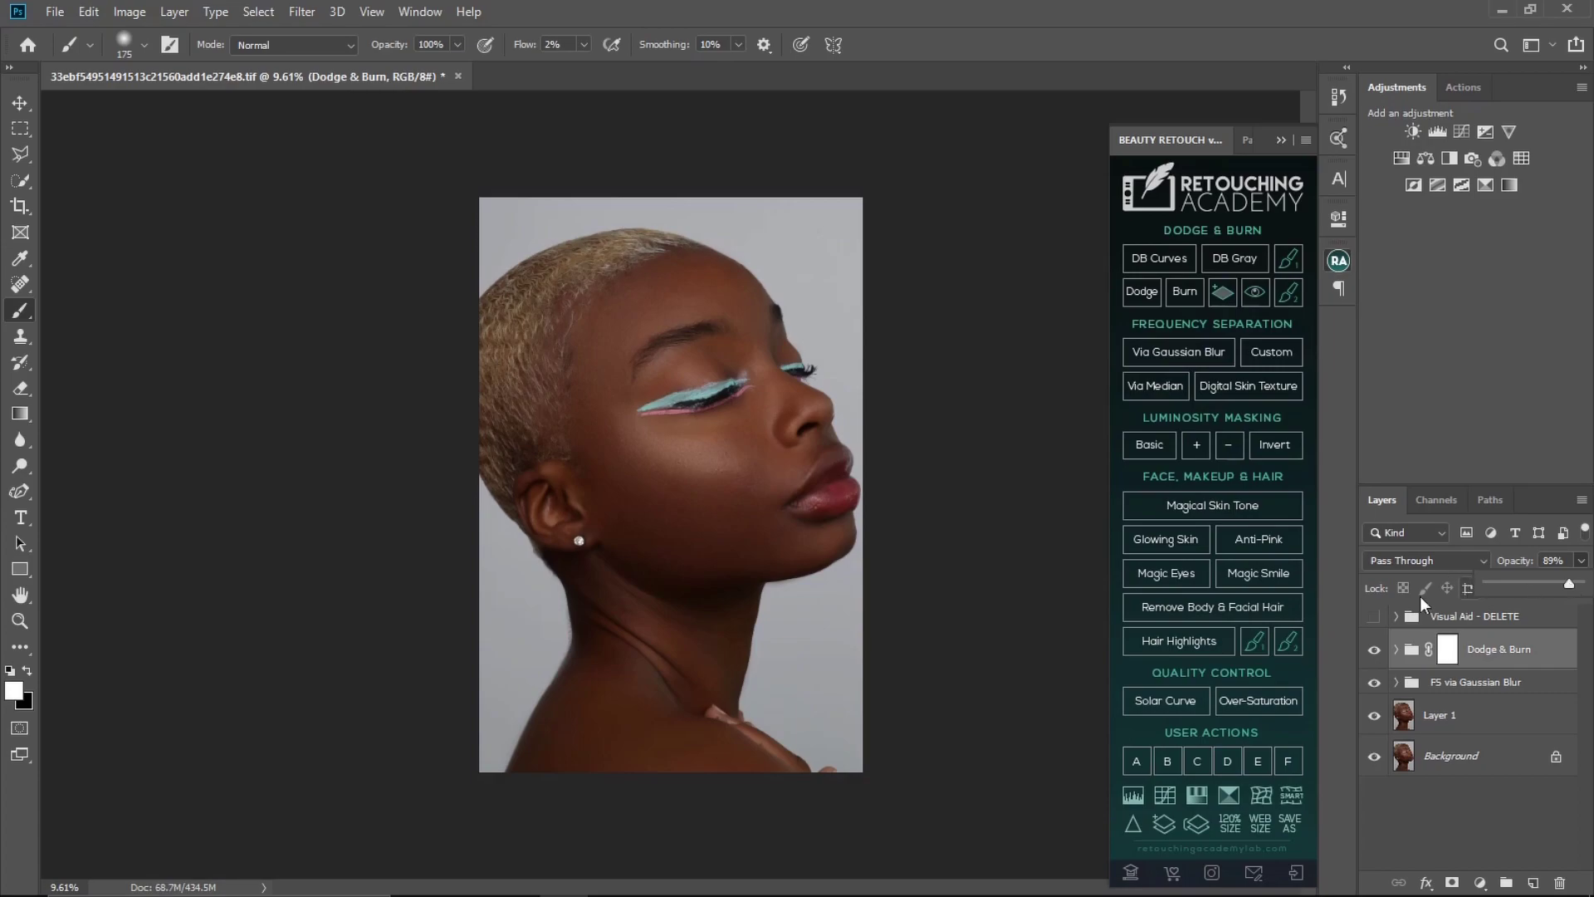
left_click(1375, 656)
left_click(1375, 656)
left_click(1378, 658)
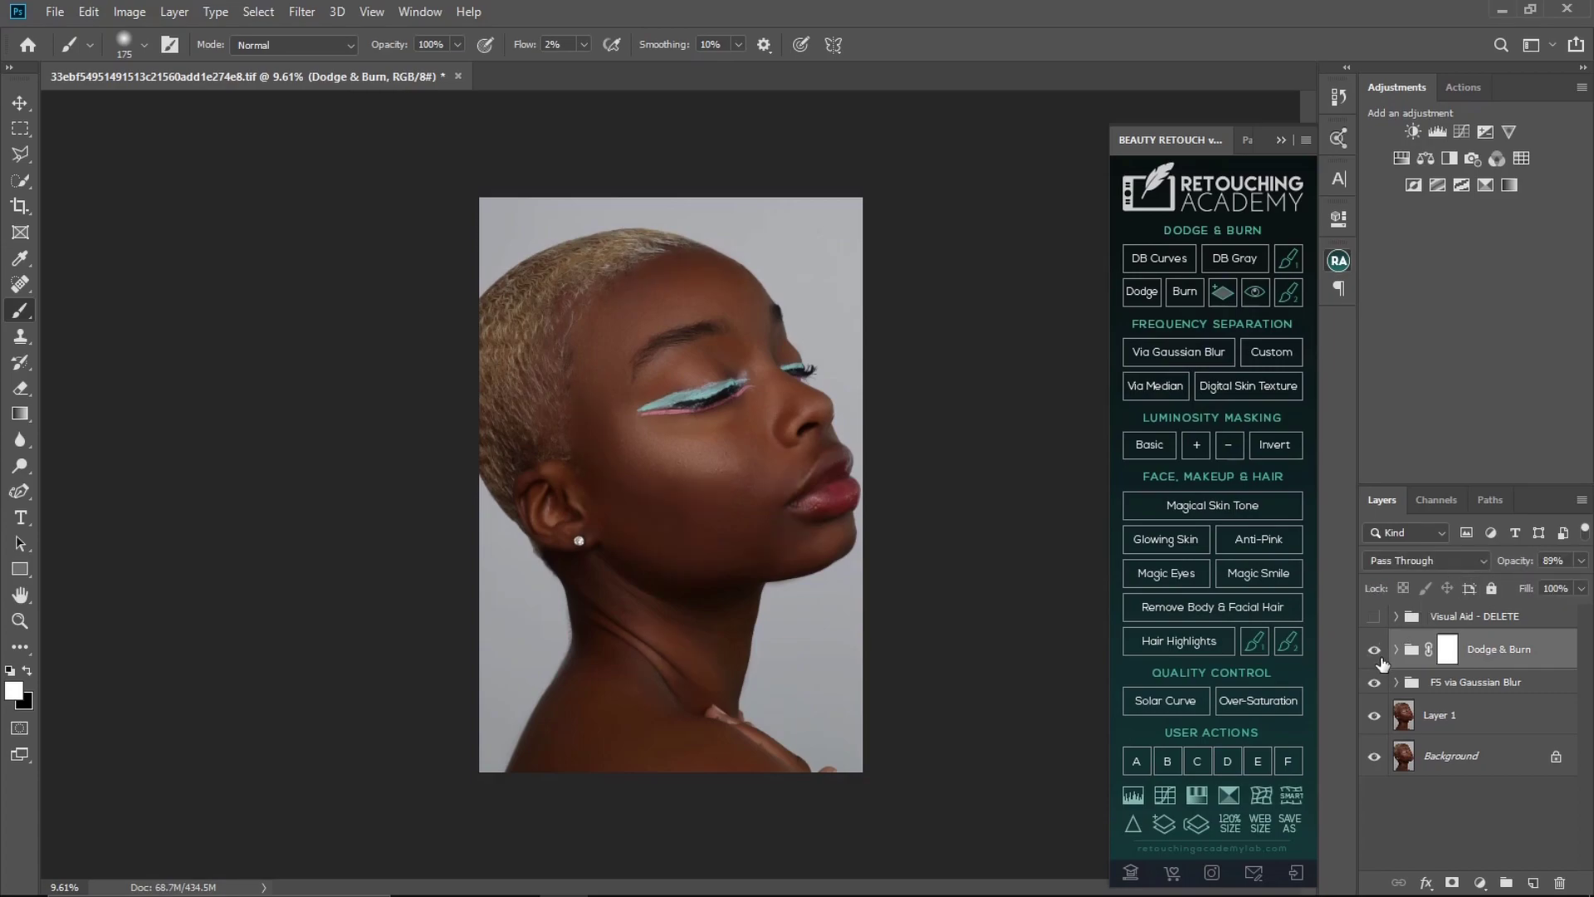
left_click_drag(730, 609, 686, 607)
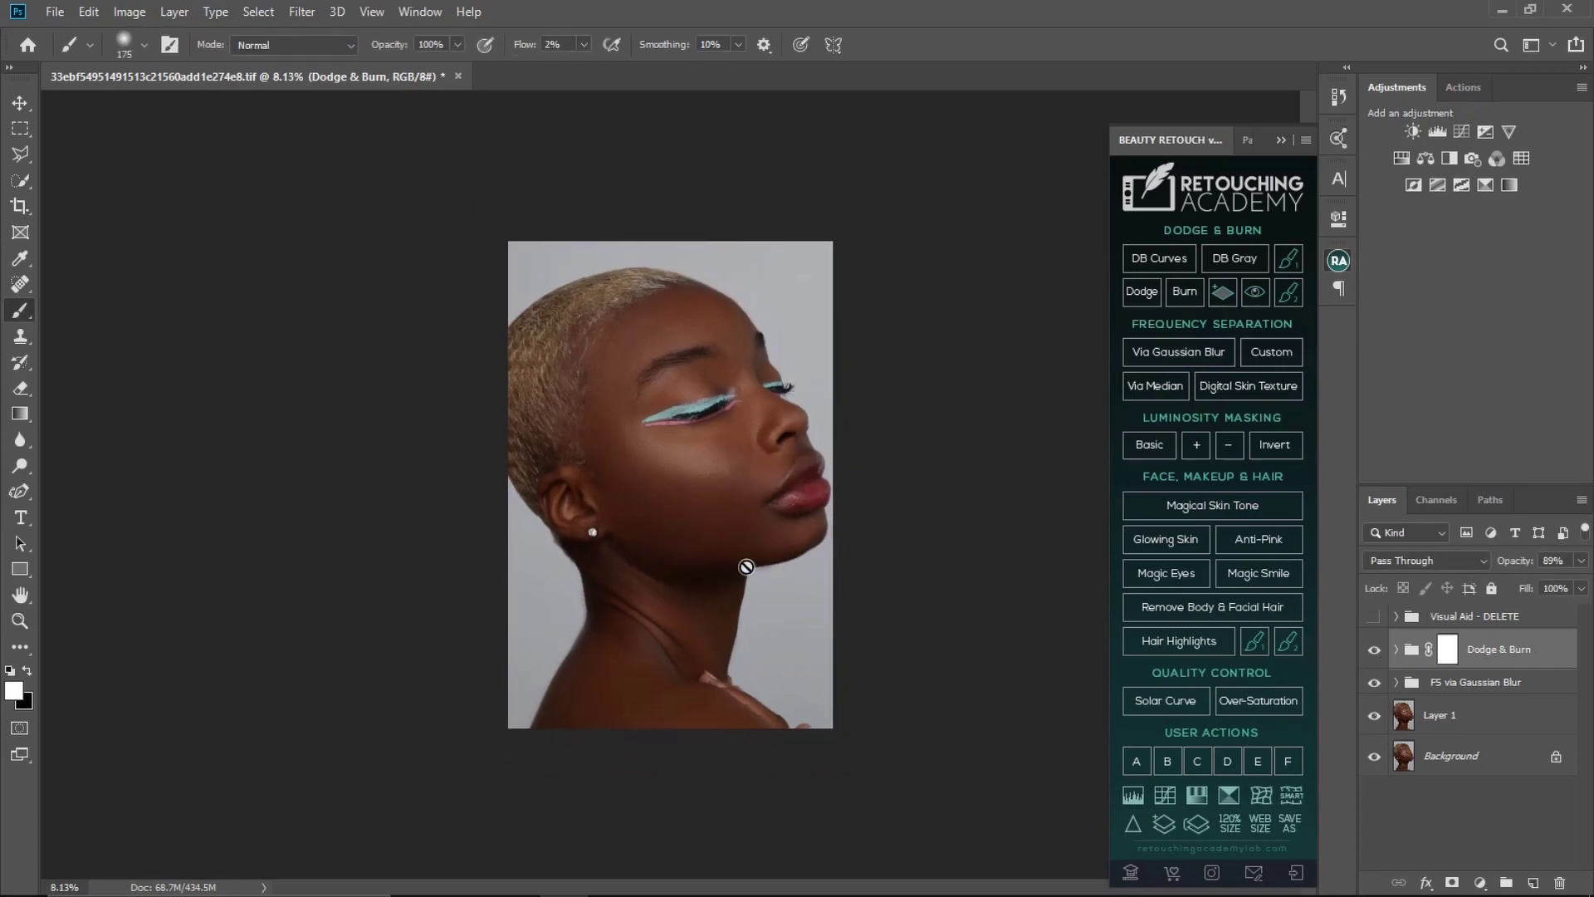
left_click_drag(711, 480, 780, 462)
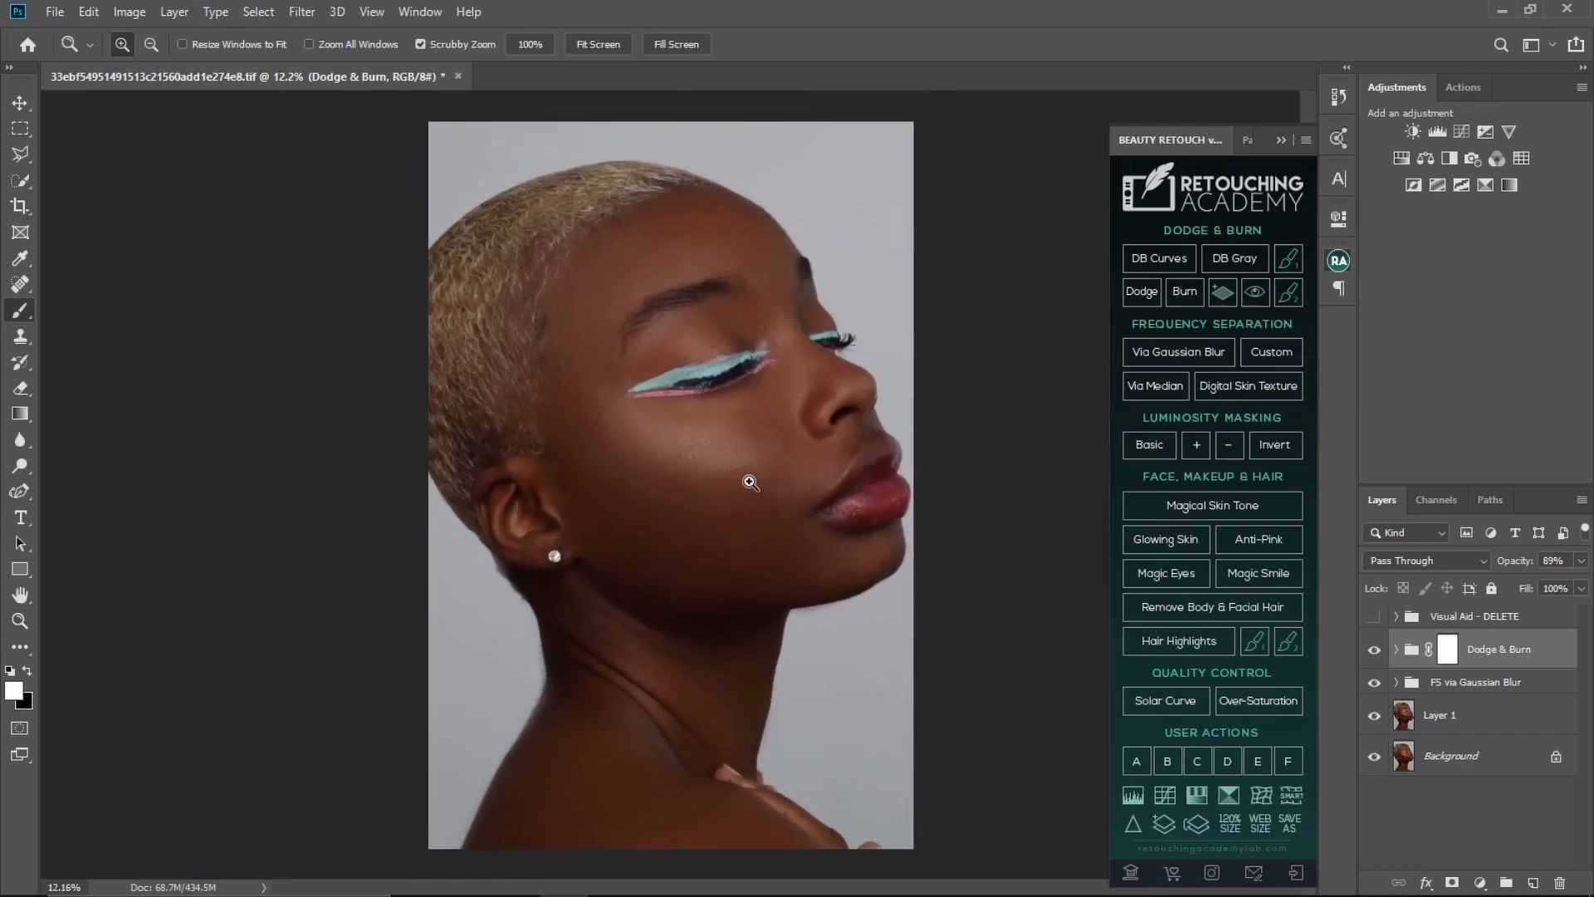
key("b")
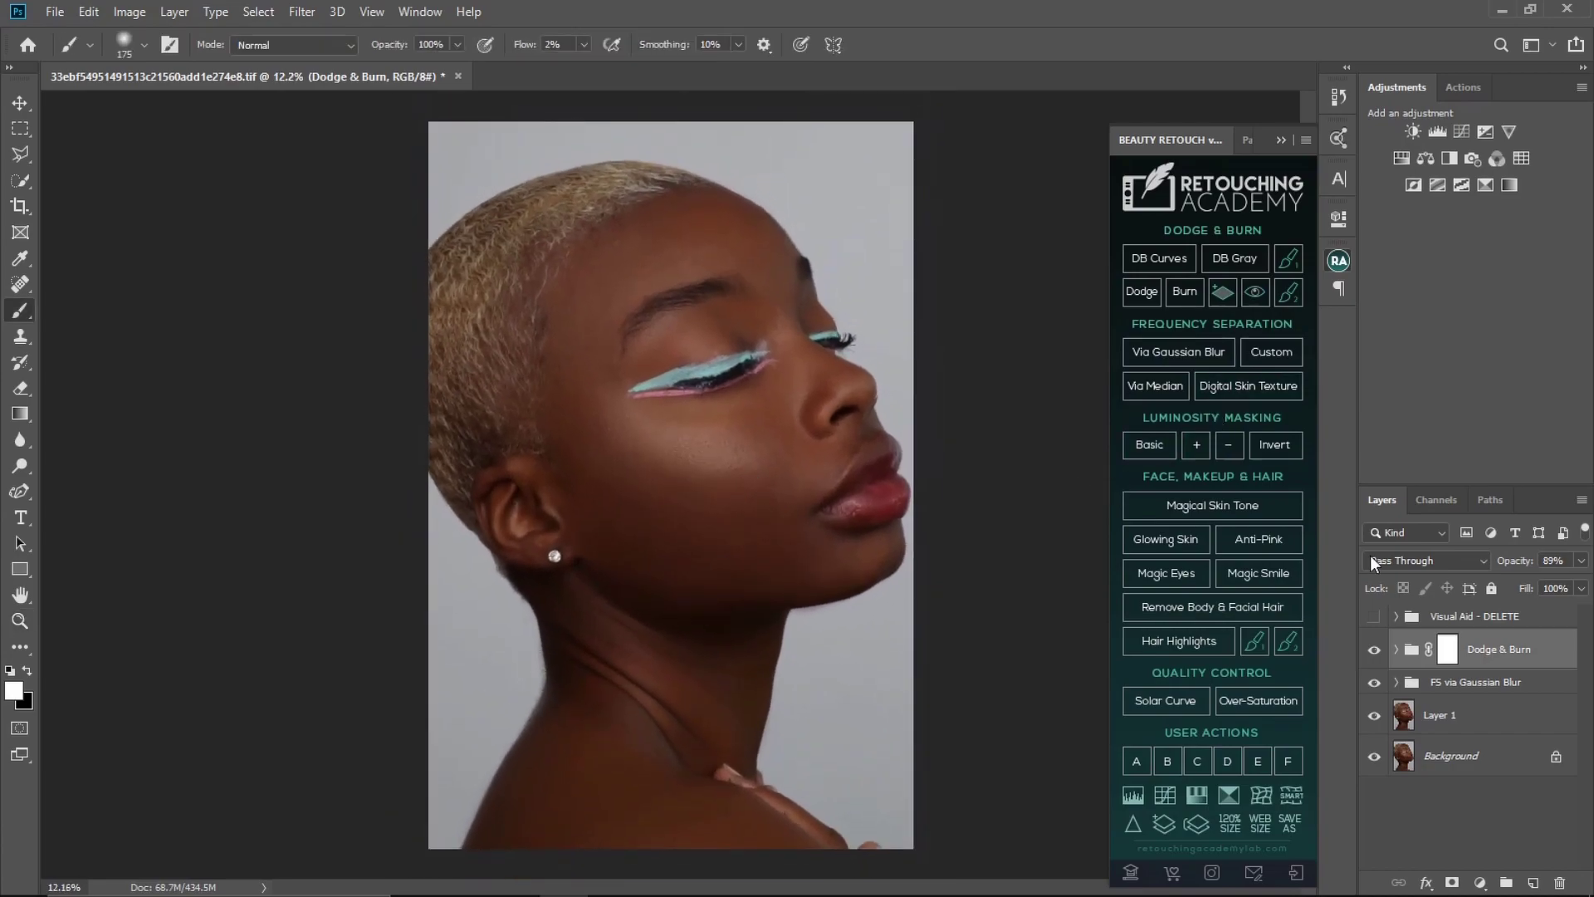
Delete the old Visual Aid group and create a second set of dodge and burn curves, hiding its Visual Aid - Color Check layer
left_click(1459, 614)
key("Delete")
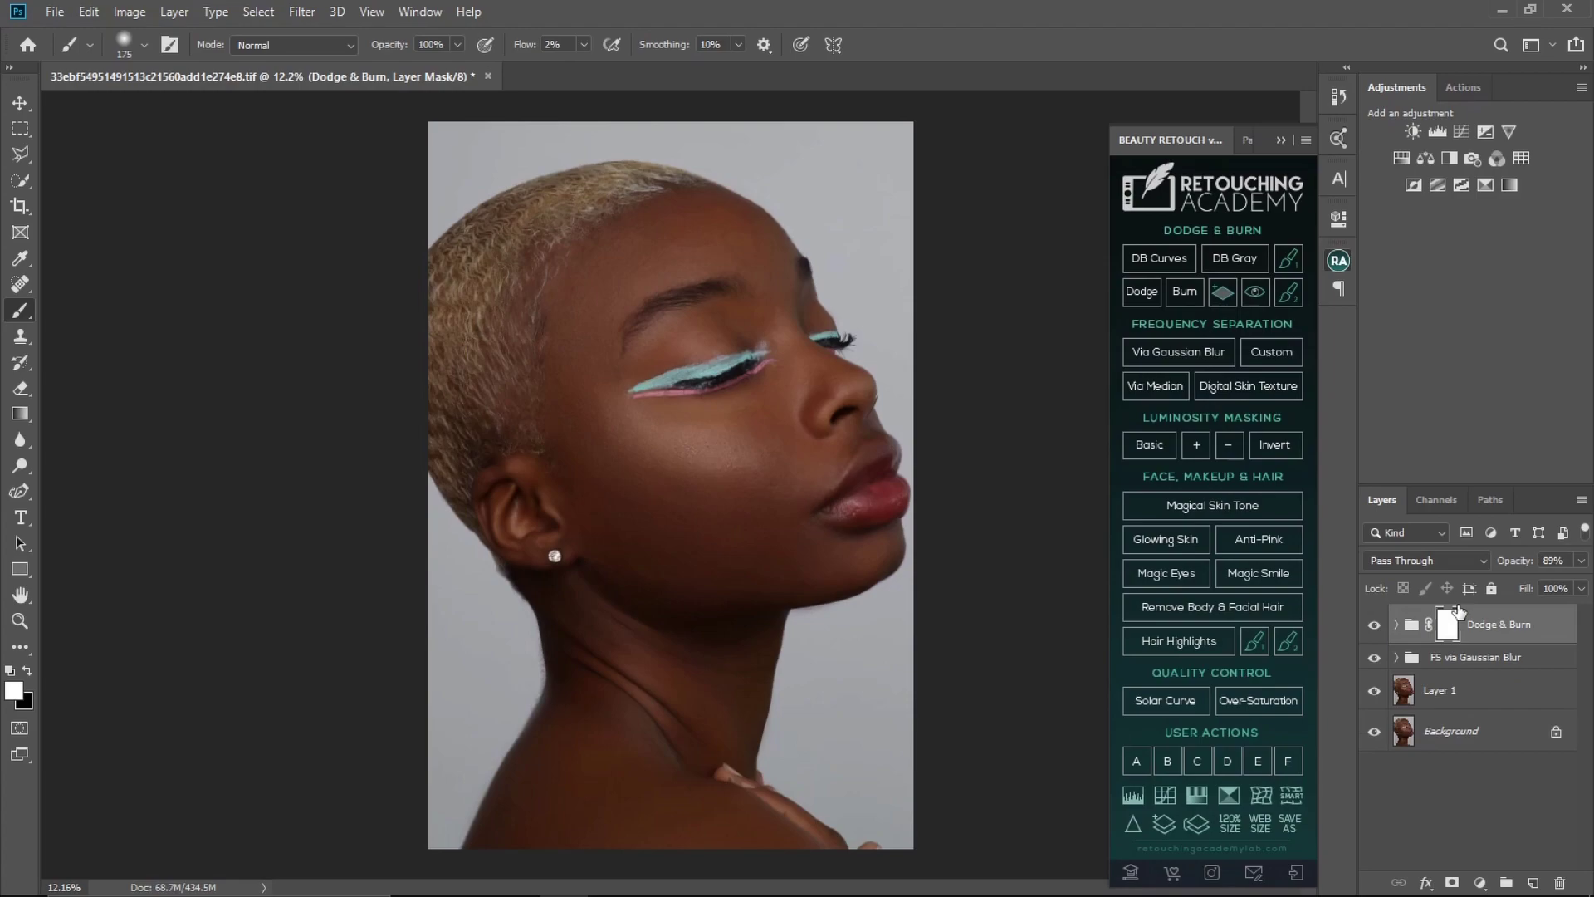
left_click(1170, 253)
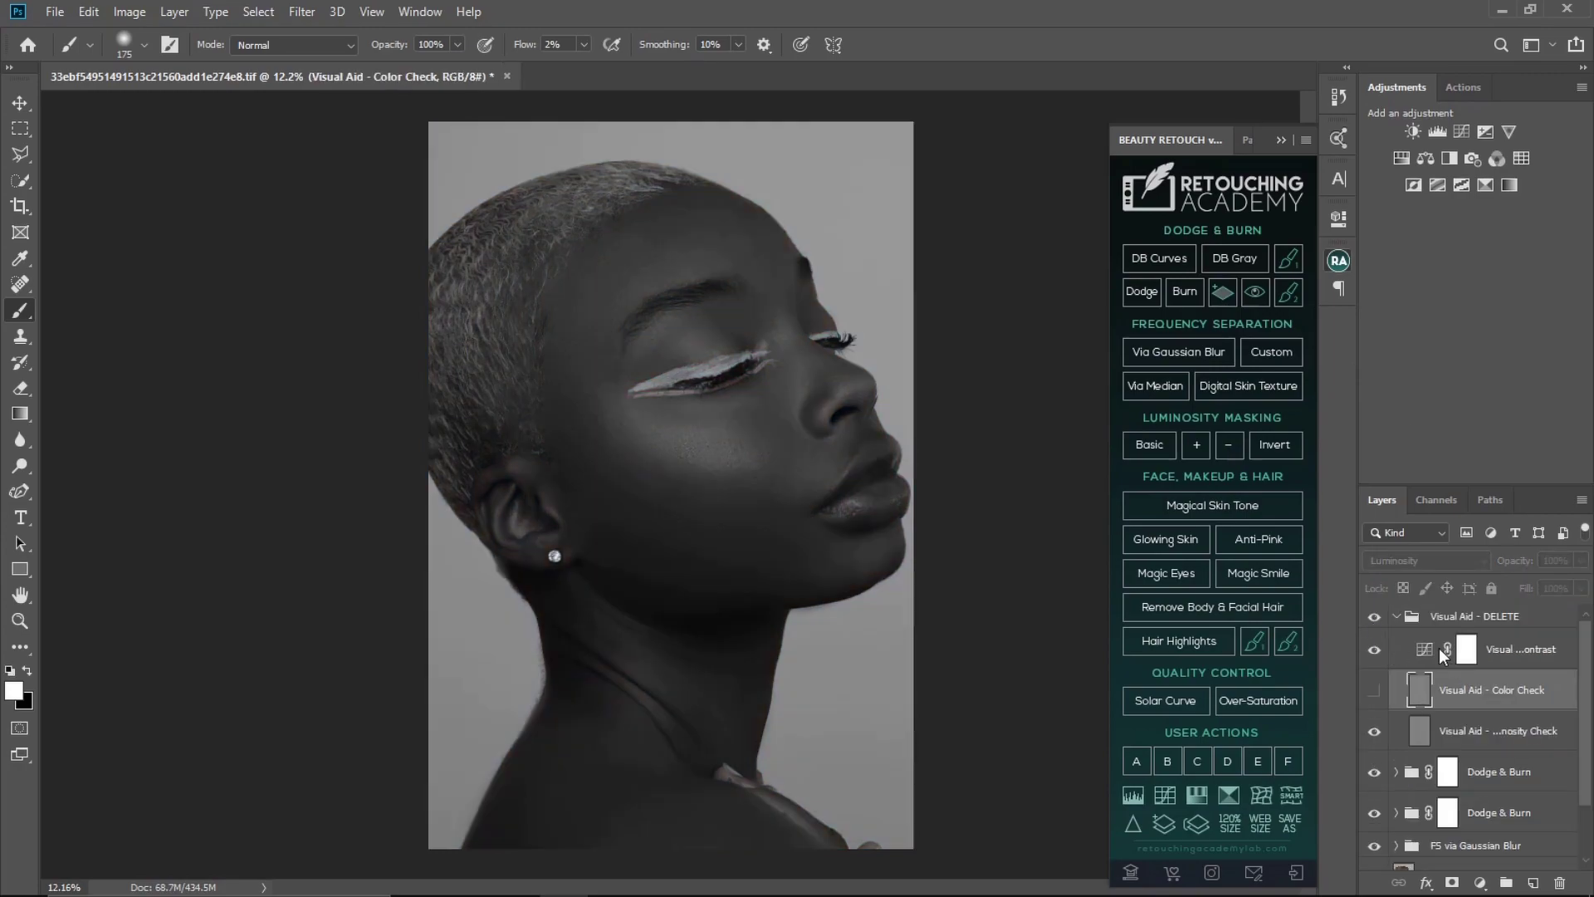
left_click(1397, 616)
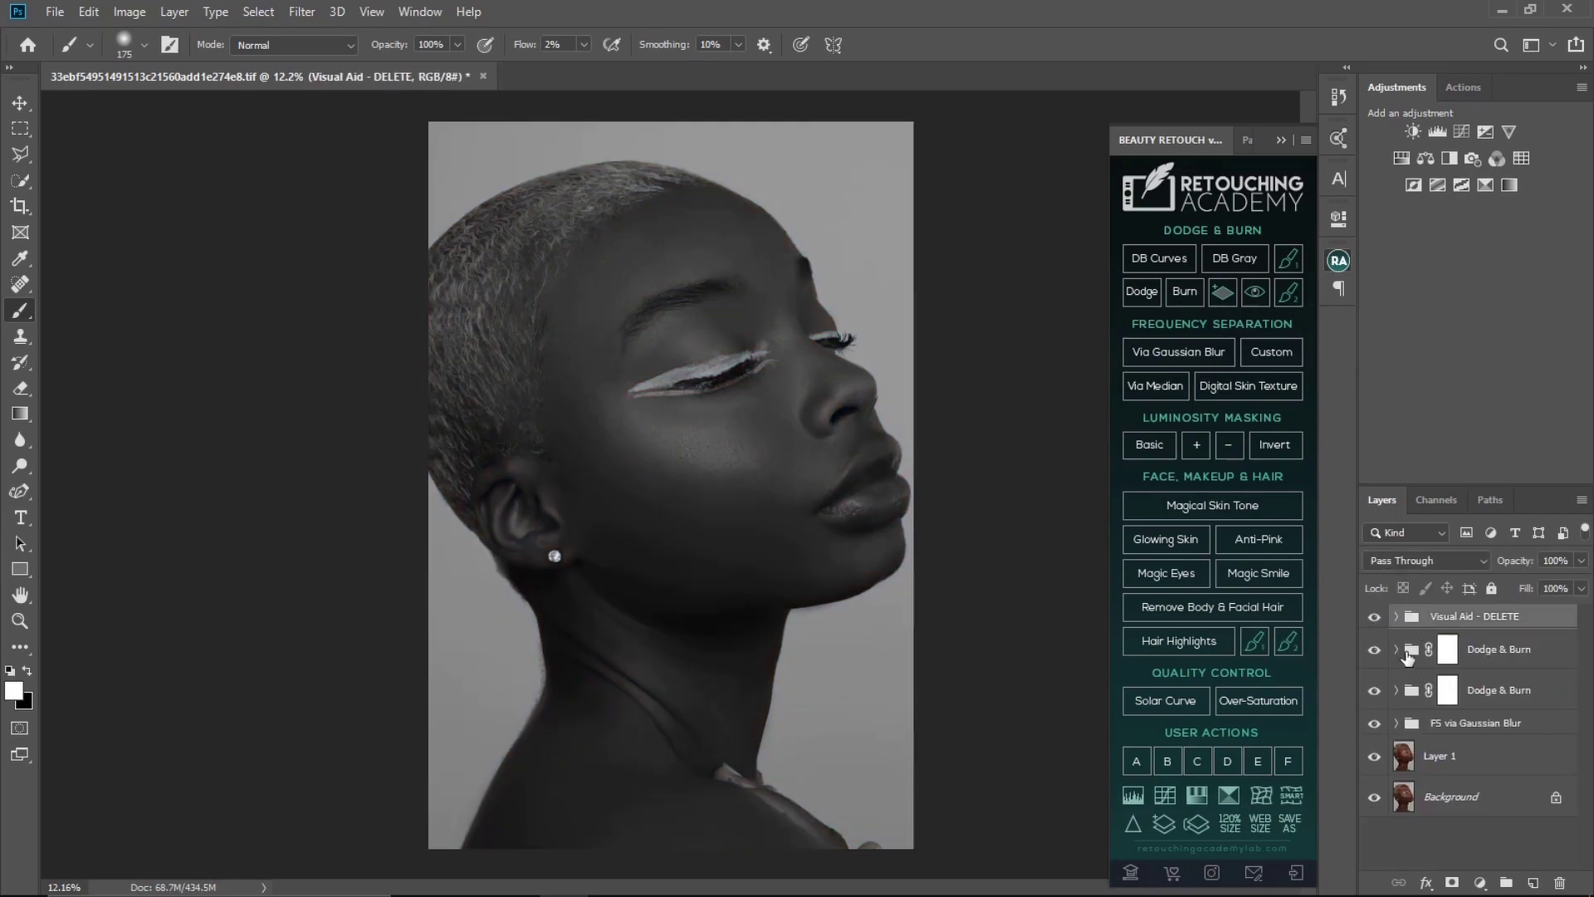
Dodge the cheekbone highlight on the new Dodge Curve mask with a soft white brush of about 500 px at 4% flow
left_click(1398, 649)
left_click(1467, 693)
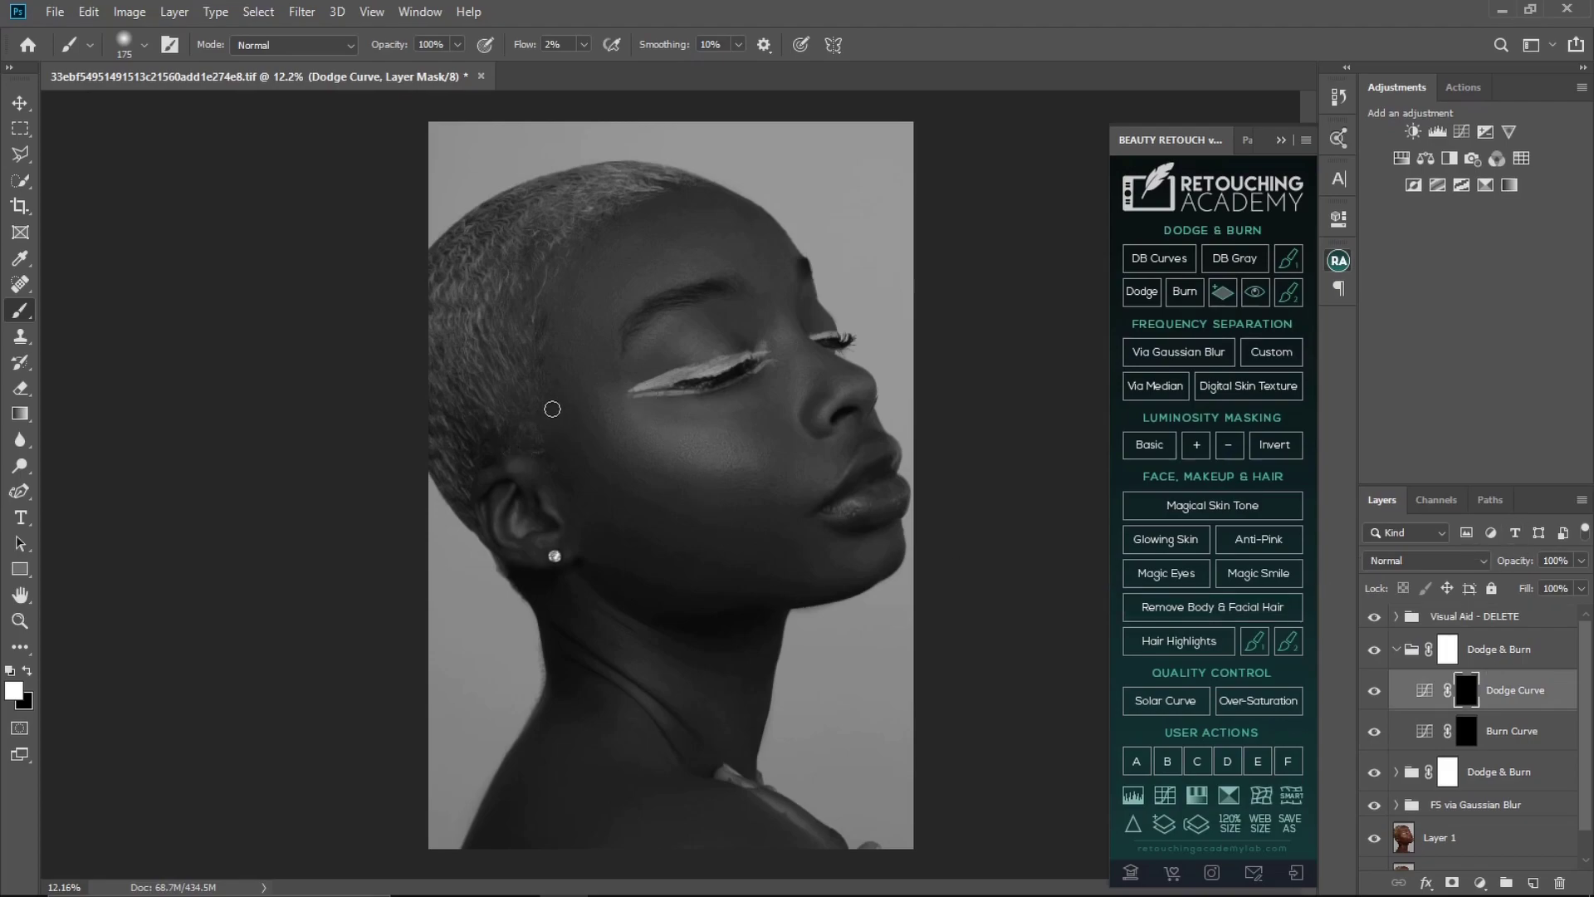
key("bracketright")
key("bracketright")
key("bracketright")
key("bracketright")
key("BackSpace")
type("4")
key("Return")
key("bracketleft")
key("bracketleft")
key("bracketright")
mouse_move(628, 420)
left_mouse_down()
mouse_move(707, 463)
mouse_move(732, 447)
mouse_move(647, 424)
mouse_move(666, 443)
mouse_move(731, 447)
mouse_move(697, 455)
mouse_move(644, 434)
mouse_move(692, 458)
mouse_move(724, 456)
left_mouse_up()
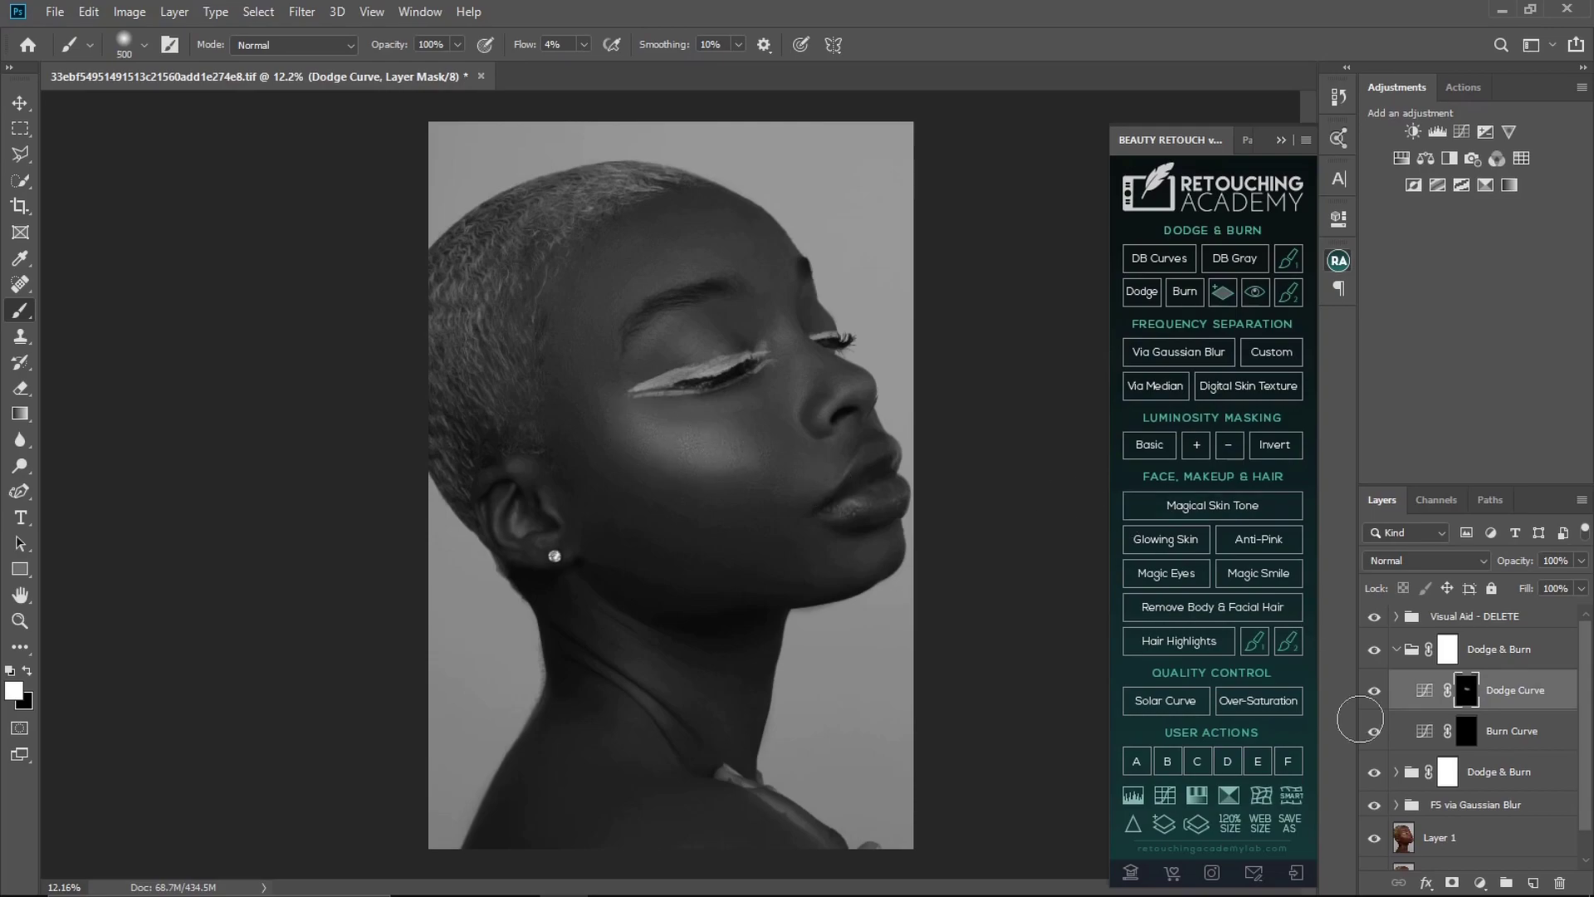
Hide the FS via Gaussian Blur group and build up the cheekbone highlight on the new Dodge Curve mask, starting with a 250 px brush
key("bracketleft")
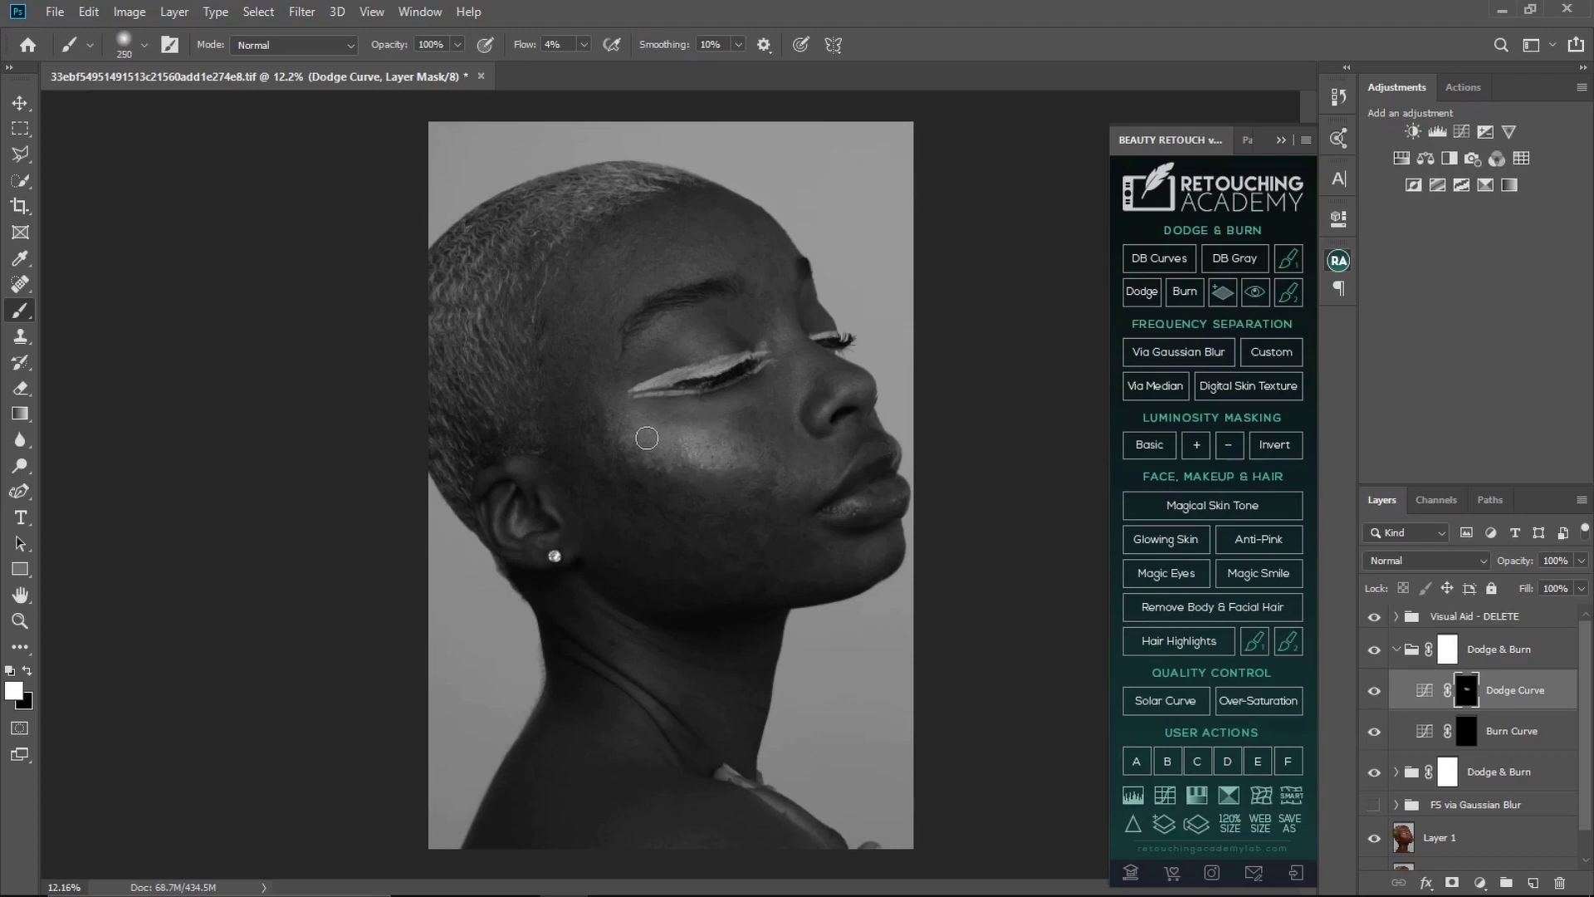
key("bracketright")
mouse_move(737, 457)
left_mouse_down()
mouse_move(672, 453)
mouse_move(630, 418)
left_mouse_up()
key("bracketleft")
key("bracketleft")
key("bracketleft")
key("bracketright")
Burn the lower cheek toward the mouth on the new Burn Curve mask with a large soft white brush of about 1000 px
key("bracketright")
key("bracketright")
key("bracketright")
key("bracketright")
left_click(1465, 731)
key("bracketright")
key("bracketright")
key("bracketright")
key("bracketright")
key("bracketright")
key("bracketright")
key("bracketleft")
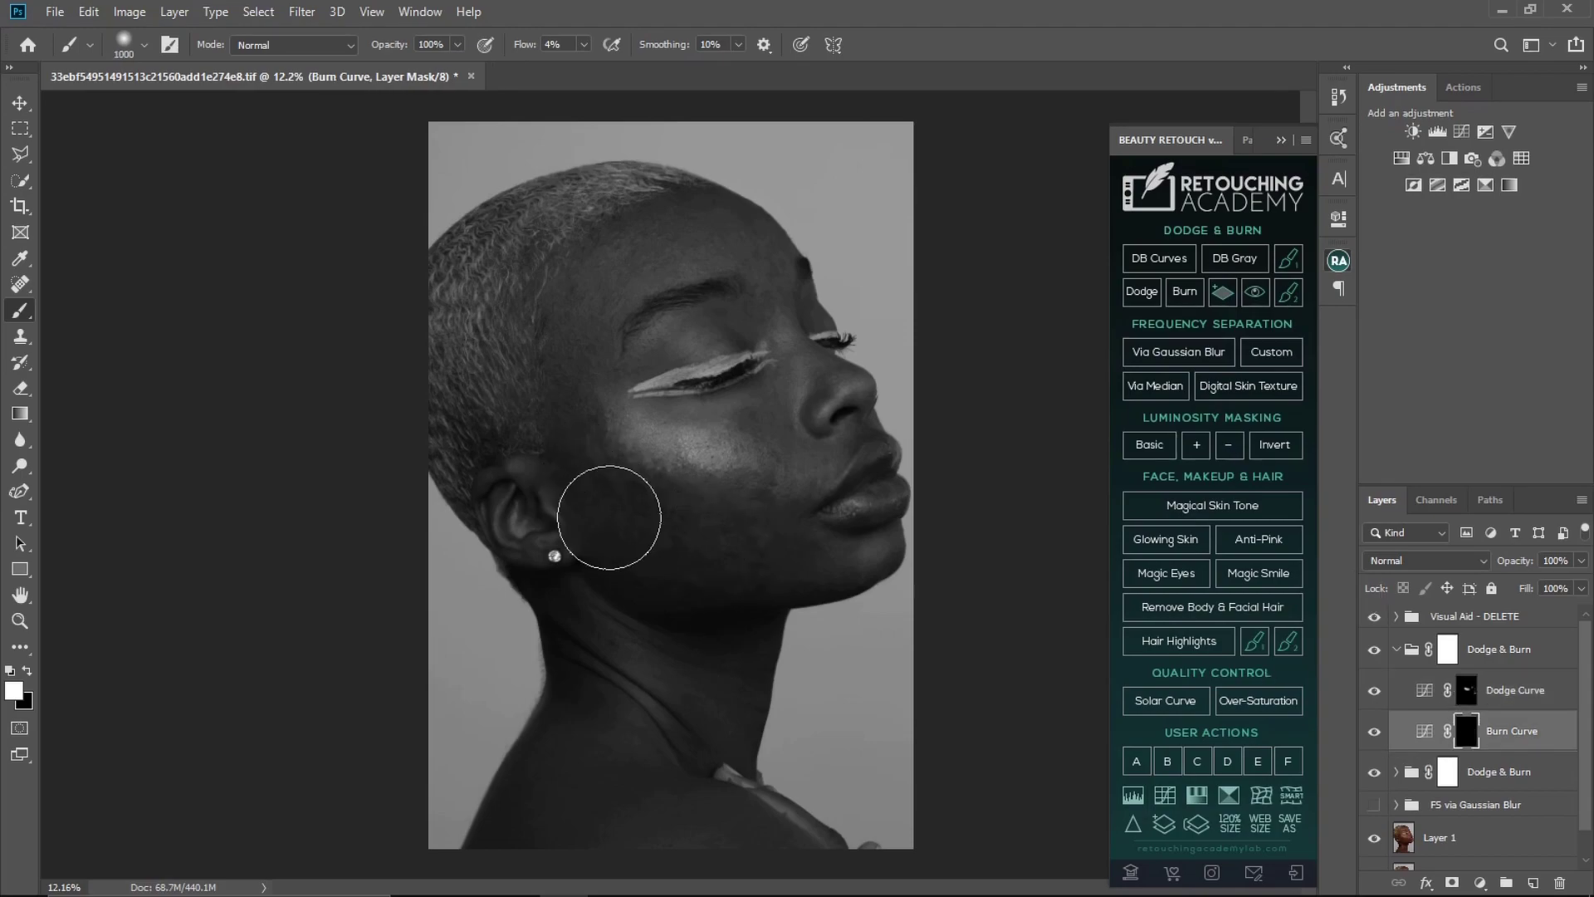
mouse_move(694, 560)
left_mouse_down()
mouse_move(820, 556)
mouse_move(790, 542)
mouse_move(647, 572)
mouse_move(777, 539)
mouse_move(793, 501)
left_mouse_up()
Burn the upper forehead and outer face contours on the new Burn Curve mask, varying the soft brush from about 500 to 900 px
key("bracketleft")
key("bracketleft")
key("bracketleft")
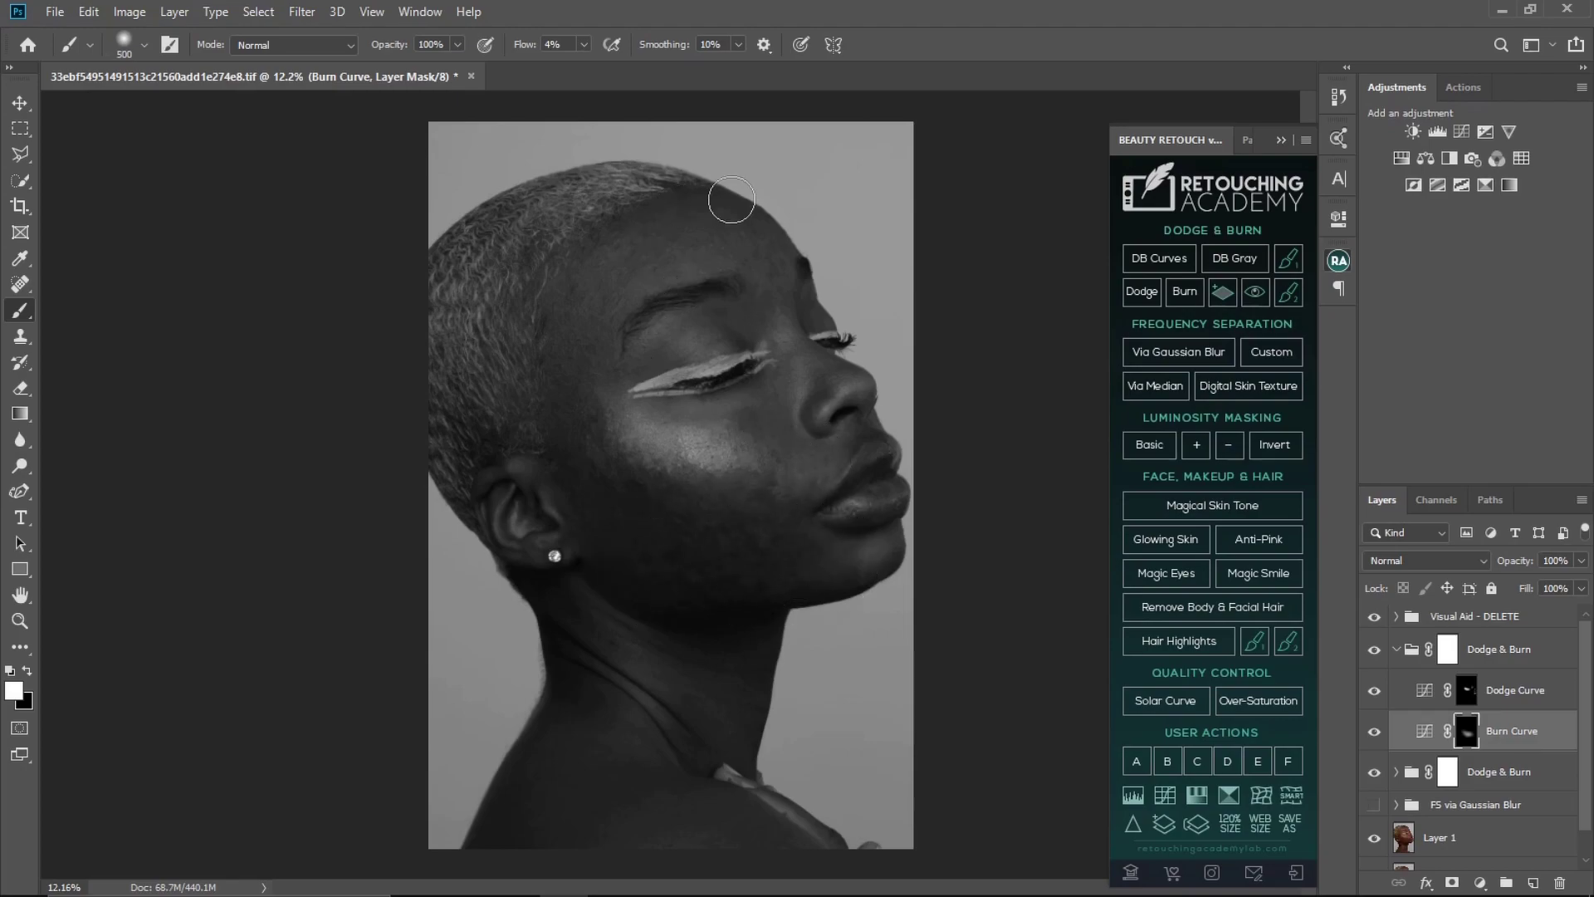
key("bracketleft")
key("bracketleft")
key("bracketleft")
key("bracketright")
key("bracketright")
key("bracketright")
key("bracketright")
key("bracketright")
key("bracketright")
key("bracketright")
key("bracketright")
key("bracketright")
Show the FS via Gaussian Blur group again and collapse the upper Dodge & Burn group
left_click(1376, 805)
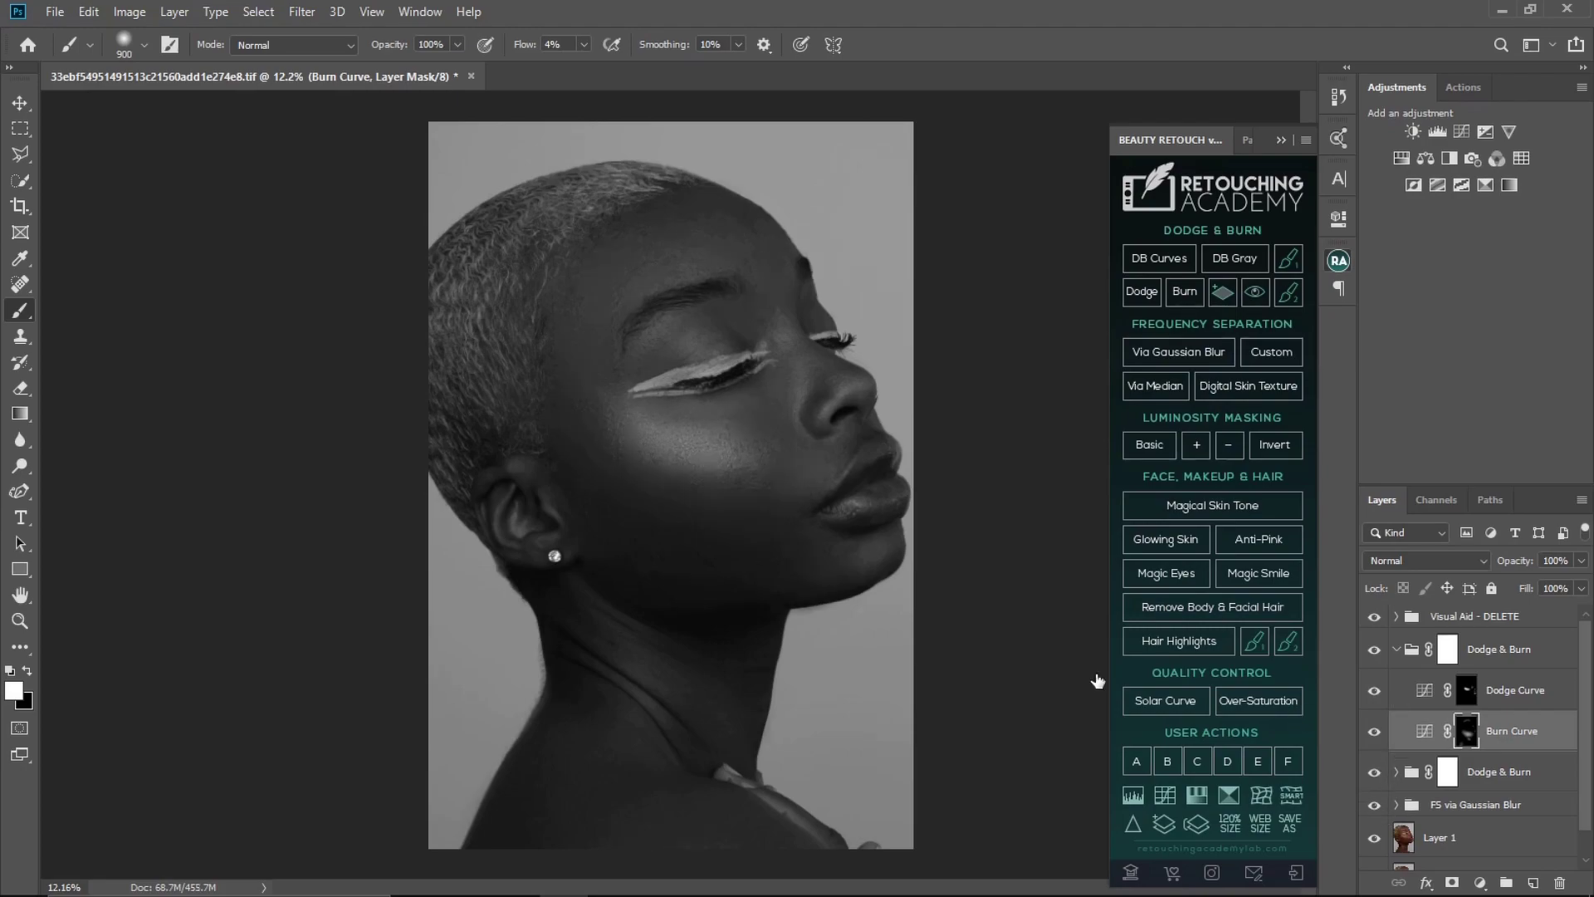
key("z")
left_click_drag(1096, 676, 883, 620)
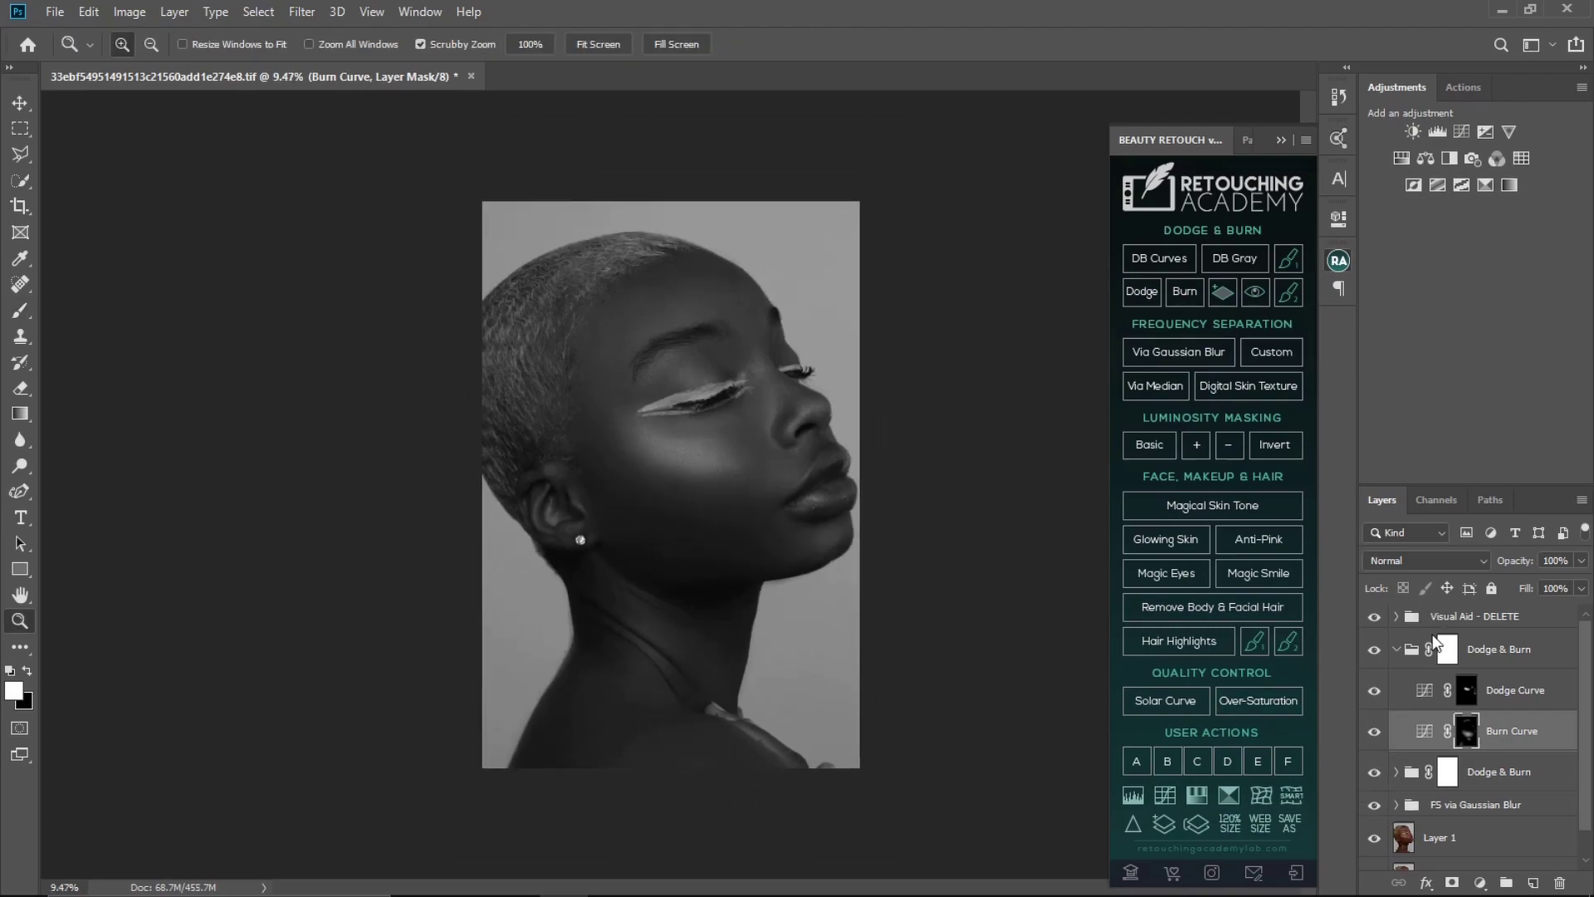
left_click(1396, 650)
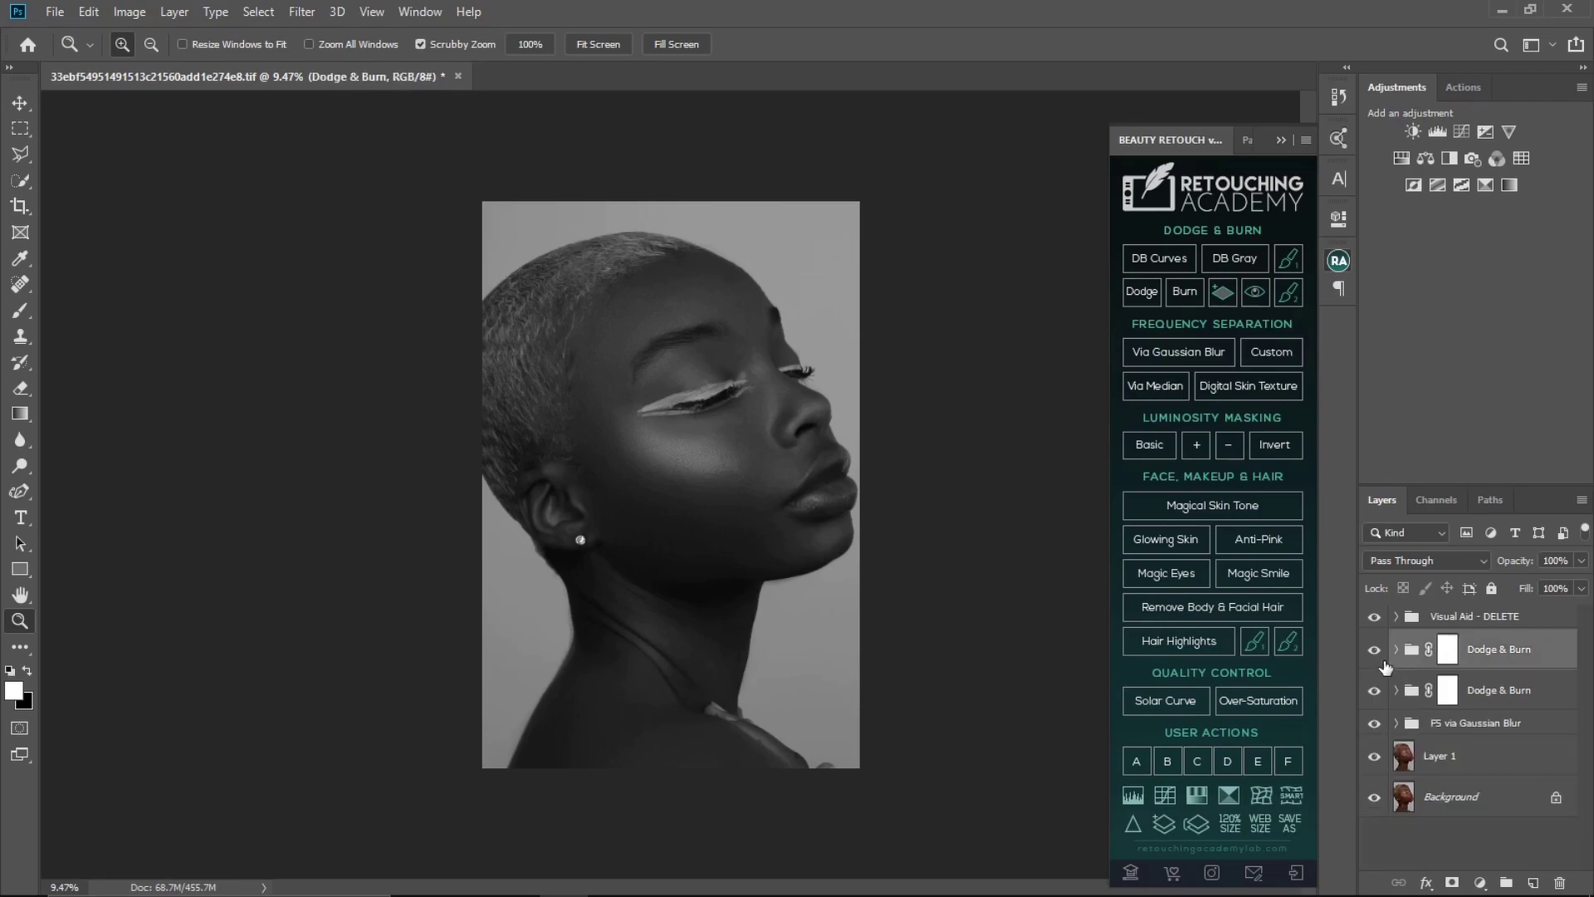
Hide the Visual Aid - DELETE group and compare the portrait with the upper Dodge & Burn group off and on
left_click(1374, 652)
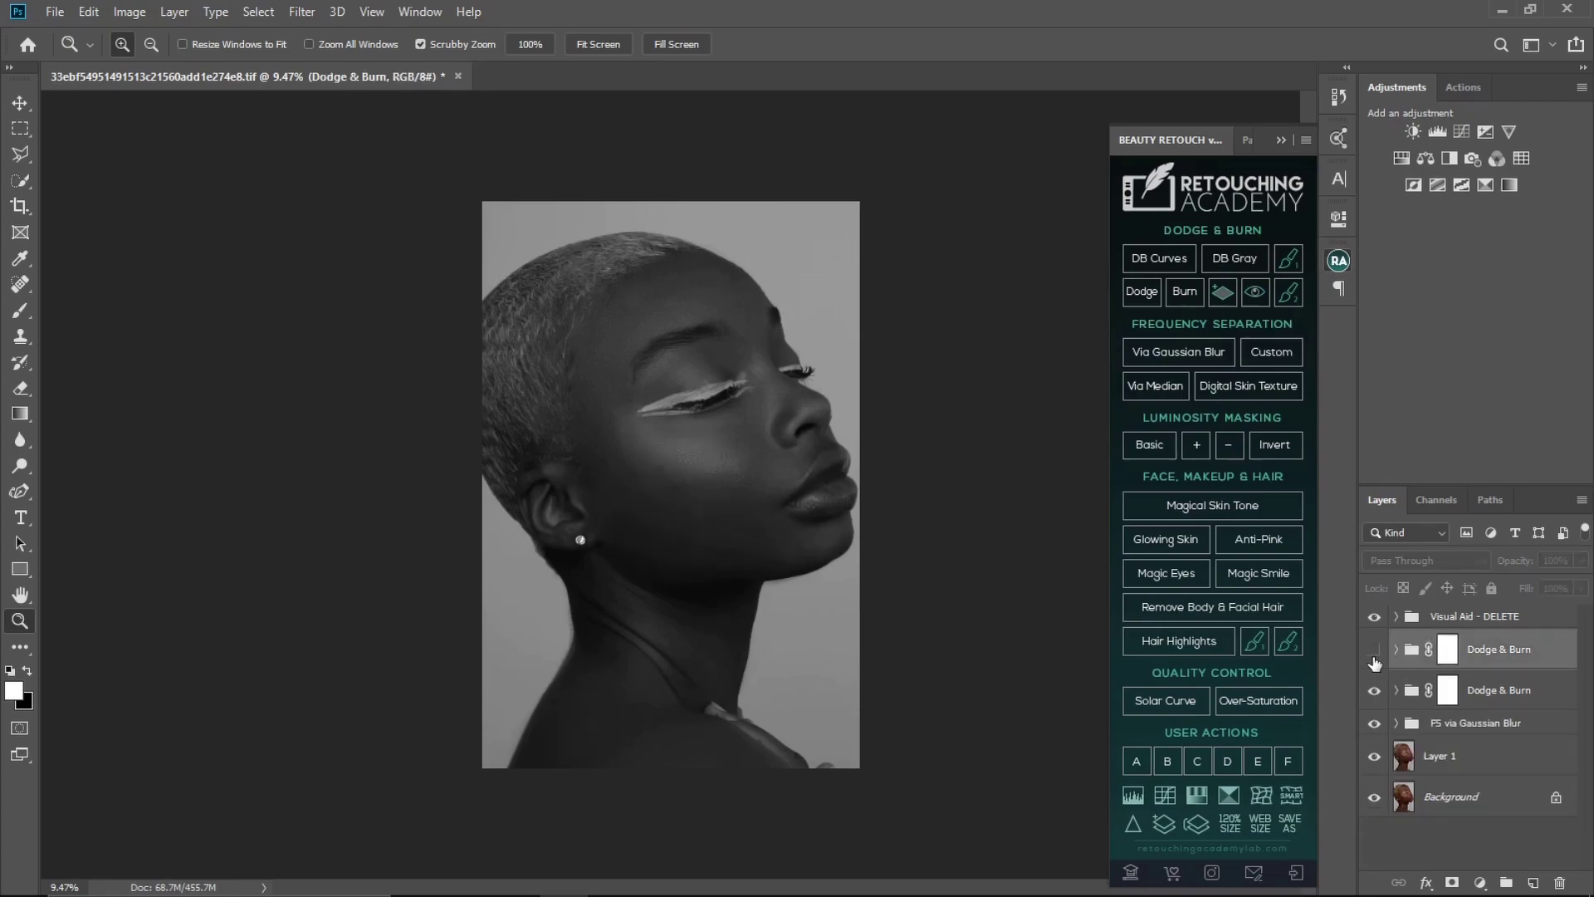
left_click(1375, 652)
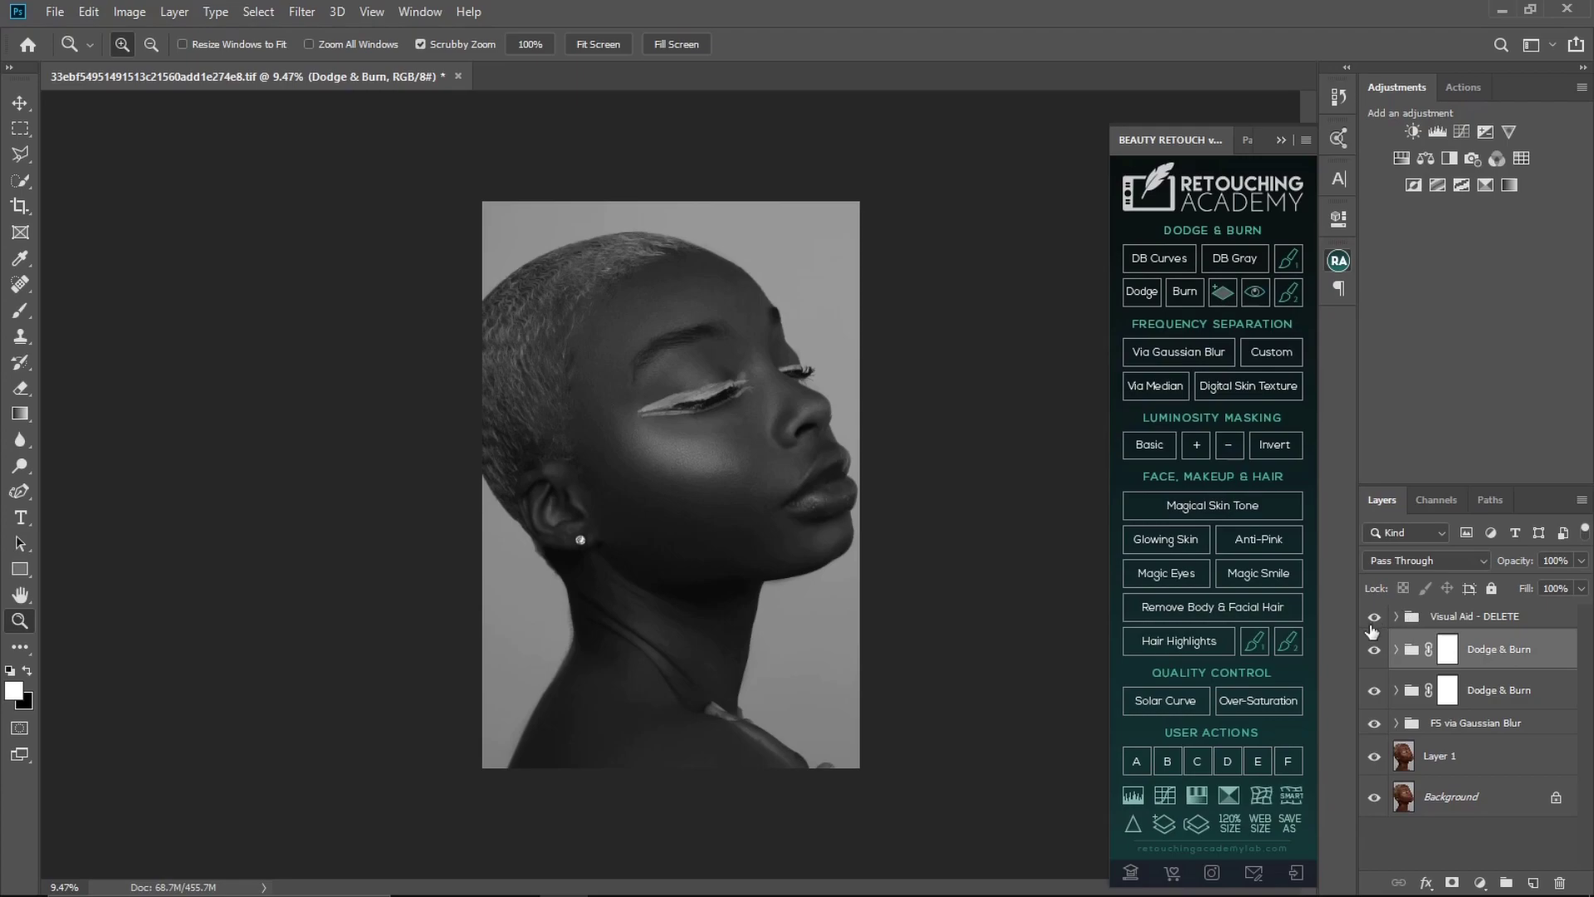
left_click(1374, 619)
left_click(1374, 652)
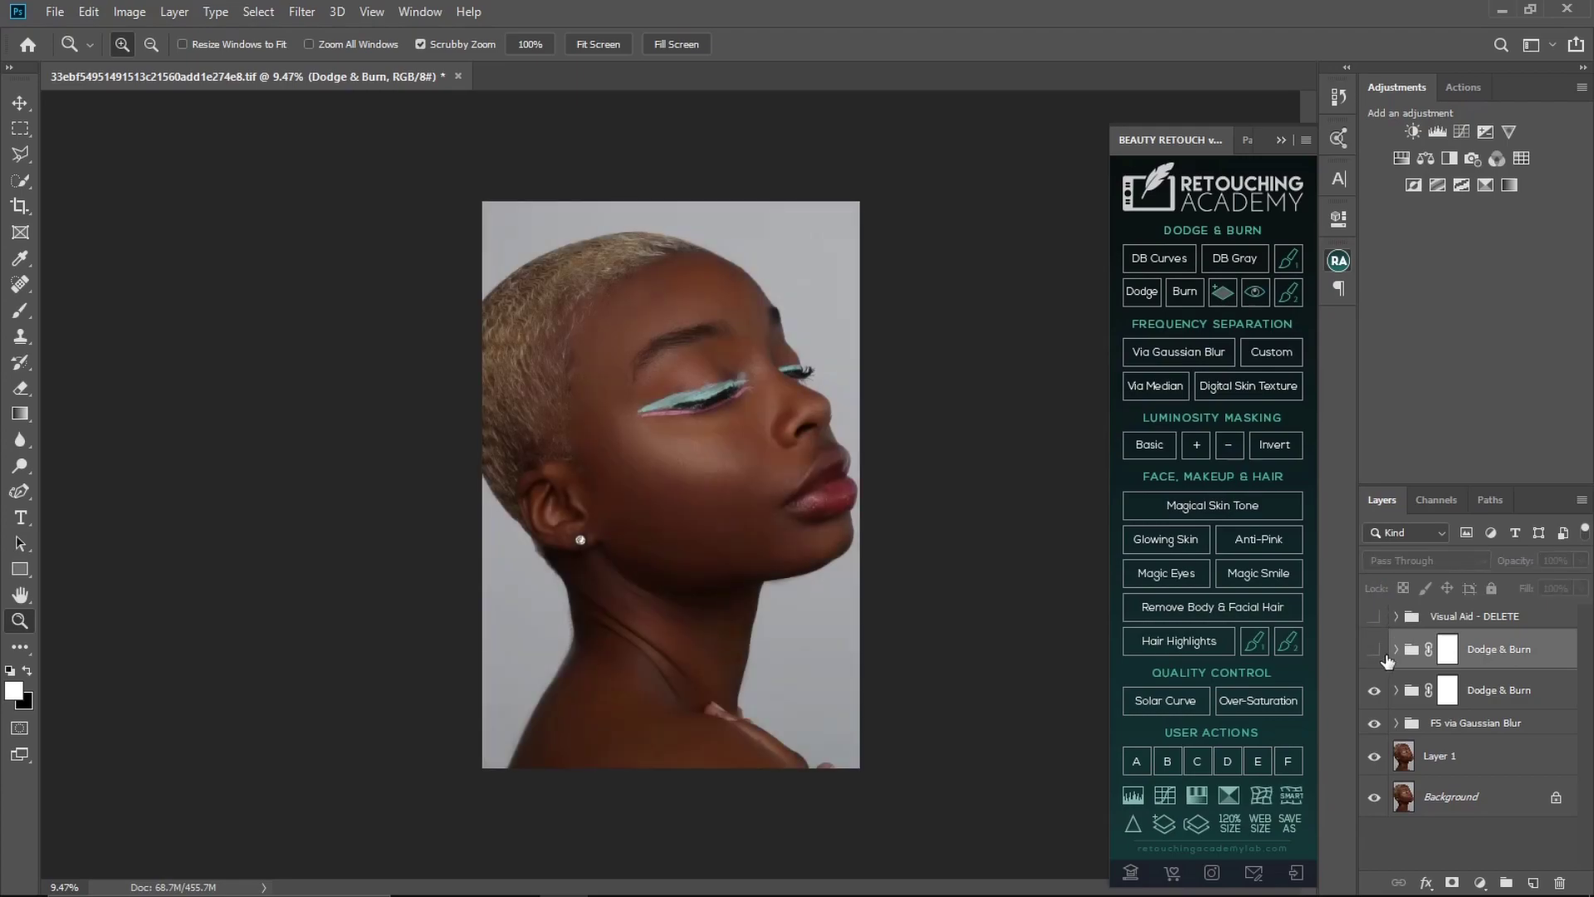
left_click(1375, 650)
scroll(738, 517, "down", 1)
scroll(724, 523, "up", 2)
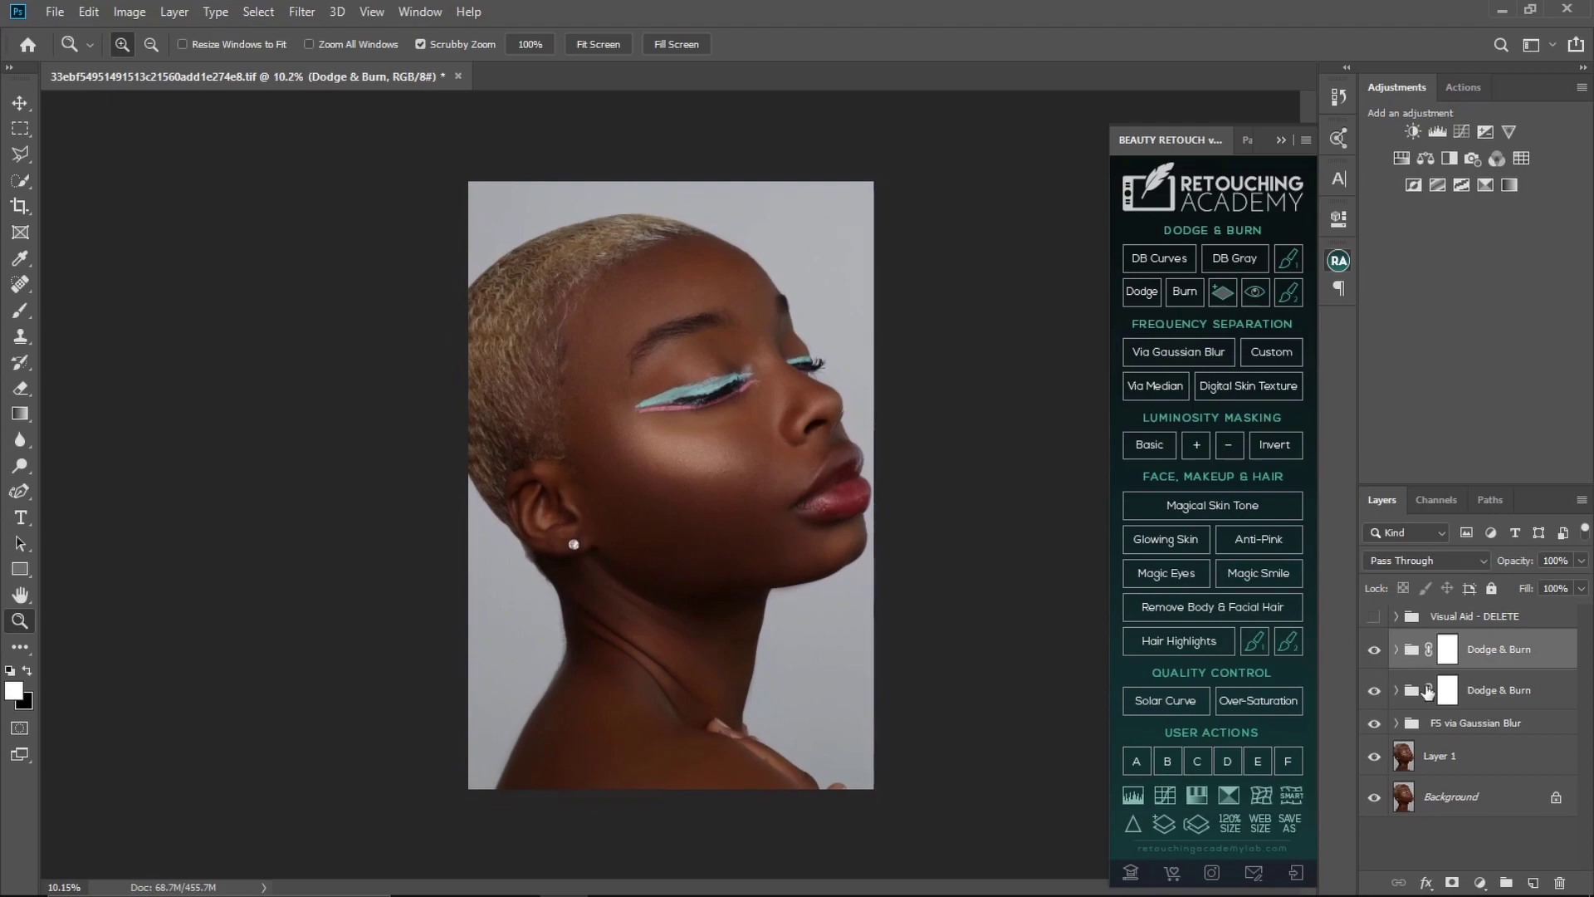
Expand the upper Dodge & Burn group, target its Dodge Curve mask and reduce the soft brush to 500 px
left_click(1397, 650)
left_click(1466, 696)
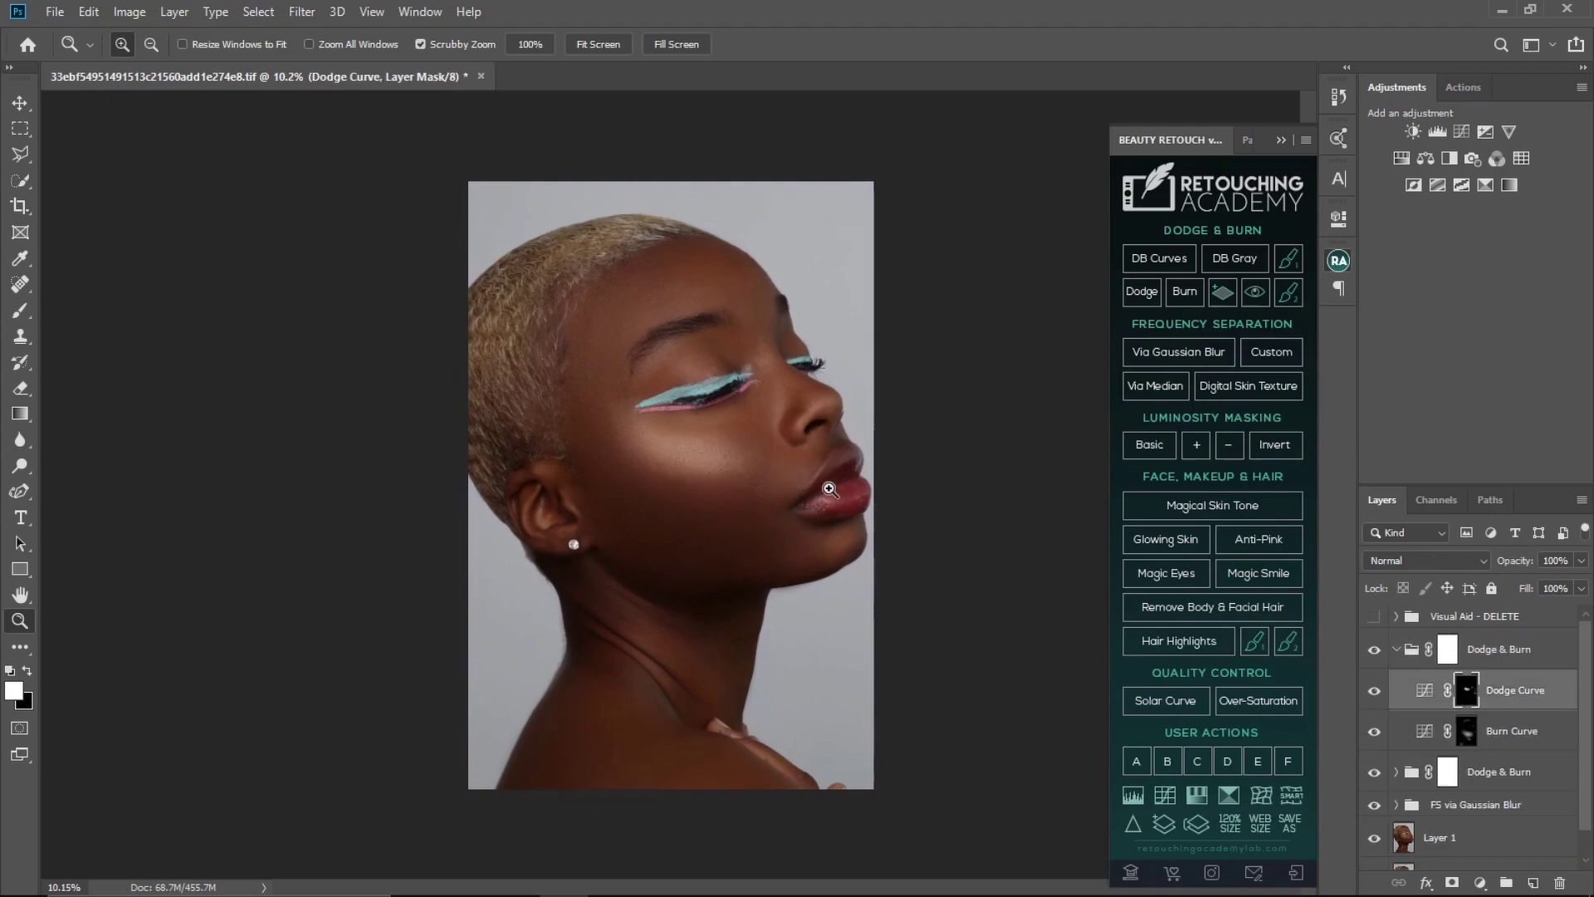
key("b")
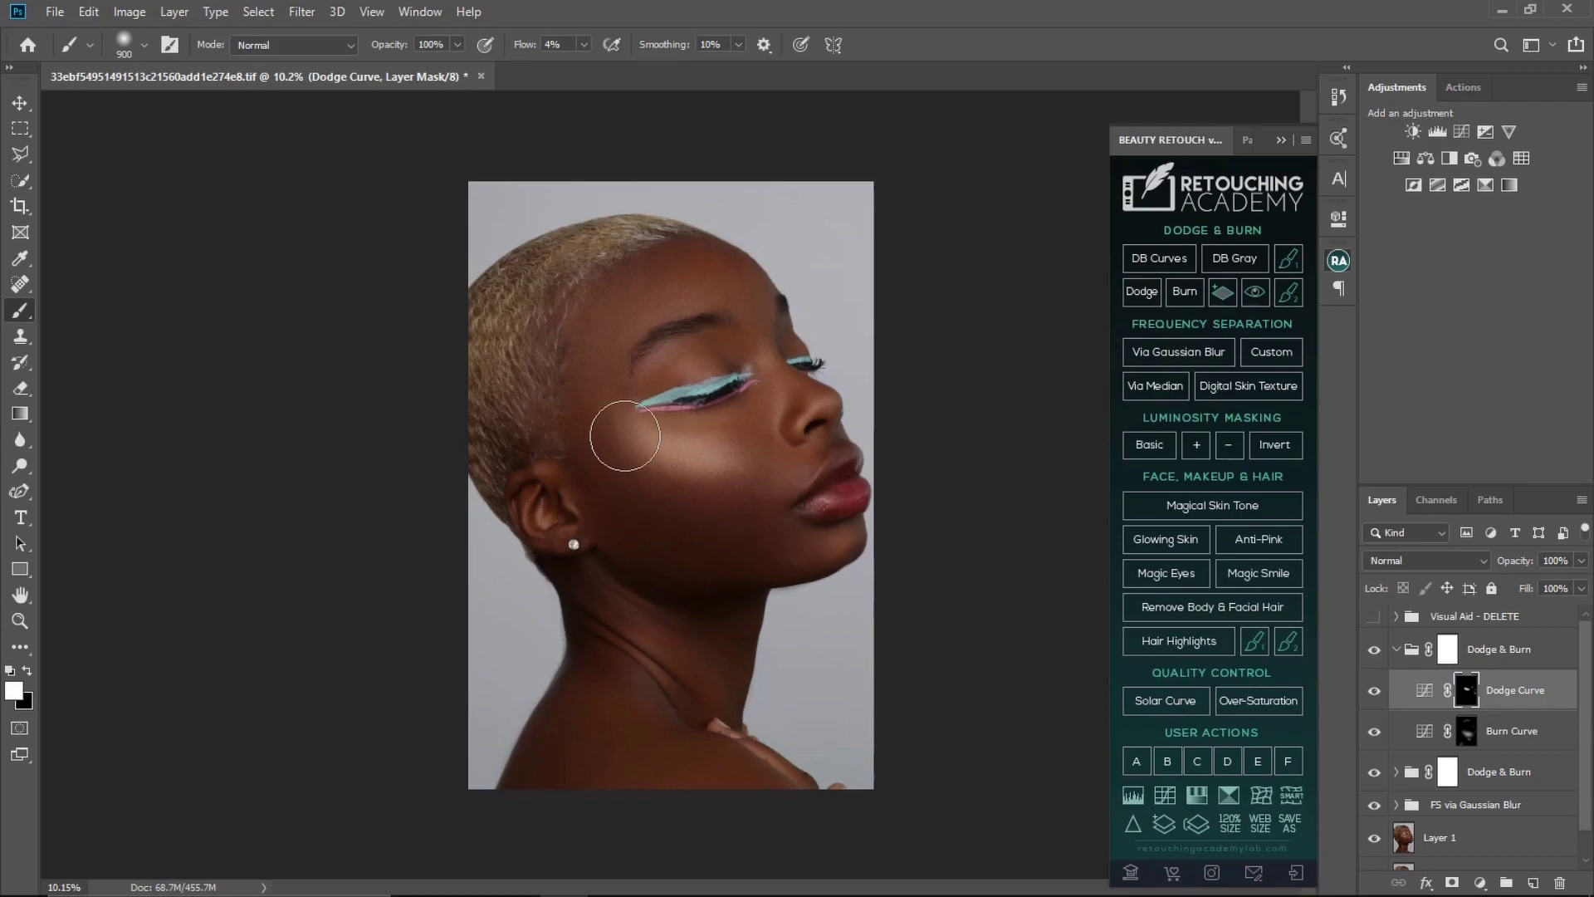
key("bracketleft")
key("bracketleft")
key("bracketleft")
Burn the lower cheek toward the jaw on the upper Burn Curve mask with an enlarged soft brush, and collapse the group
key("bracketleft")
left_click(1474, 741)
key("bracketright")
key("bracketright")
key("bracketright")
mouse_move(648, 499)
left_mouse_down()
mouse_move(763, 518)
mouse_move(841, 493)
mouse_move(752, 538)
mouse_move(699, 531)
mouse_move(818, 508)
mouse_move(763, 570)
mouse_move(740, 466)
mouse_move(757, 497)
mouse_move(742, 545)
mouse_move(814, 588)
mouse_move(758, 569)
left_mouse_up()
key("bracketleft")
key("bracketleft")
key("bracketleft")
key("z")
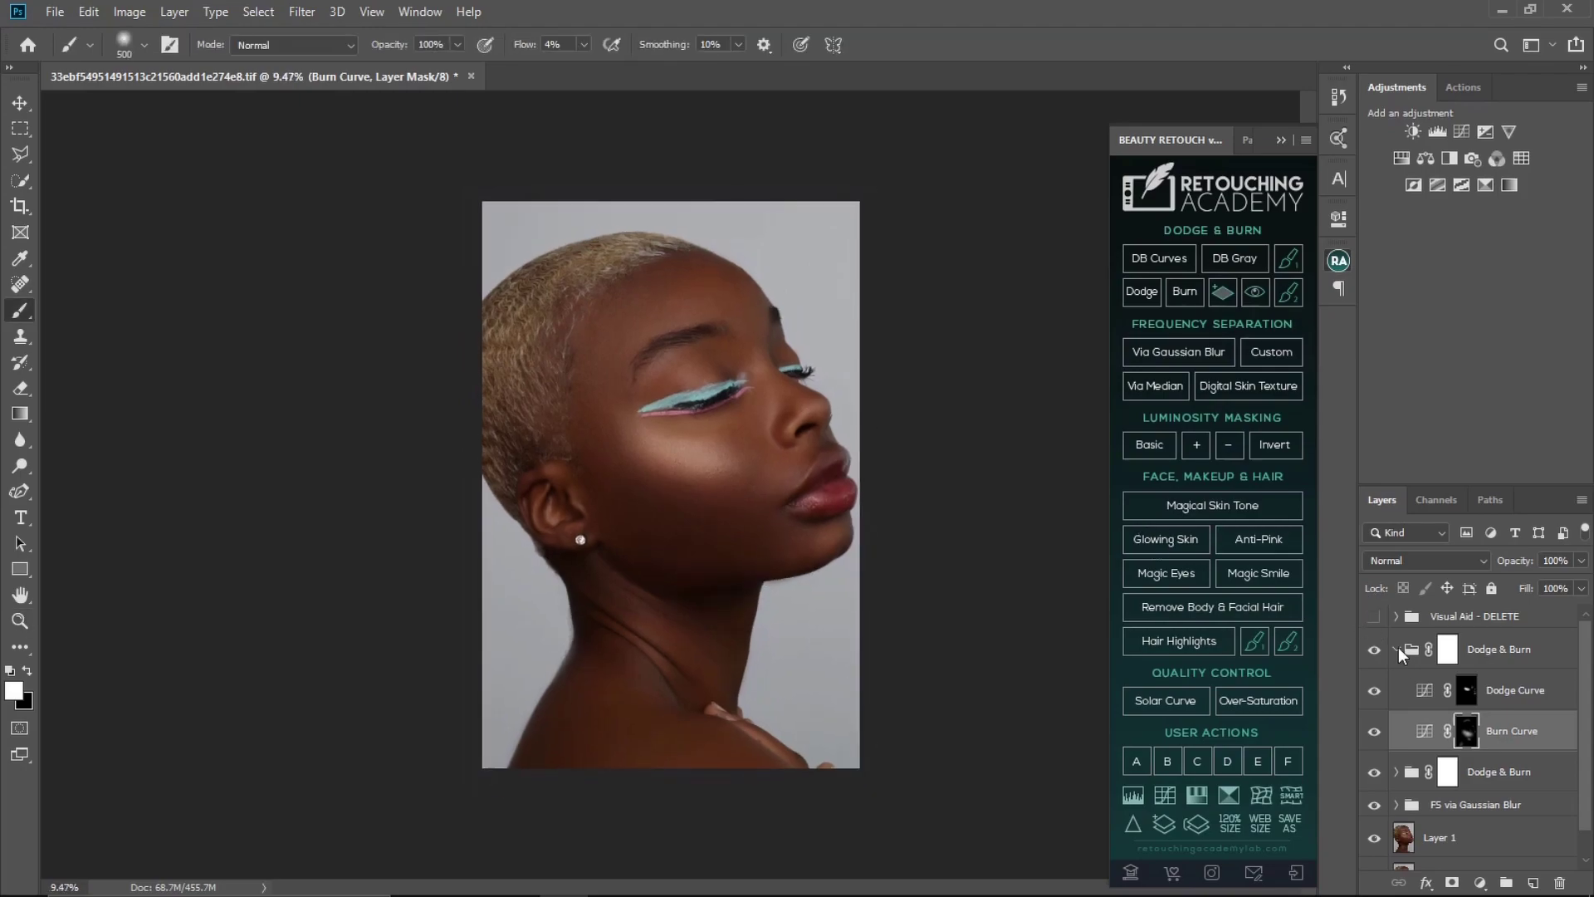
left_click(1397, 649)
Delete the Visual Aid - DELETE group and combine the two Dodge & Burn groups into one group
left_click(1438, 621)
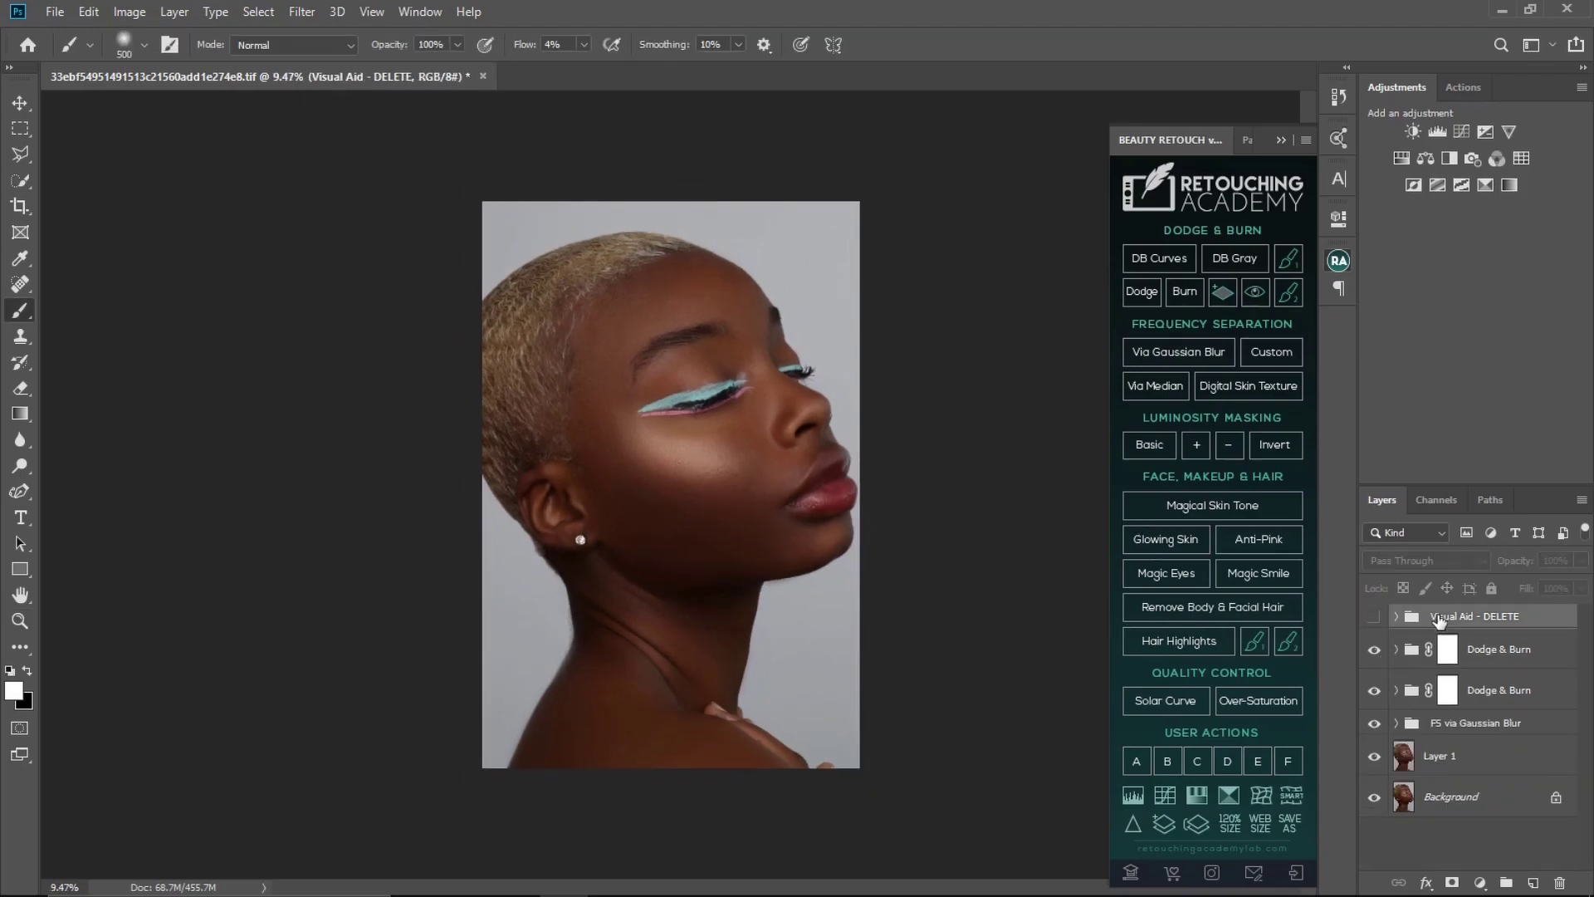
key("Delete")
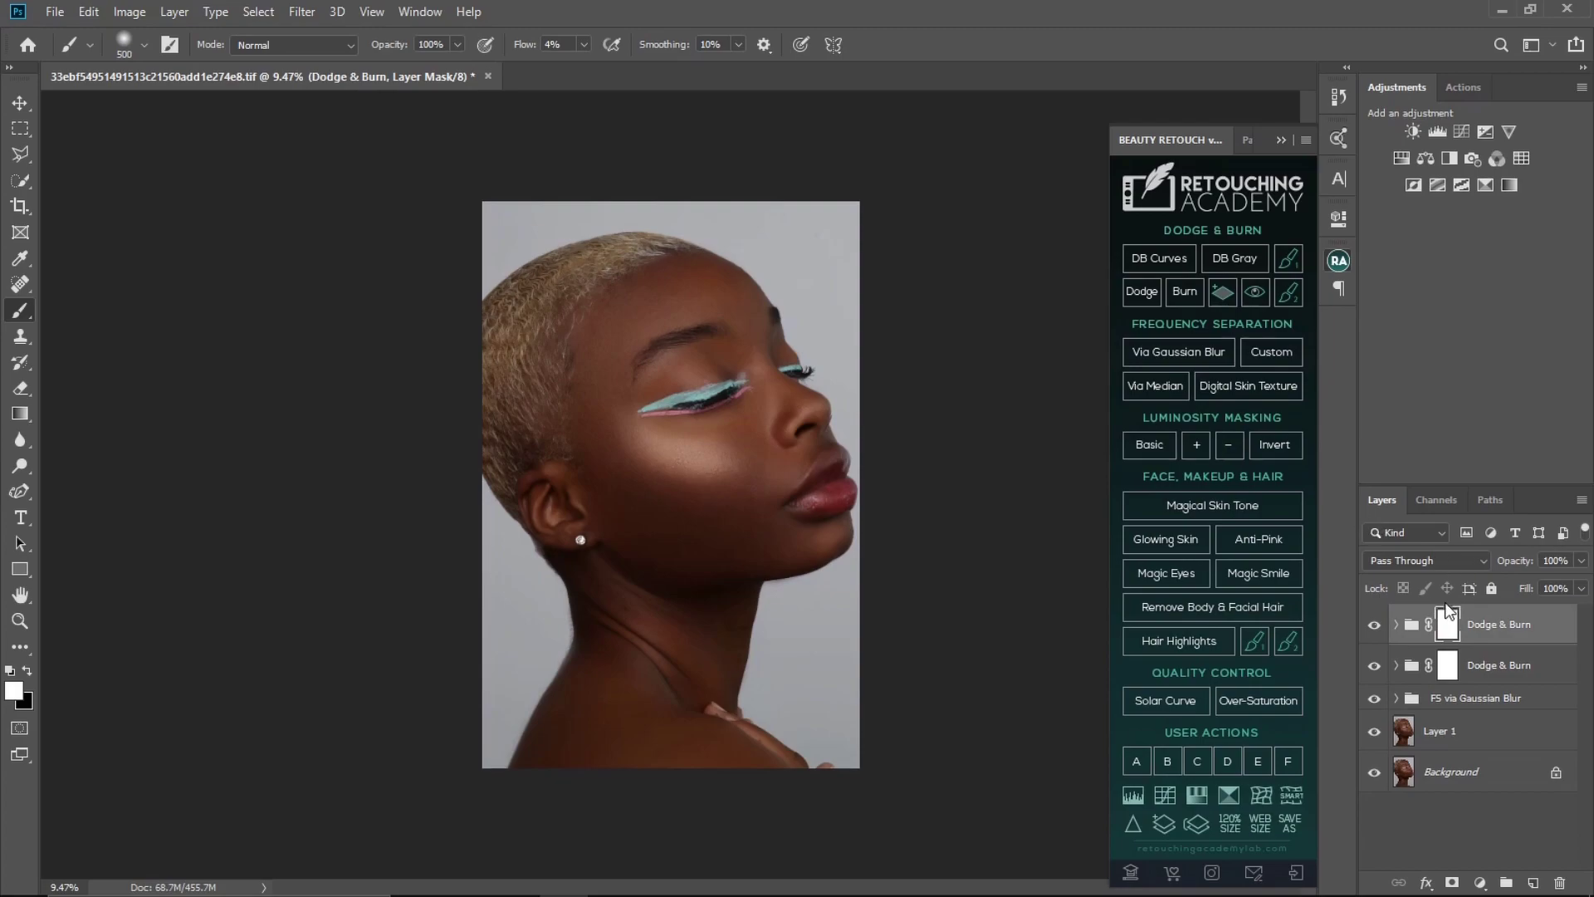
left_click(1530, 666, "shift")
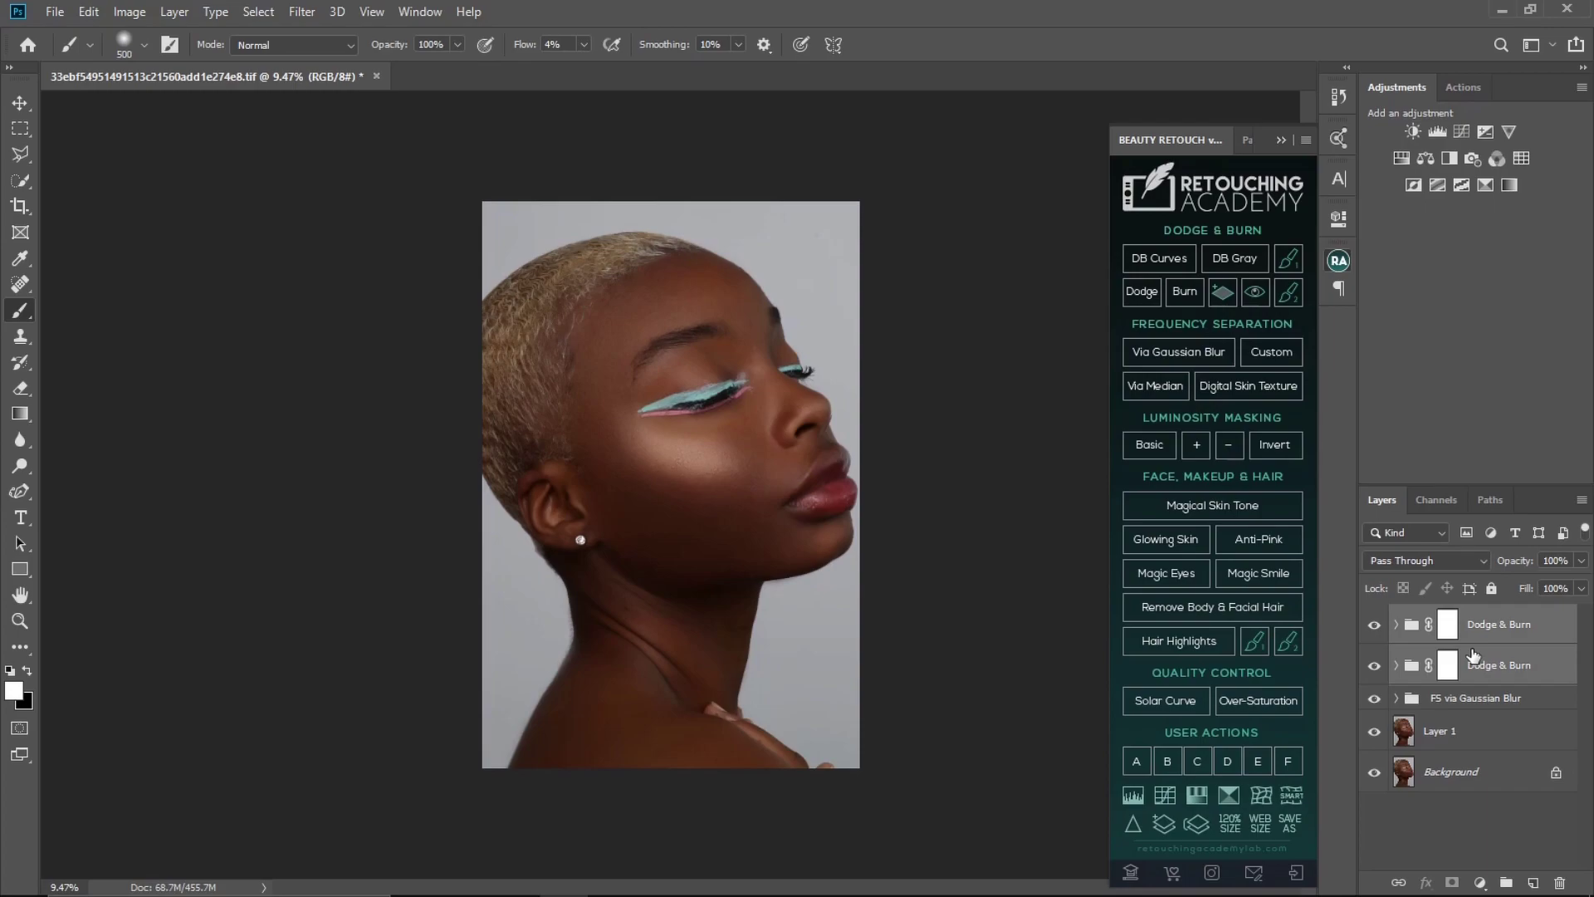
key("ctrl+g")
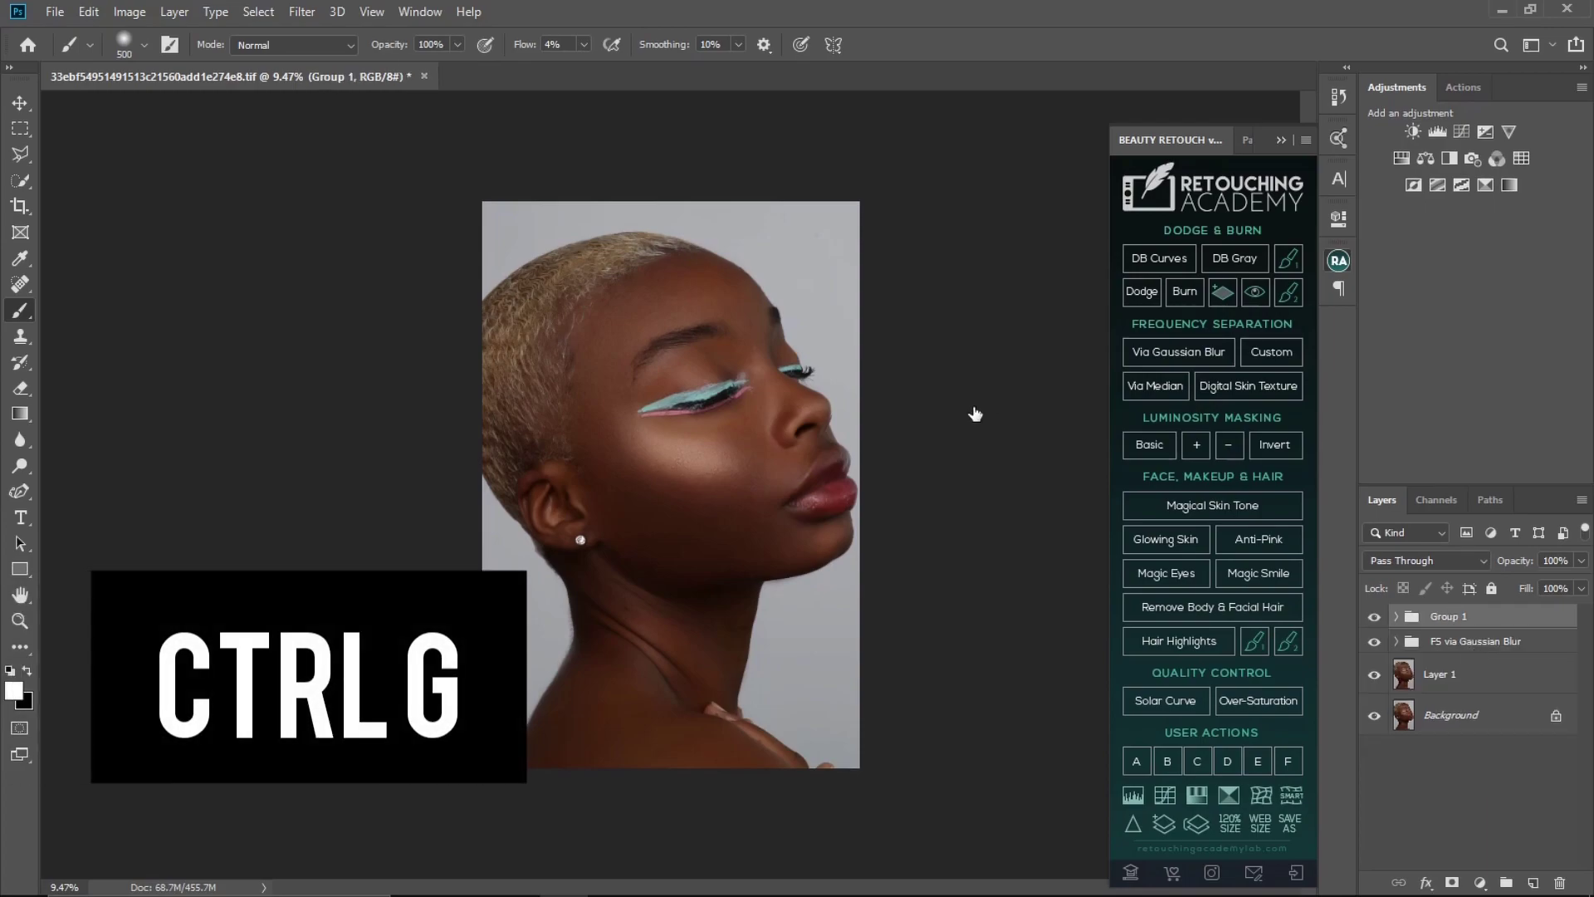
Compare the portrait with Group 1 off and on, and examine the contoured face up close
left_click(1374, 617)
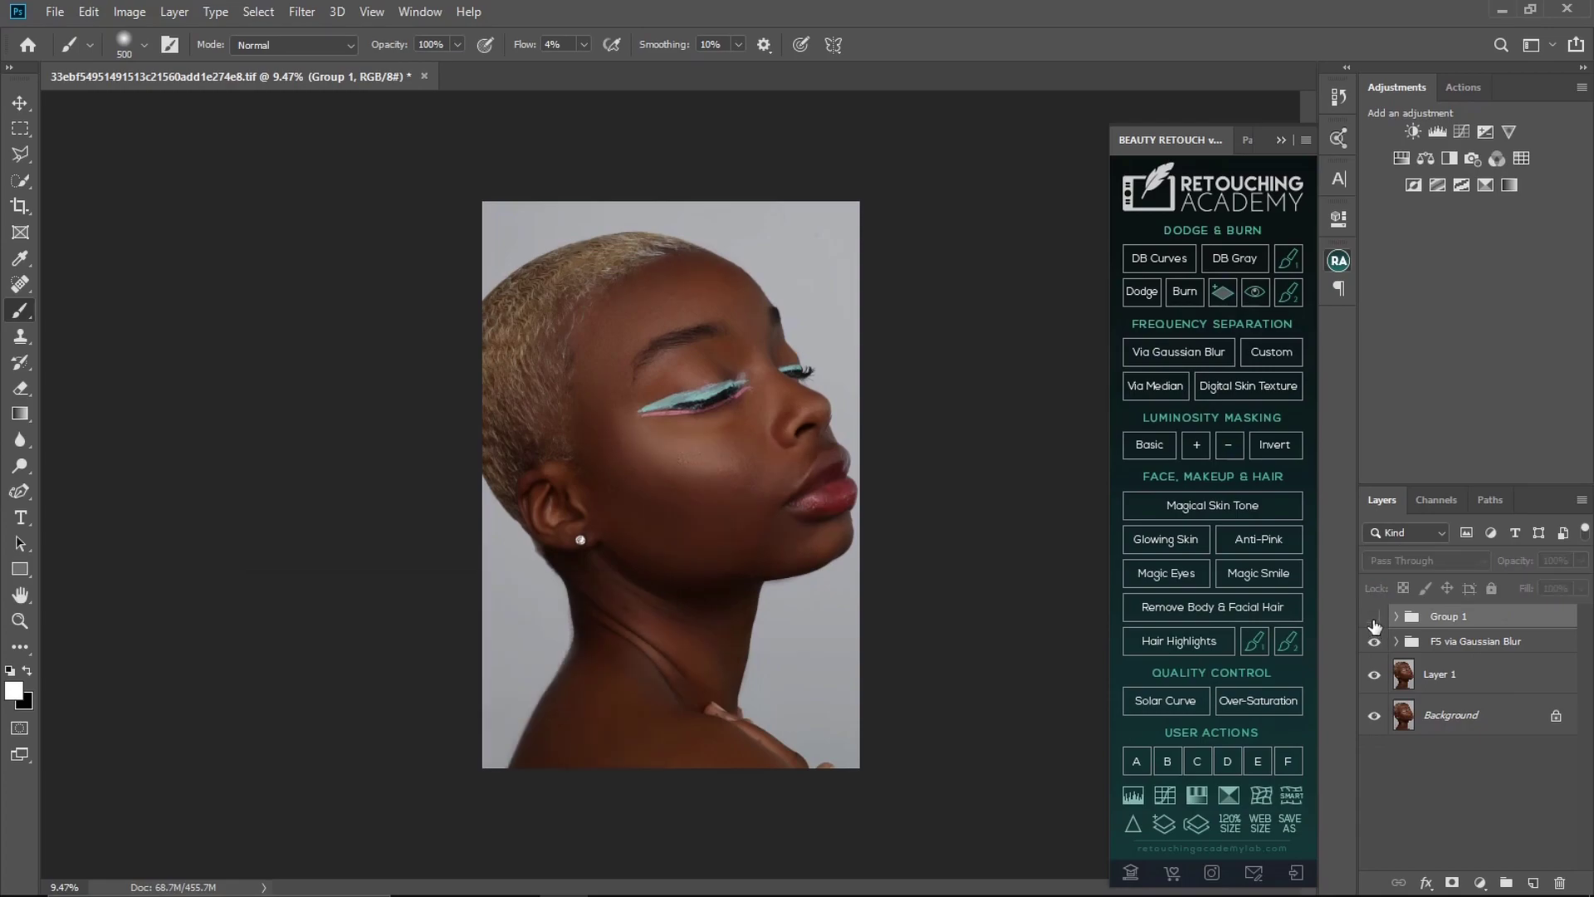
left_click(1375, 617)
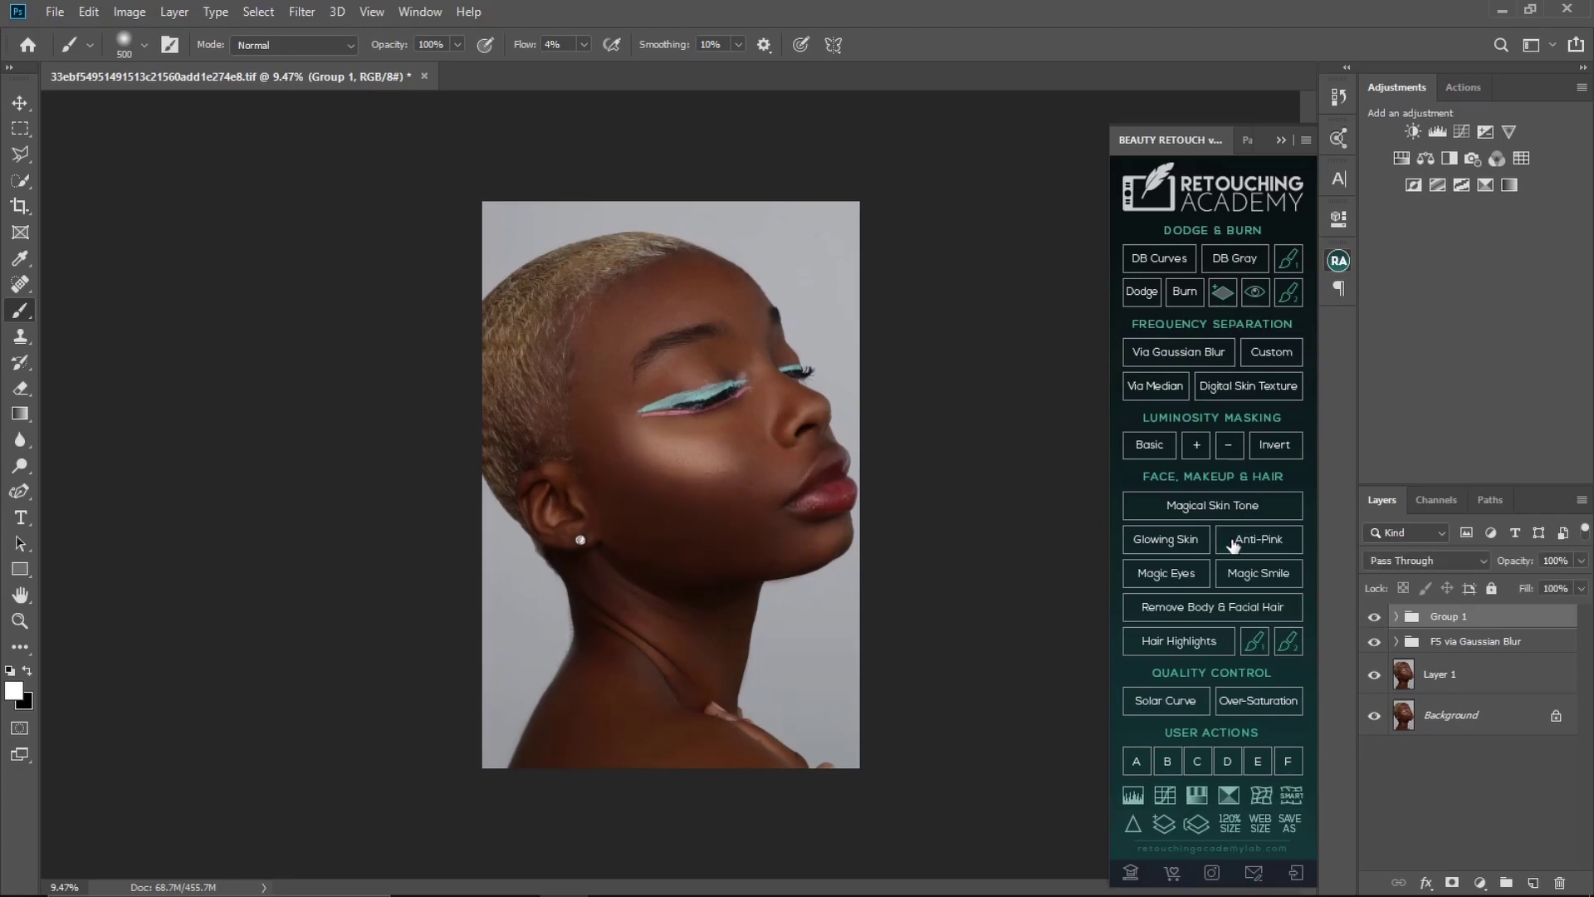
key("z")
mouse_move(800, 536)
left_mouse_down()
mouse_move(918, 563)
mouse_move(894, 568)
left_mouse_up()
key("z")
left_click_drag(737, 319, 809, 320)
left_click_drag(814, 519, 833, 537)
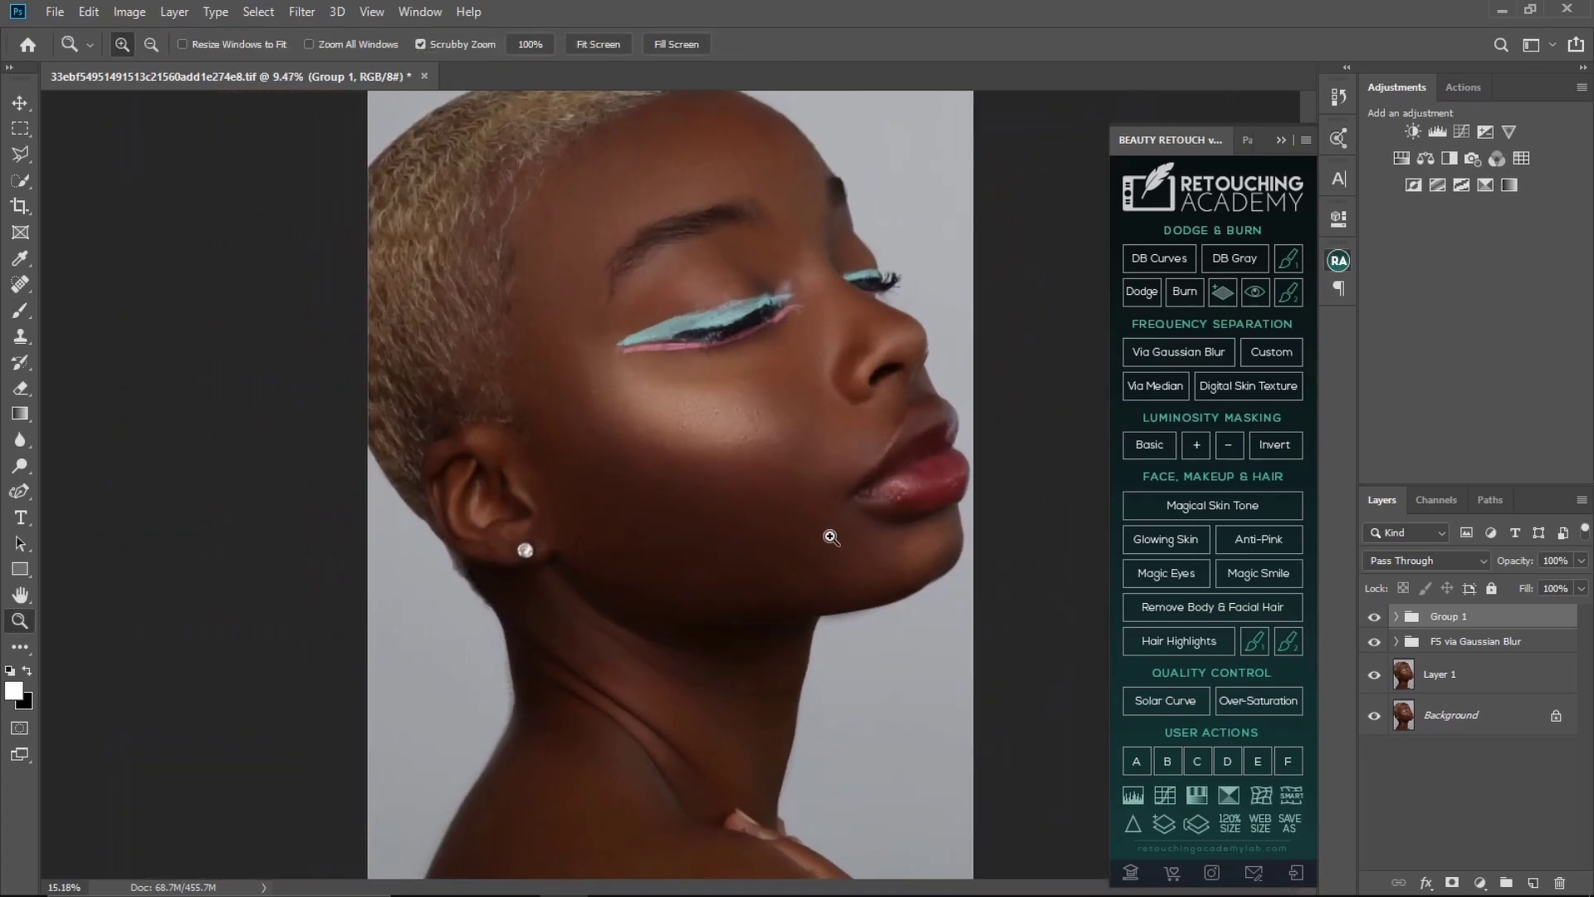
key("b")
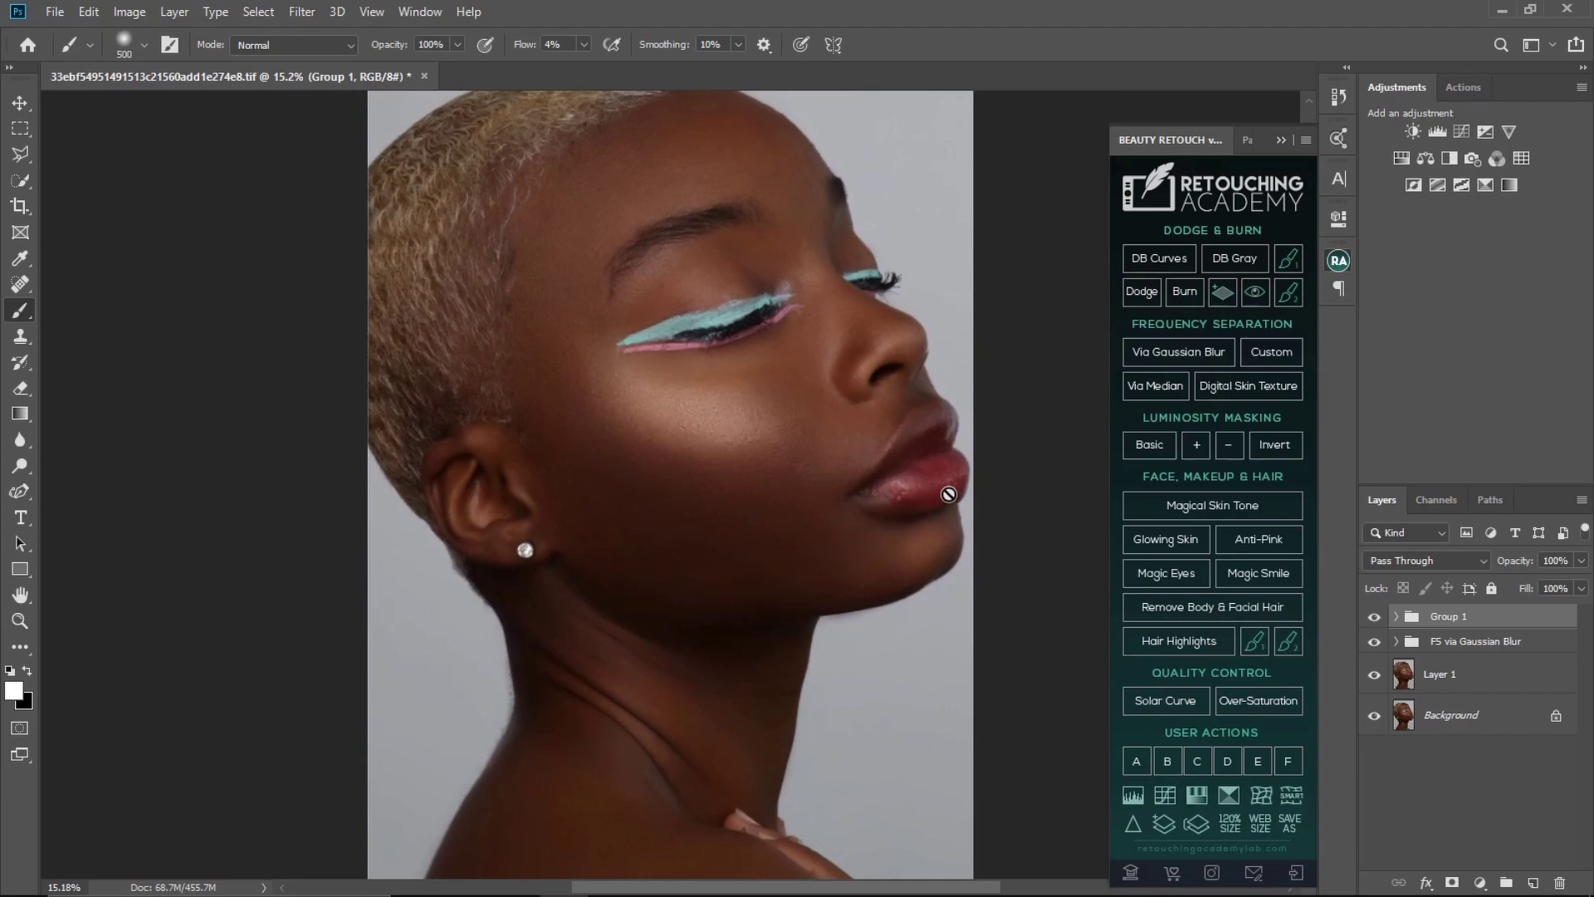